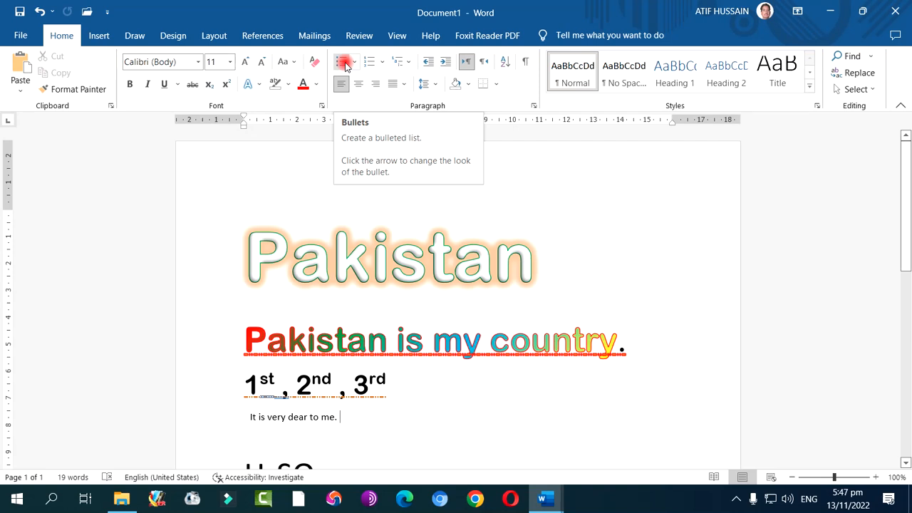
Step: Add the line "Provinces of Pakistan:" below the X³Y⁴Z² expression and start a new line under it
scroll(383, 311, down, 10)
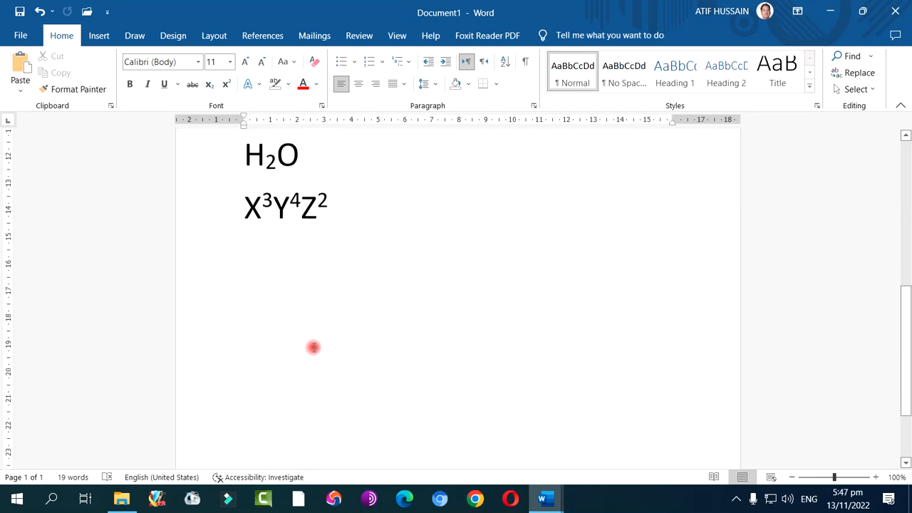
click(251, 264)
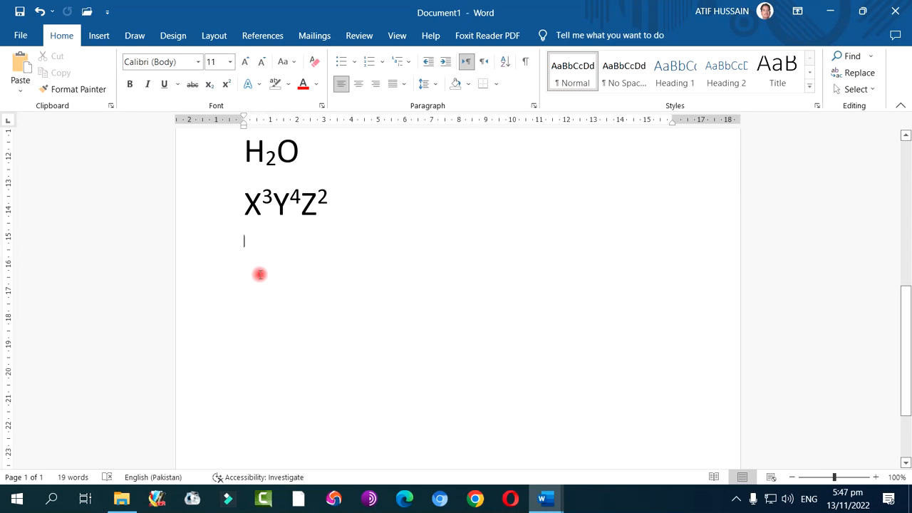
text(Provinces of Pakistan:)
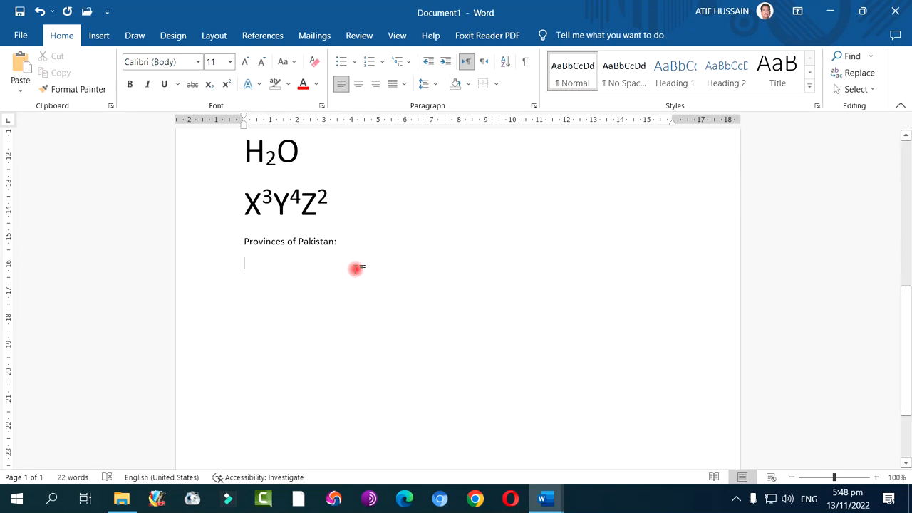
Step: Start a bulleted list under the "Provinces of Pakistan:" line using the four-diamond bullet style
click(340, 63)
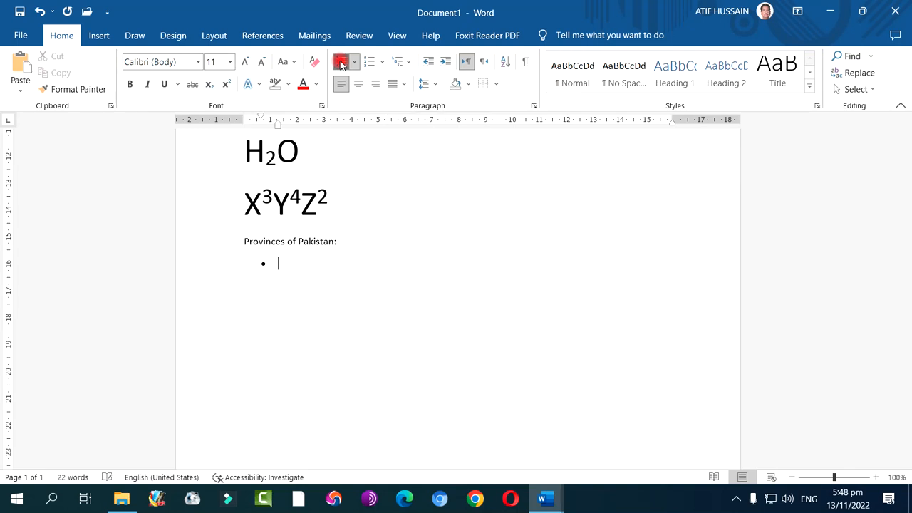
click(354, 62)
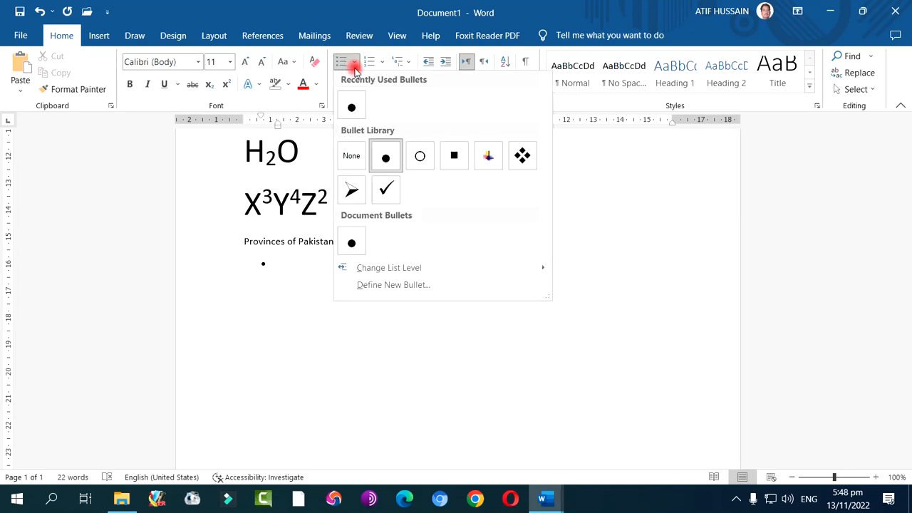
click(522, 155)
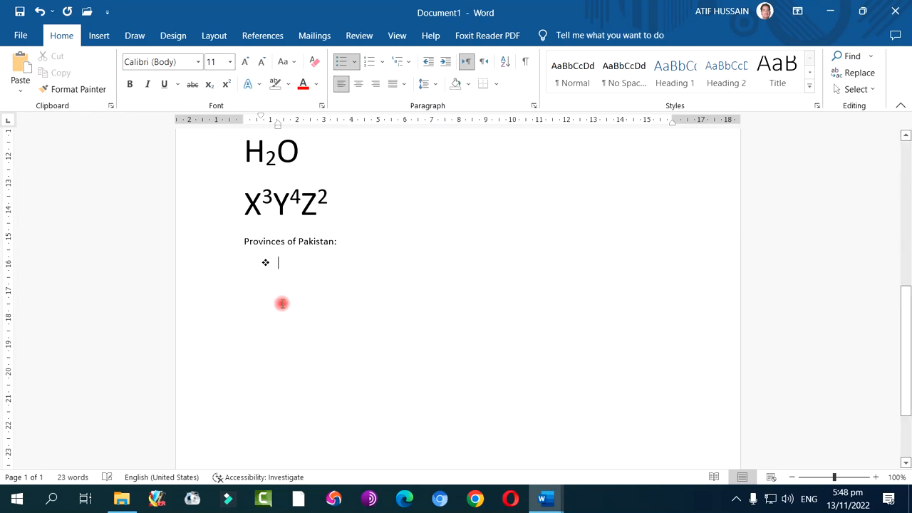
Step: Increase the font size of the "Provinces of Pakistan:" line and the empty bullet beneath it to 18
drag(243, 240, 275, 320)
click(244, 62)
click(244, 62)
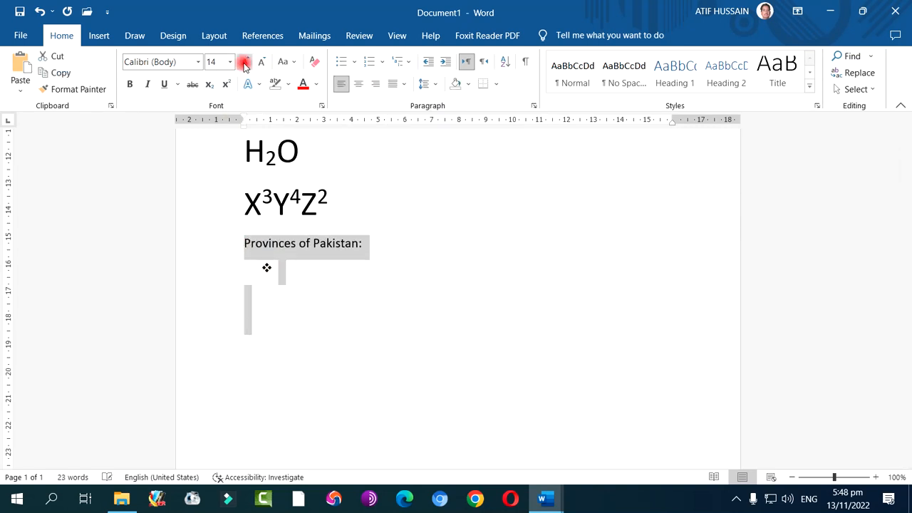
click(244, 62)
click(244, 62)
click(316, 279)
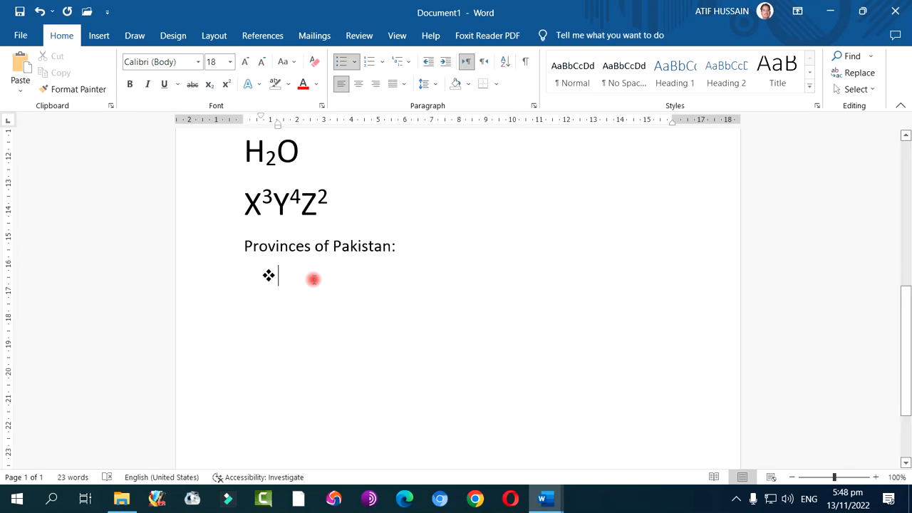
Step: Define a new bullet from the Wingdings smiley face symbol, character code 74, and apply it to the empty list item
click(355, 62)
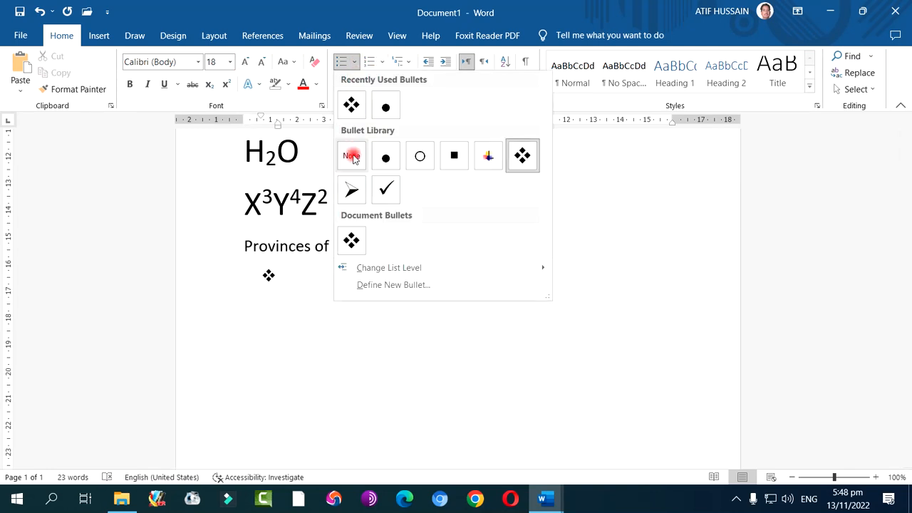
click(399, 285)
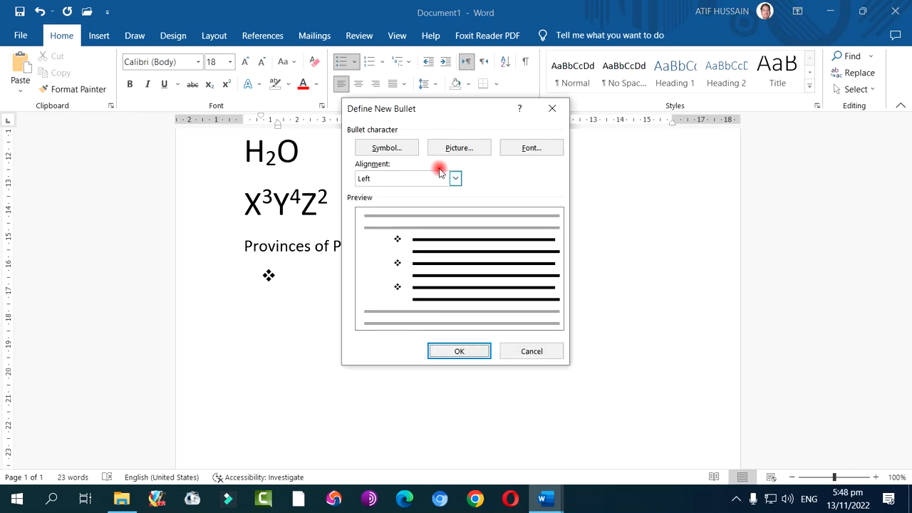
click(405, 147)
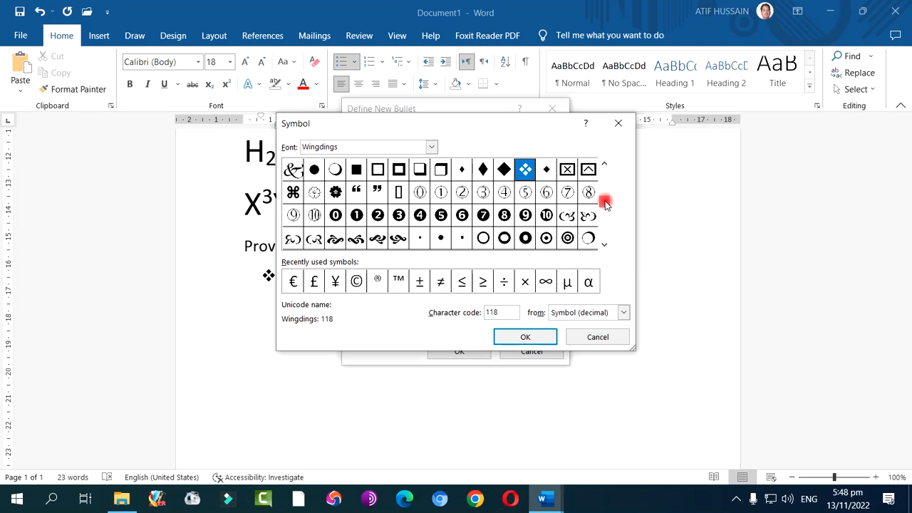
click(604, 221)
drag(604, 222, 610, 180)
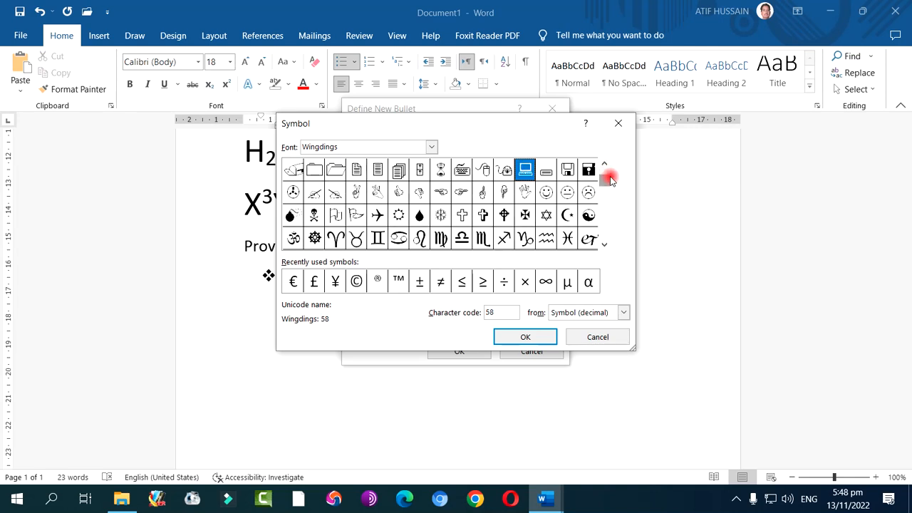
click(546, 199)
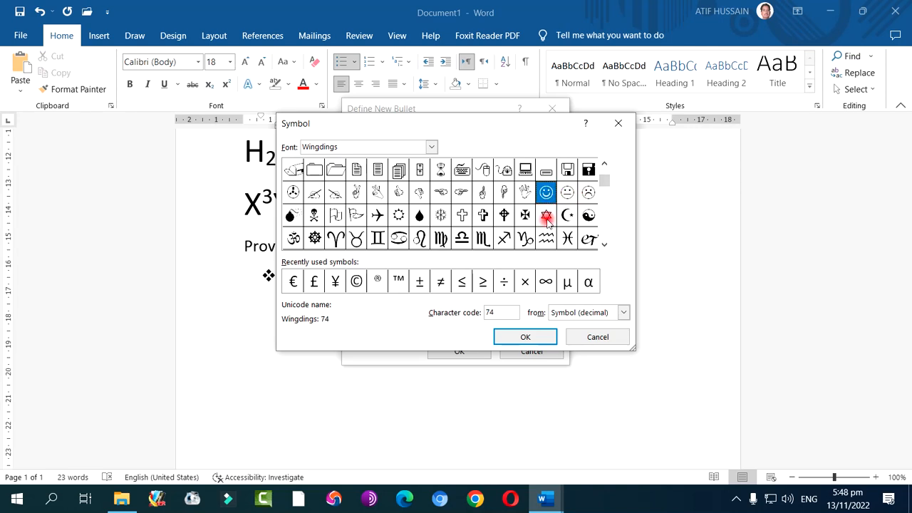
click(527, 338)
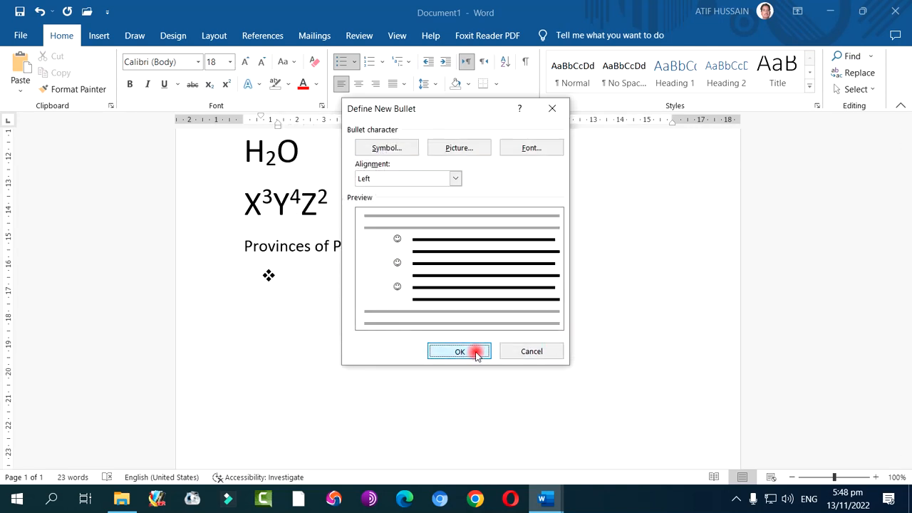
click(476, 352)
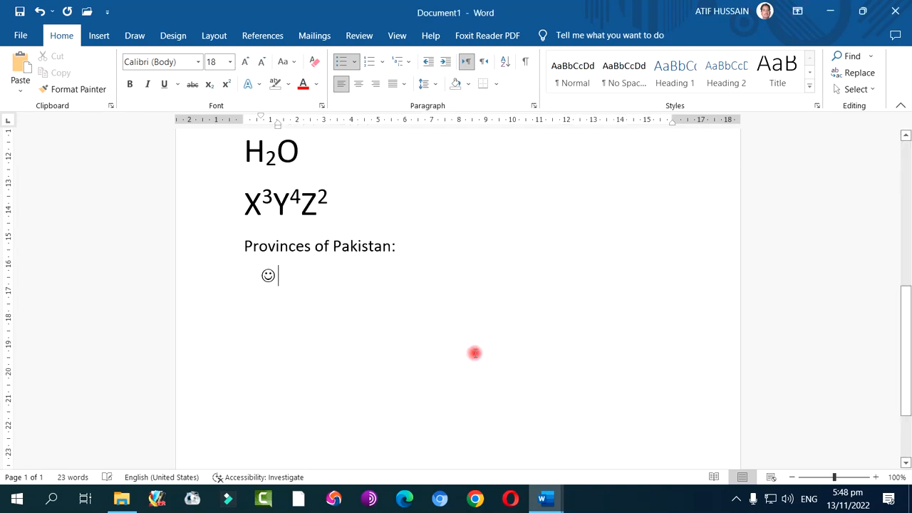
Step: Examine the picture sources offered for a custom bullet, including Bing Image Search, without choosing a picture
click(361, 64)
mouse_move(398, 261)
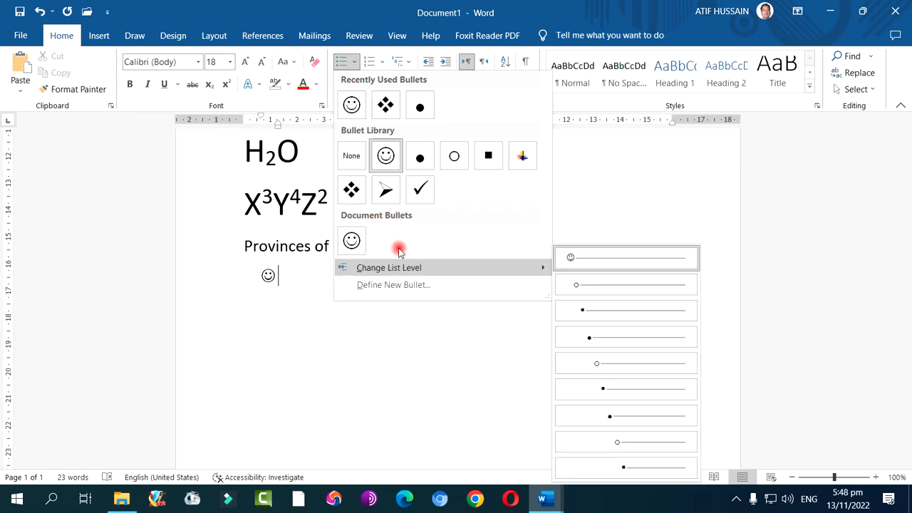
click(398, 284)
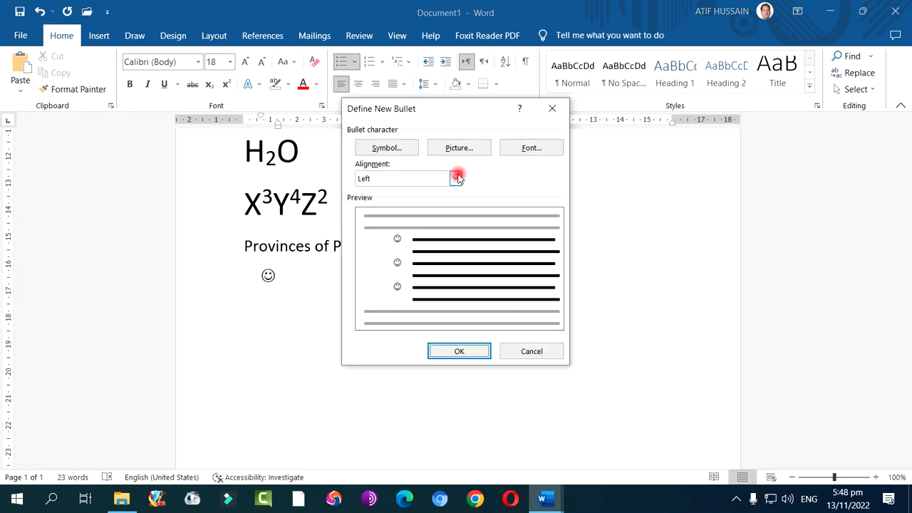
click(467, 148)
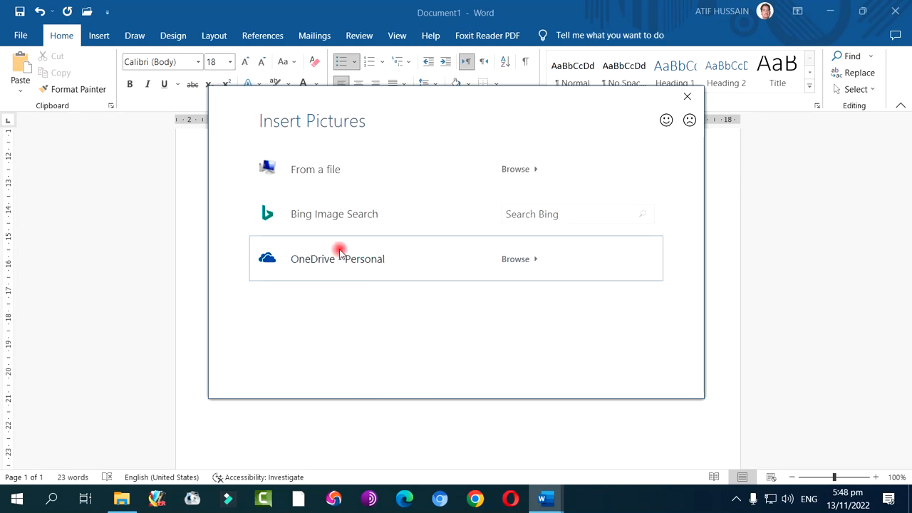
click(356, 218)
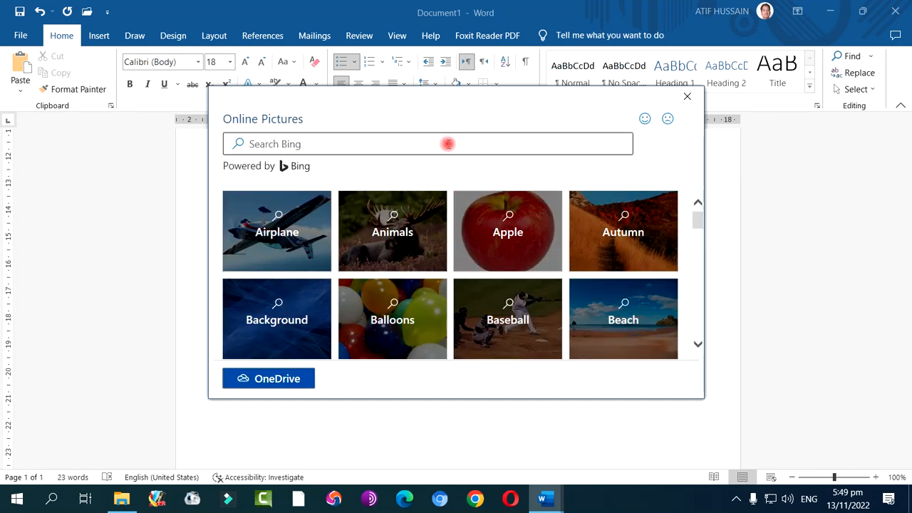
click(448, 143)
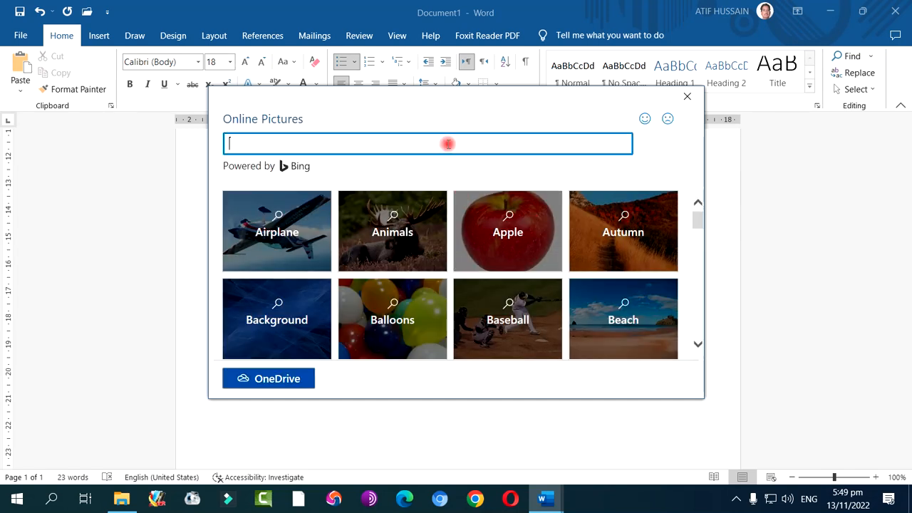
click(687, 96)
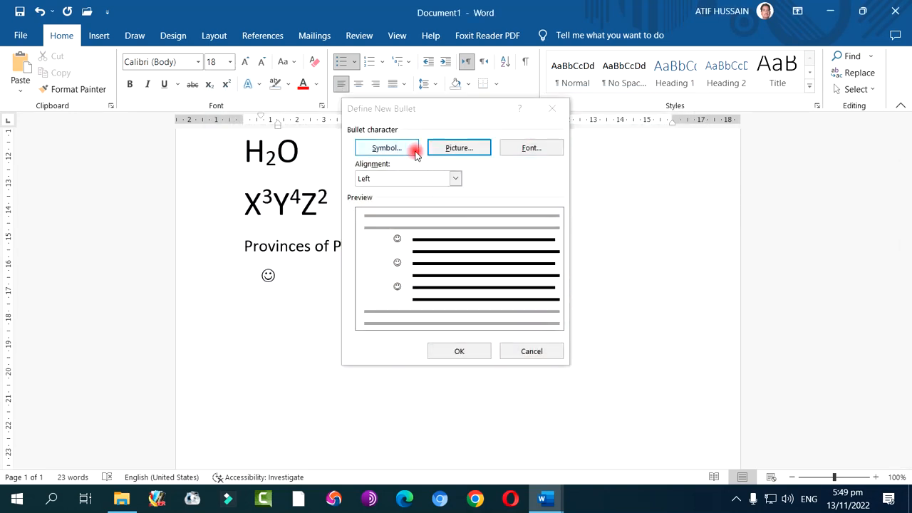
click(473, 349)
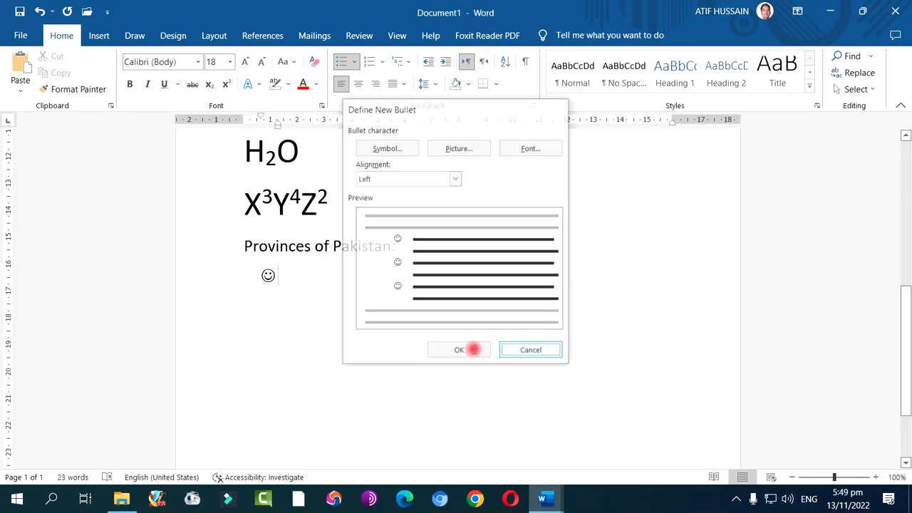
Step: Switch the list to the arrowhead bullet and enter Punjab, Sindh and Balochistan as separate items
click(356, 64)
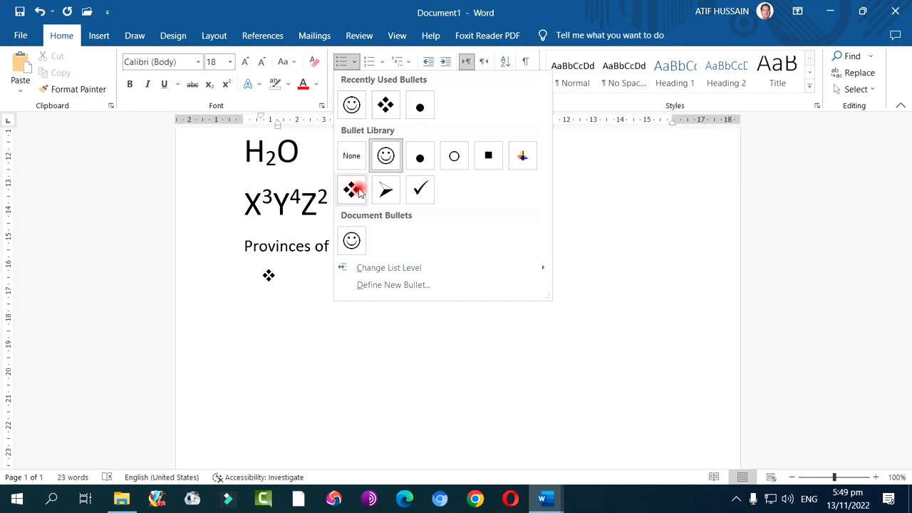
click(385, 189)
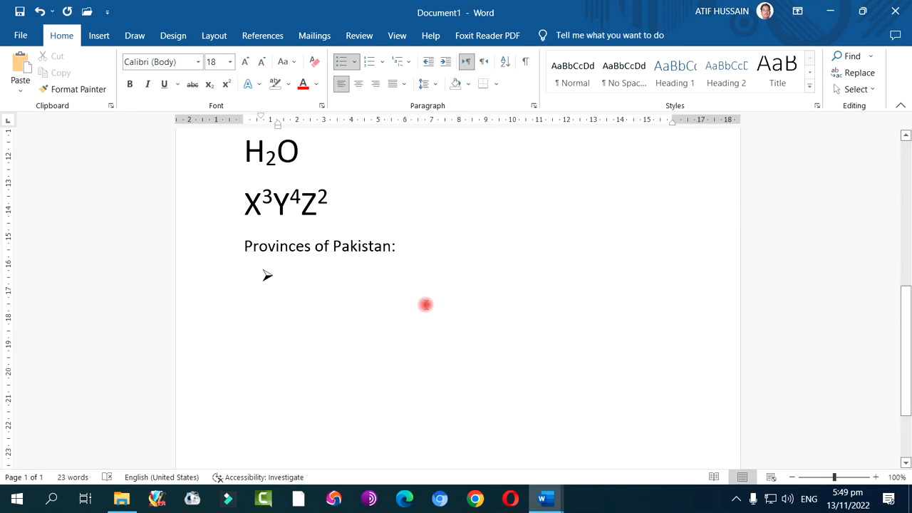
text(Punjab)
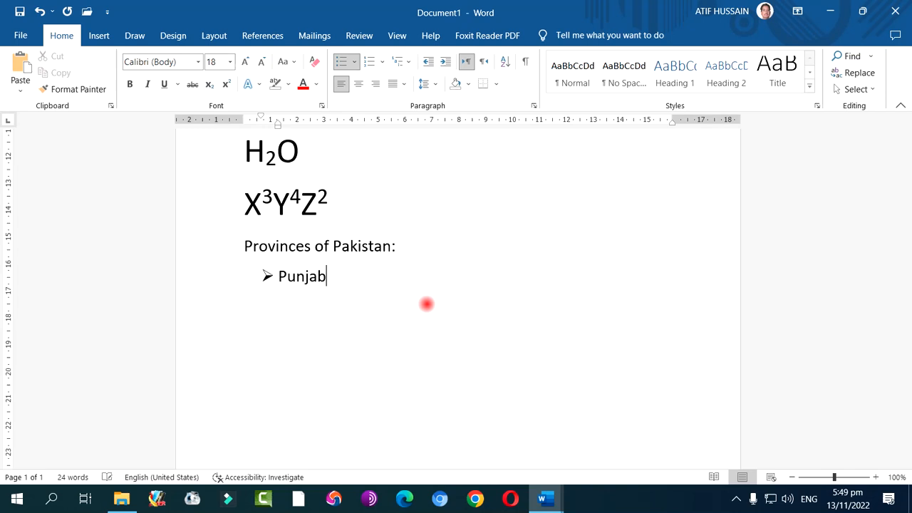
key(Return)
text(Siindh)
key(Return)
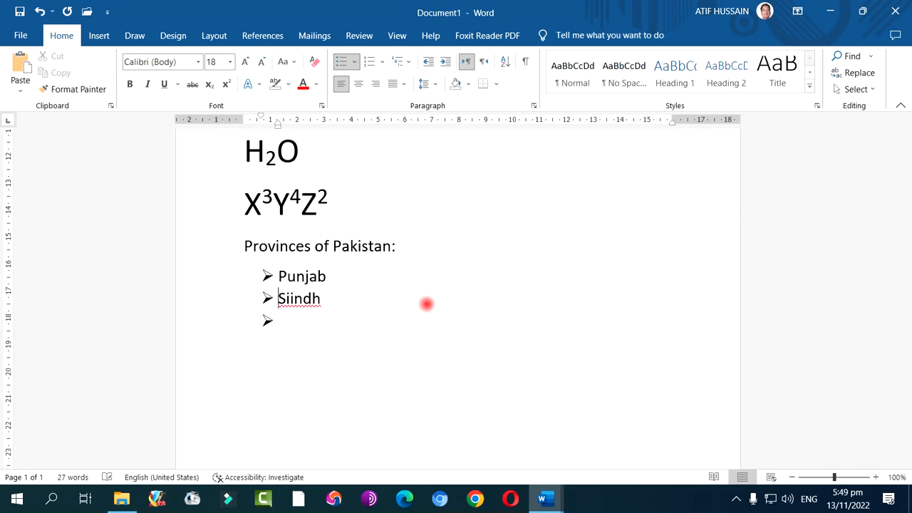
key(Delete)
text(Balo)
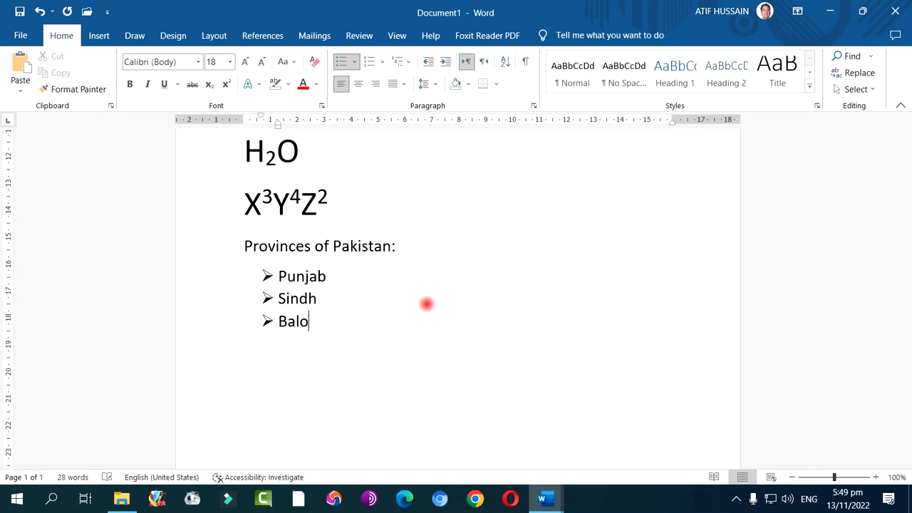
text(chistan)
key(Return)
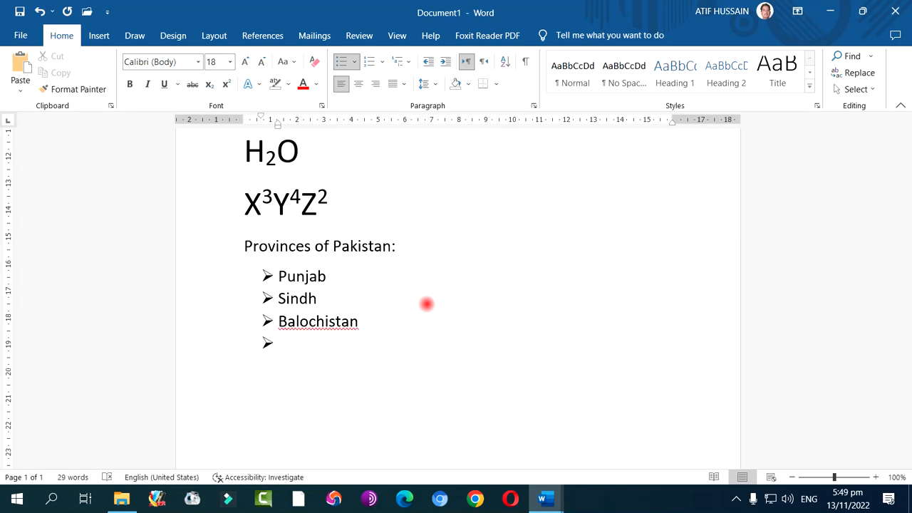
Step: Add KPK, Gilgit Baltistan and Kashmir as further bullet items and end the list
text(KPK)
key(Return)
text(Gilgit Baltistan)
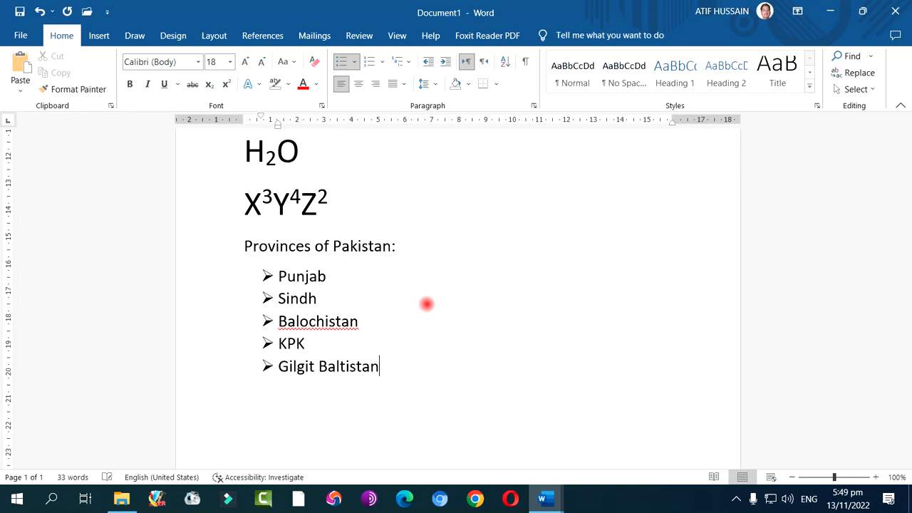
key(Return)
text(Kashmir)
key(Return)
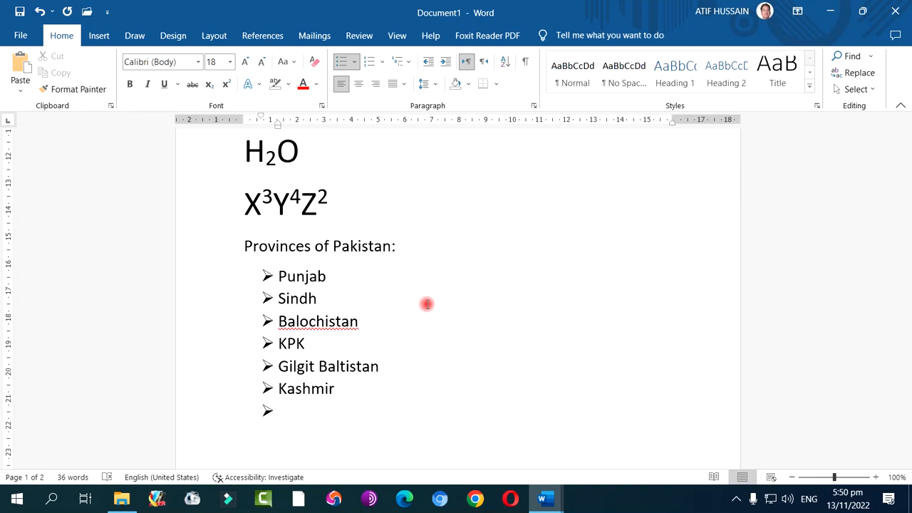
key(Return)
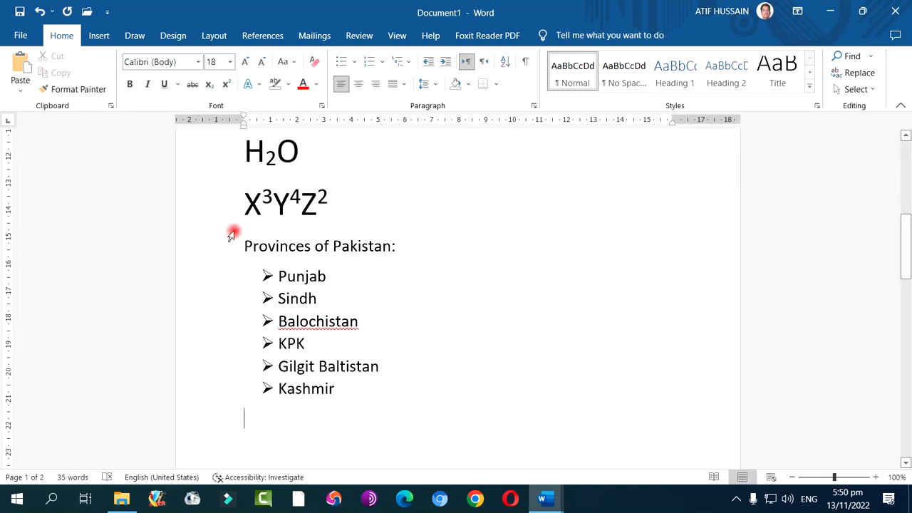
Step: Apply the four-diamond bullet to all six province items, from Punjab to Kashmir, and convert them to a numbered list
drag(279, 276, 342, 388)
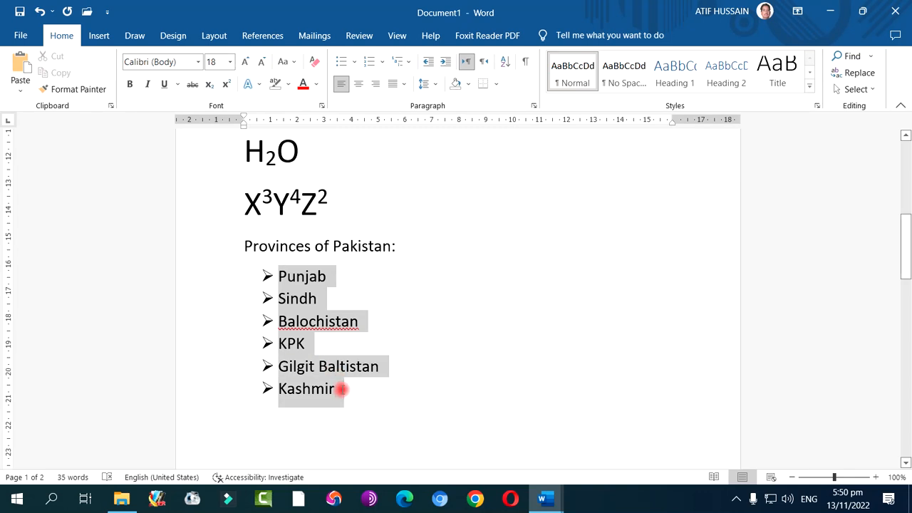
click(353, 62)
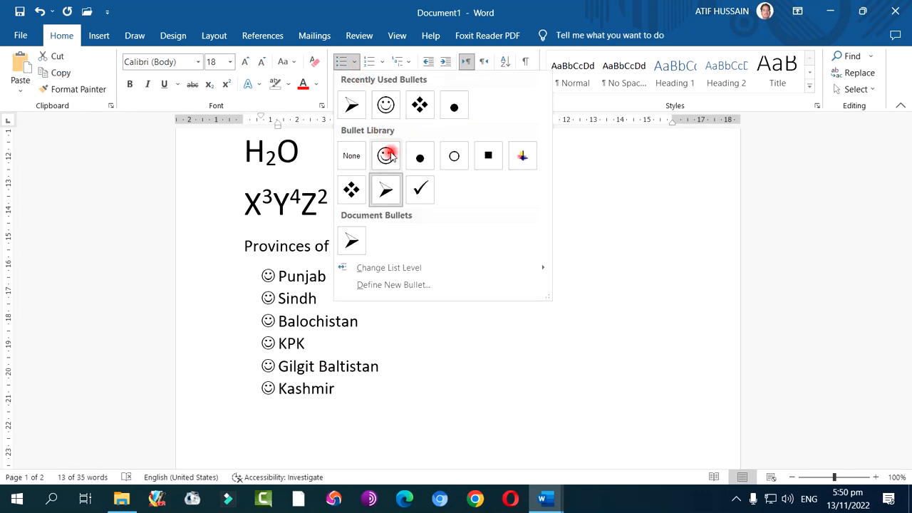
click(351, 189)
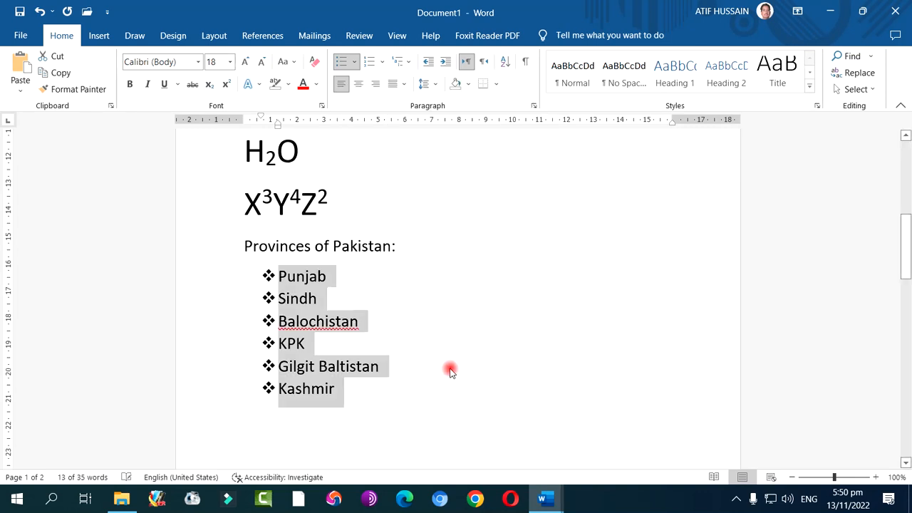
click(369, 65)
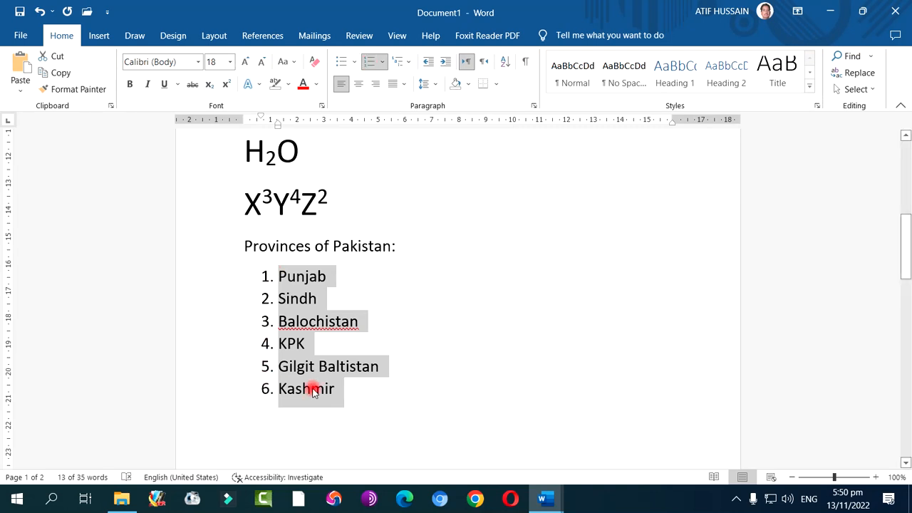
Step: Add an empty numbered item after Kashmir and remove it again
click(346, 391)
key(Return)
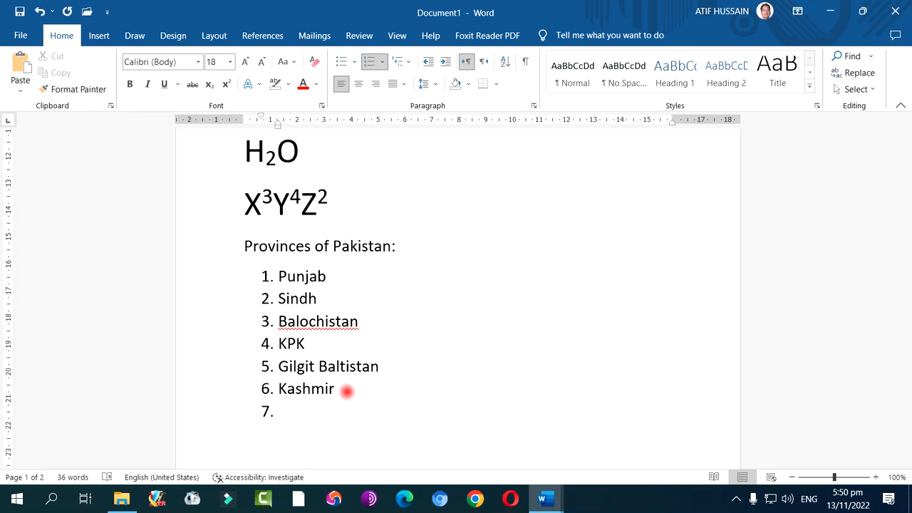
key(BackSpace)
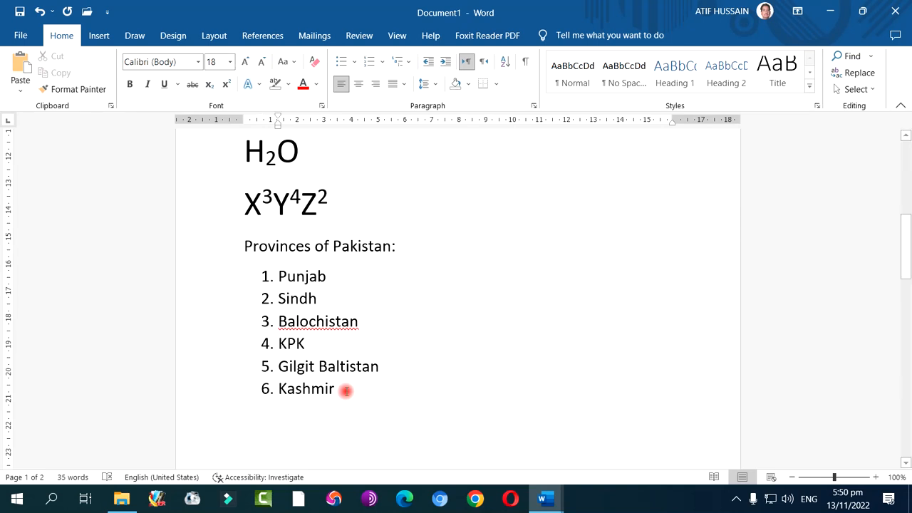
Step: Preview the numbering formats on the six provinces from Punjab to Kashmir and apply the 1. 2. 3. format
drag(279, 275, 349, 388)
click(382, 62)
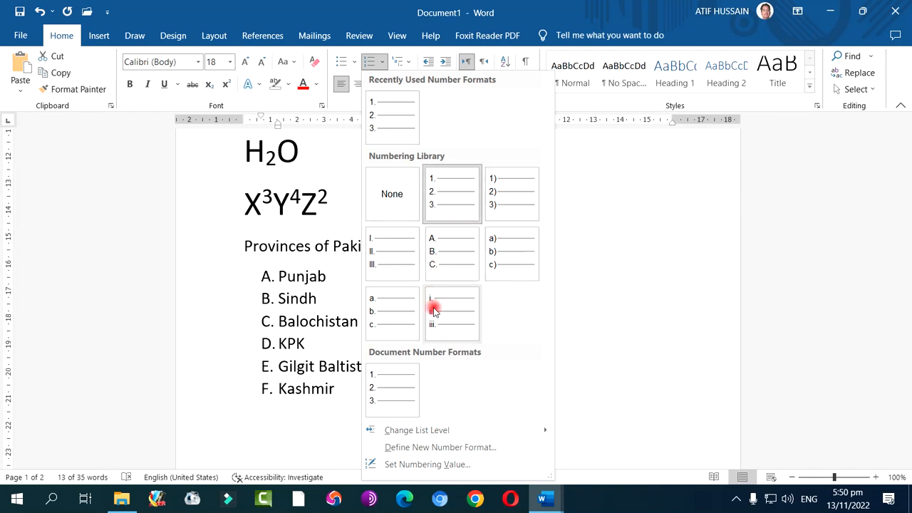
click(441, 214)
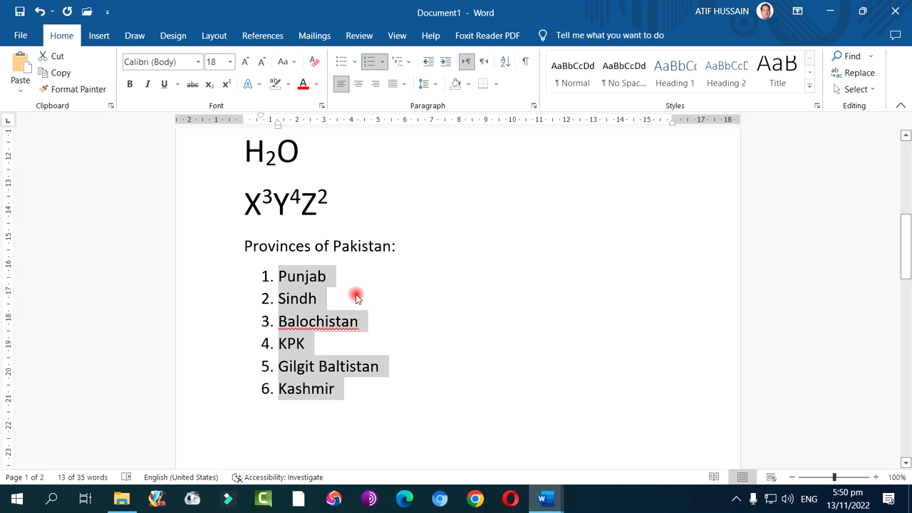
Step: Insert Lahore and Faisalabad as separate list items directly below Punjab
click(341, 277)
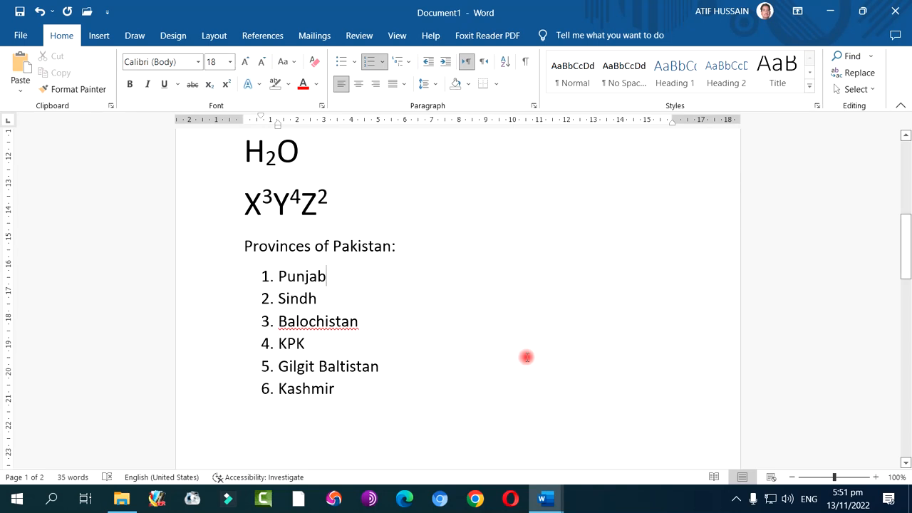
key(Return)
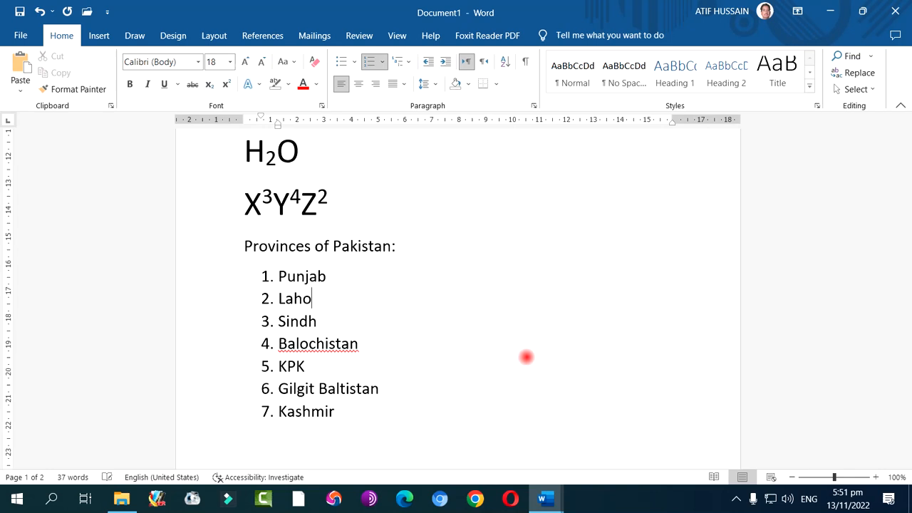
key(Return)
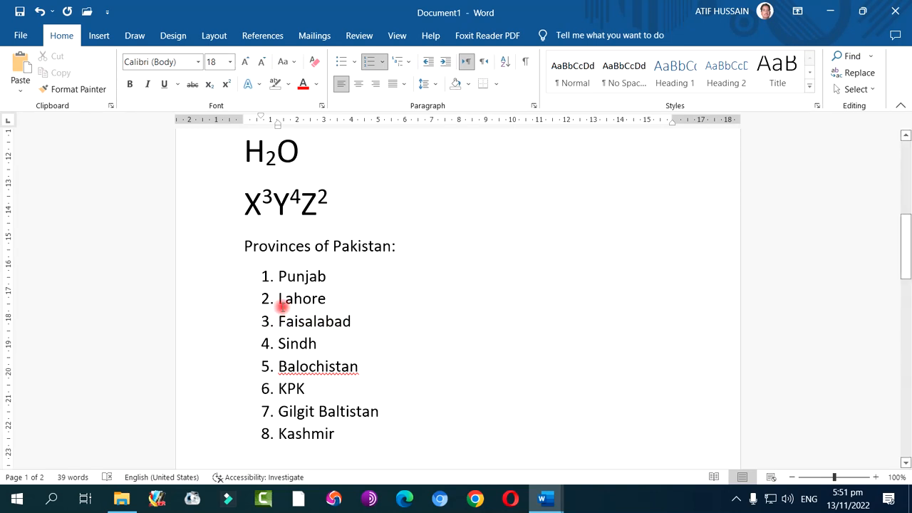
Step: Demote Lahore and Faisalabad one list level beneath Punjab and number them with the i. ii. iii. format
drag(278, 300, 327, 321)
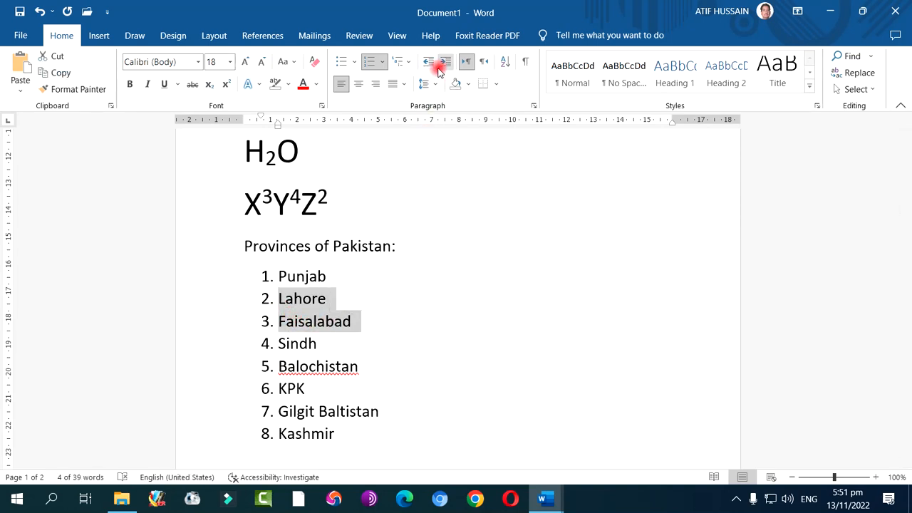
click(410, 64)
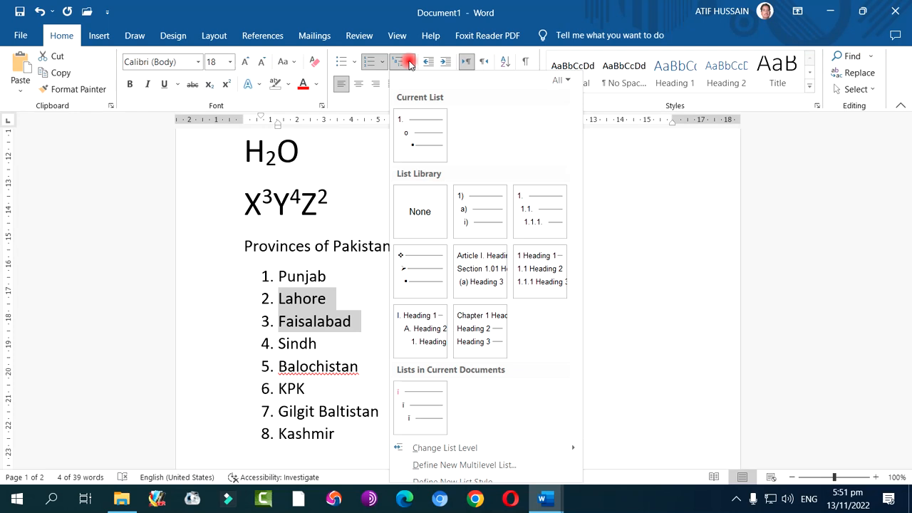
mouse_move(476, 205)
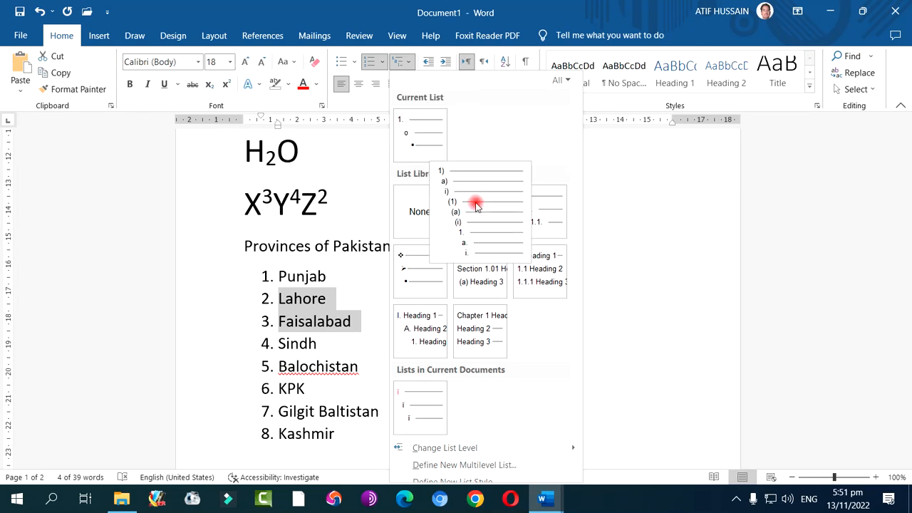
mouse_move(525, 296)
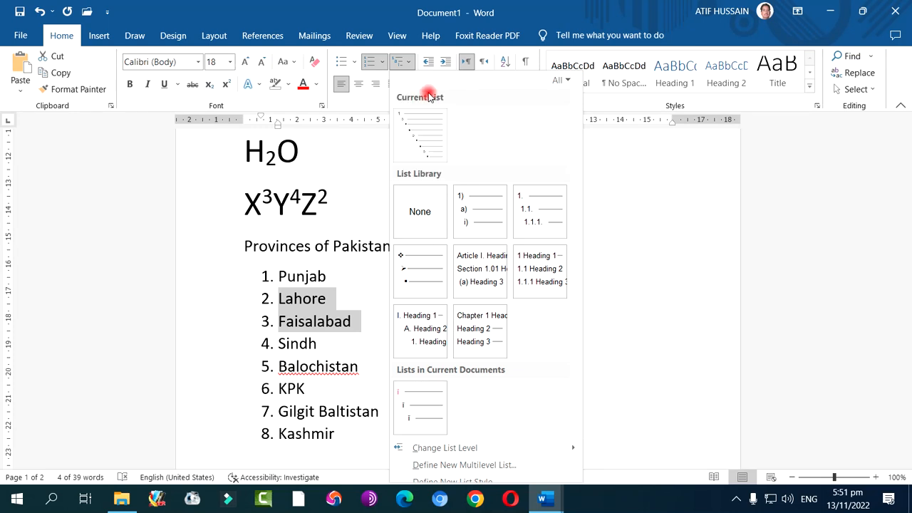
click(443, 65)
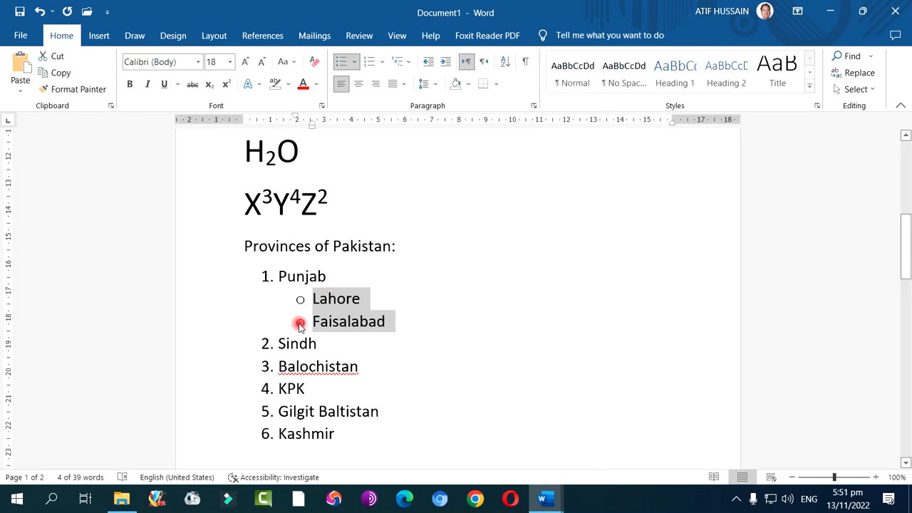
click(381, 63)
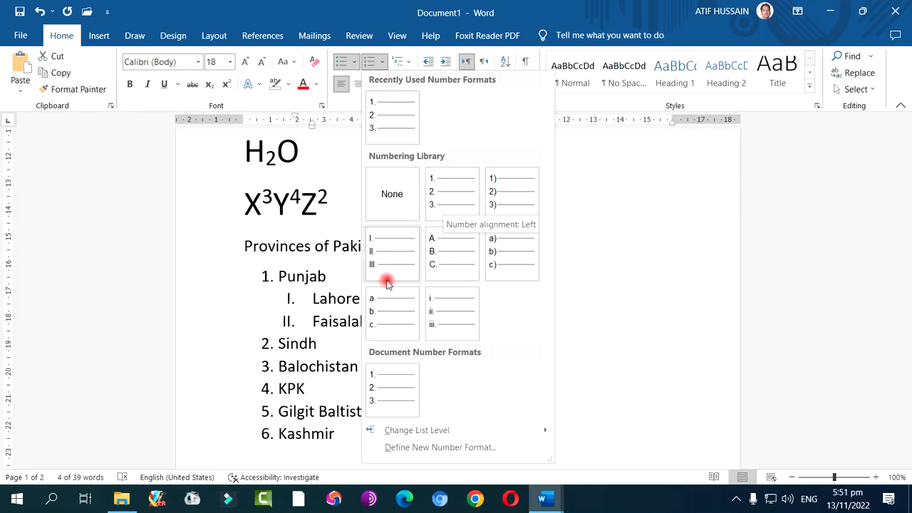
click(434, 307)
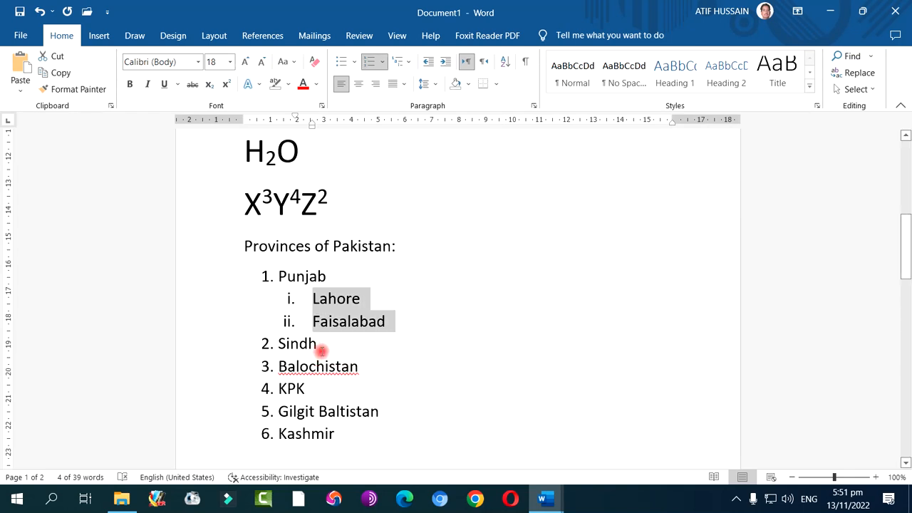
Step: Add Sakhar and Karachi as second-level items under Sindh, and demote Faisalabad one level below Lahore
click(323, 349)
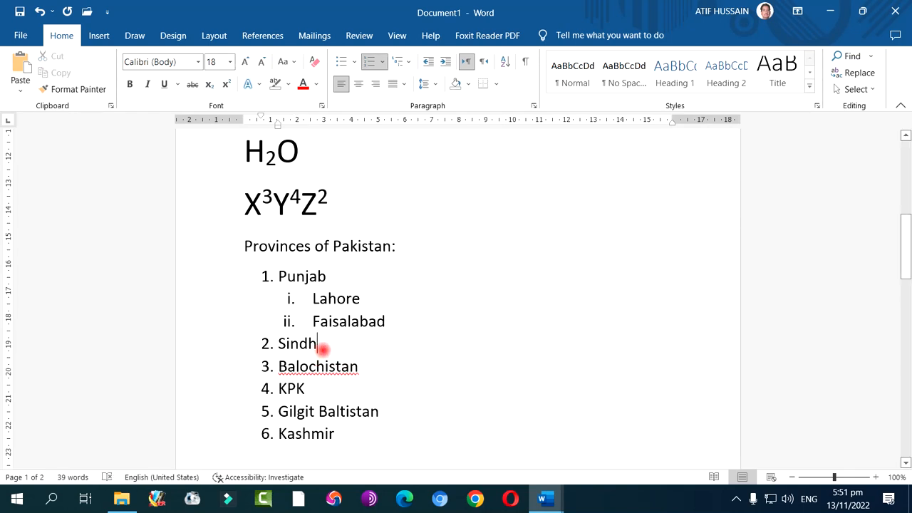
key(Return)
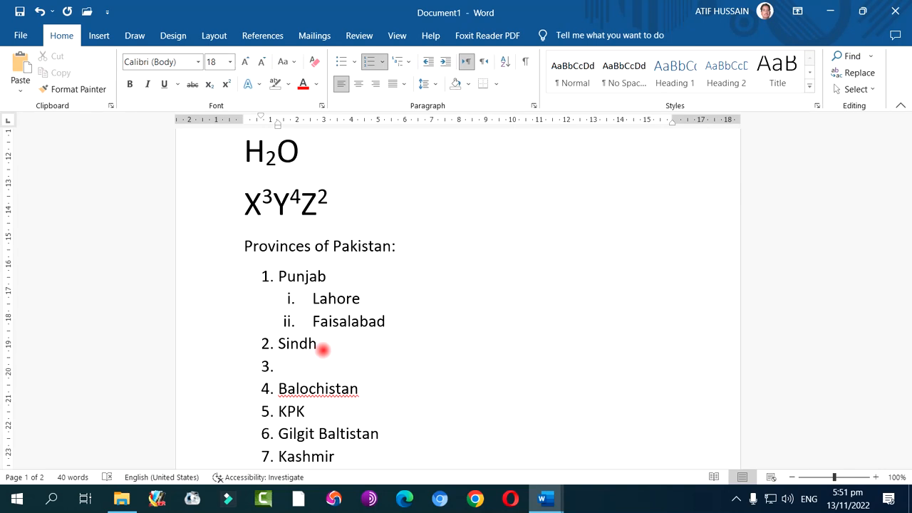
key(Tab)
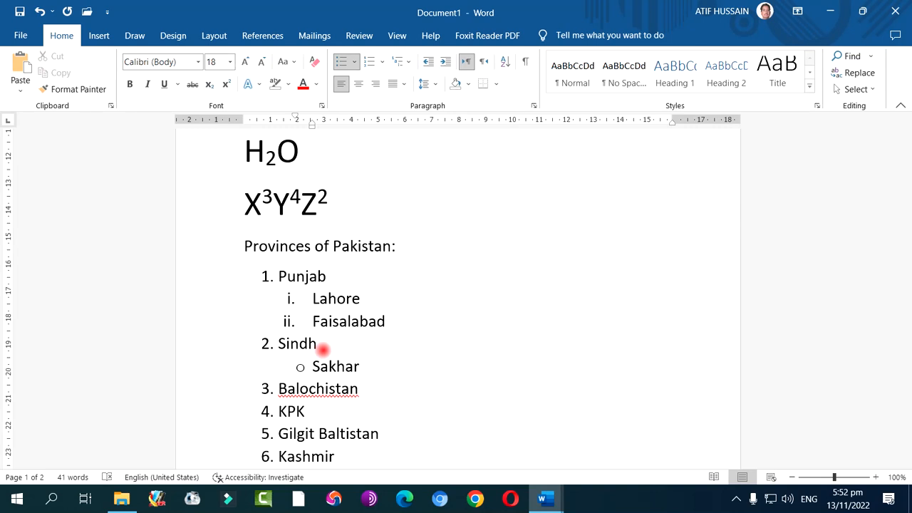
key(Return)
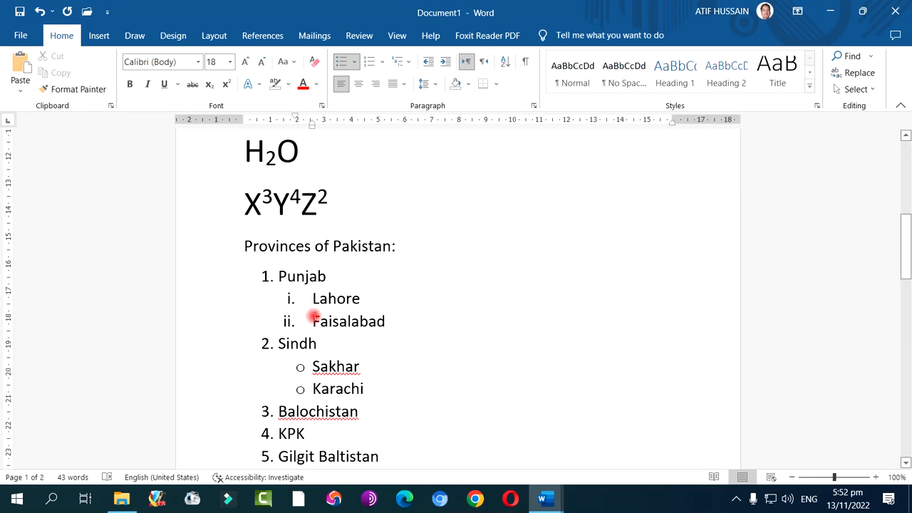
click(323, 323)
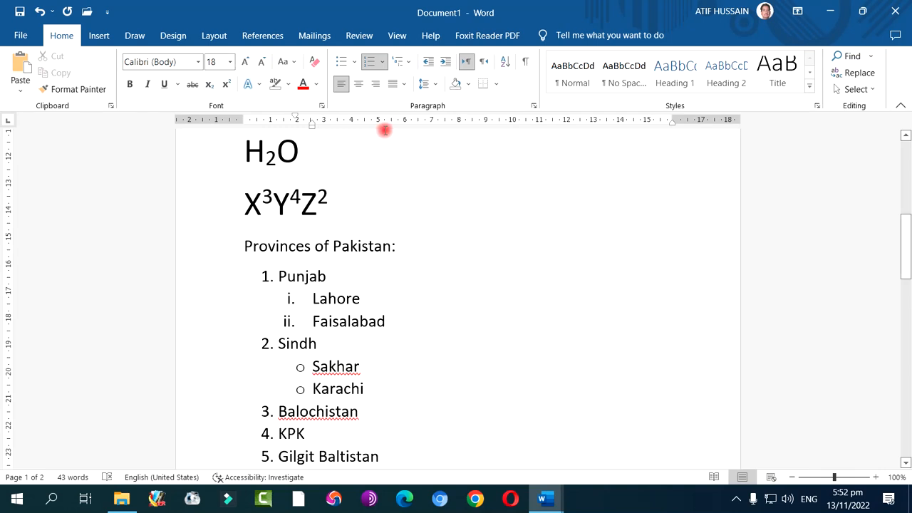
click(445, 64)
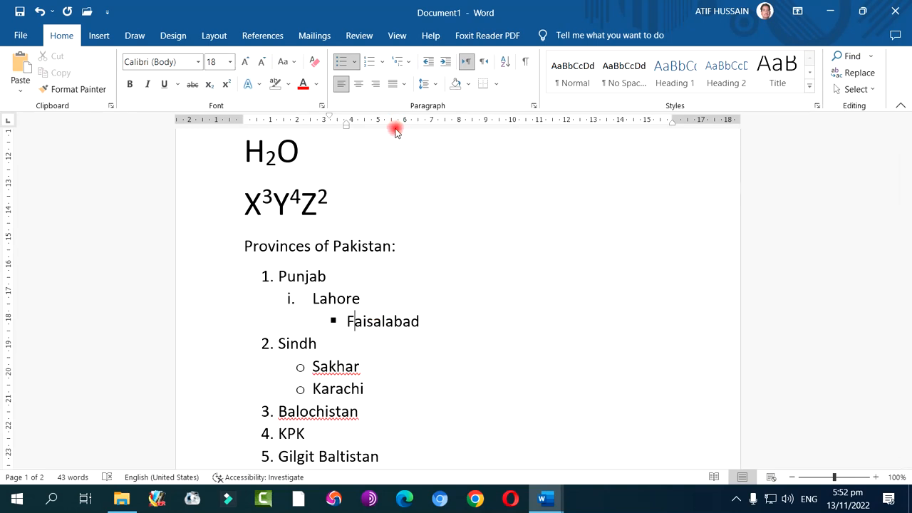
Step: Apply the 1 Heading 1, 1.1 Heading 2, 1.1.1 Heading 3 multilevel list from the Provinces of Pakistan line through Gilgit Baltistan
drag(237, 245, 398, 456)
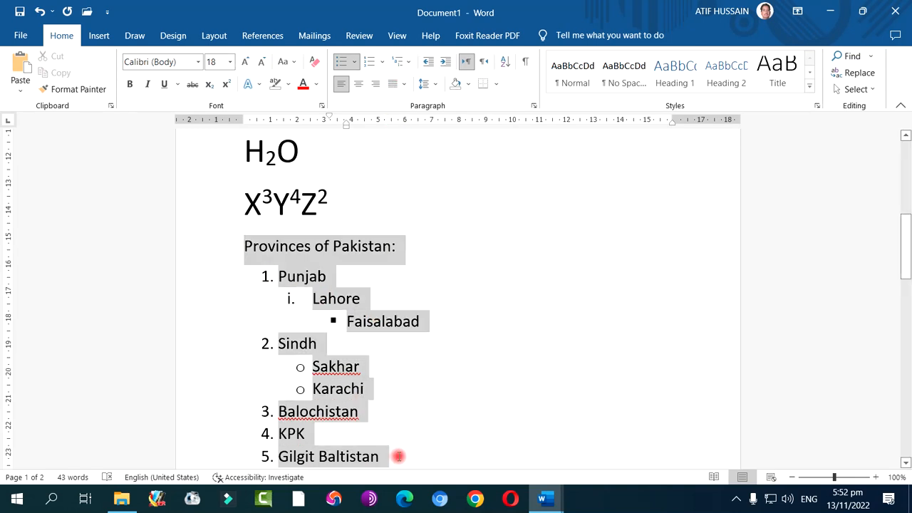
click(403, 62)
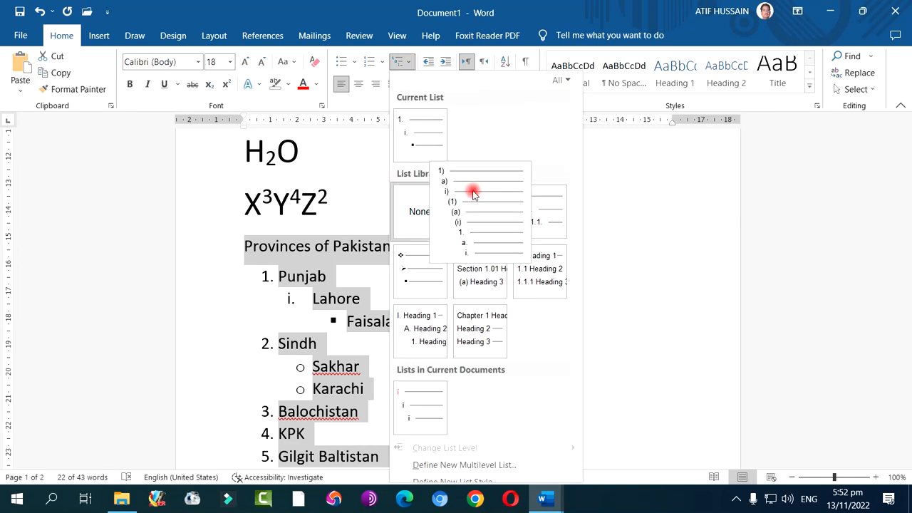
mouse_move(553, 223)
mouse_move(534, 274)
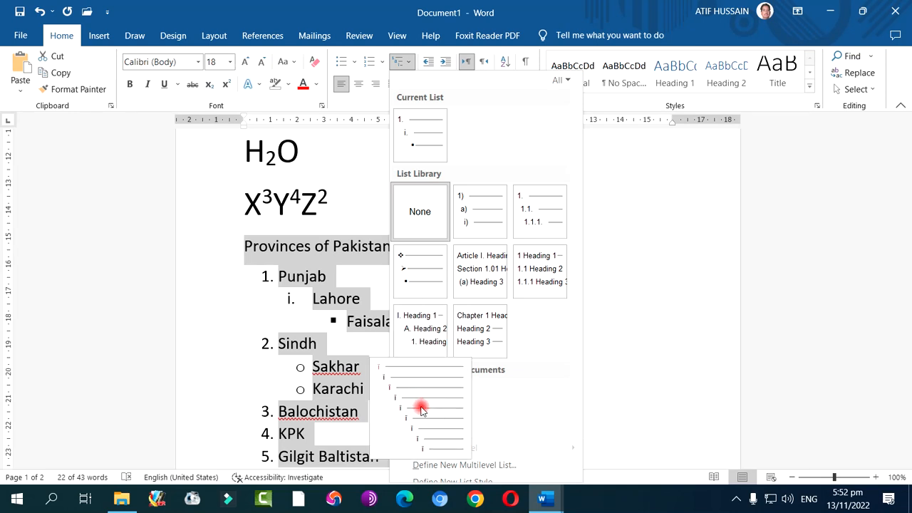
click(543, 264)
scroll(437, 290, down, 10)
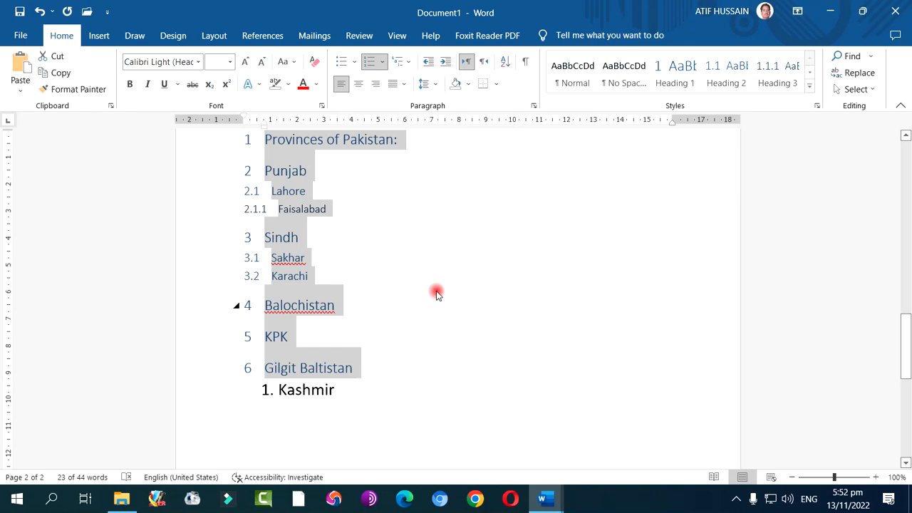
scroll(437, 291, up, 2)
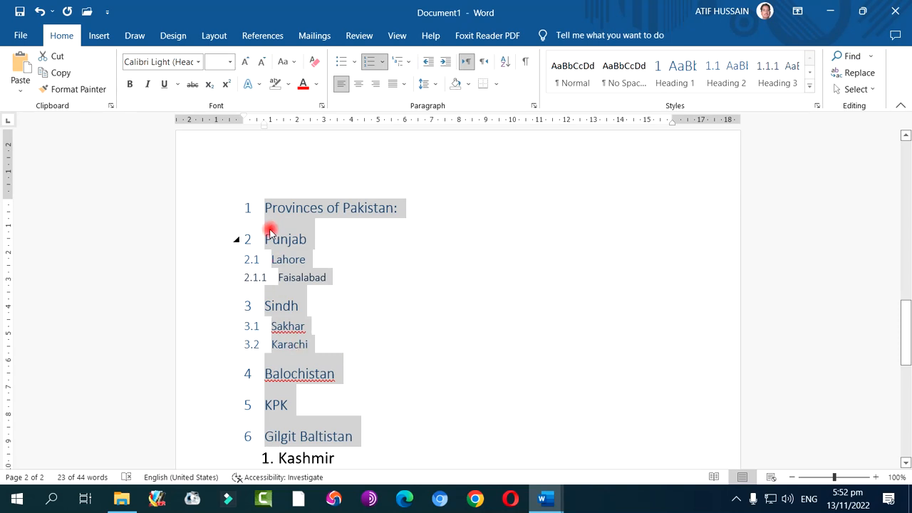
scroll(276, 366, up, 3)
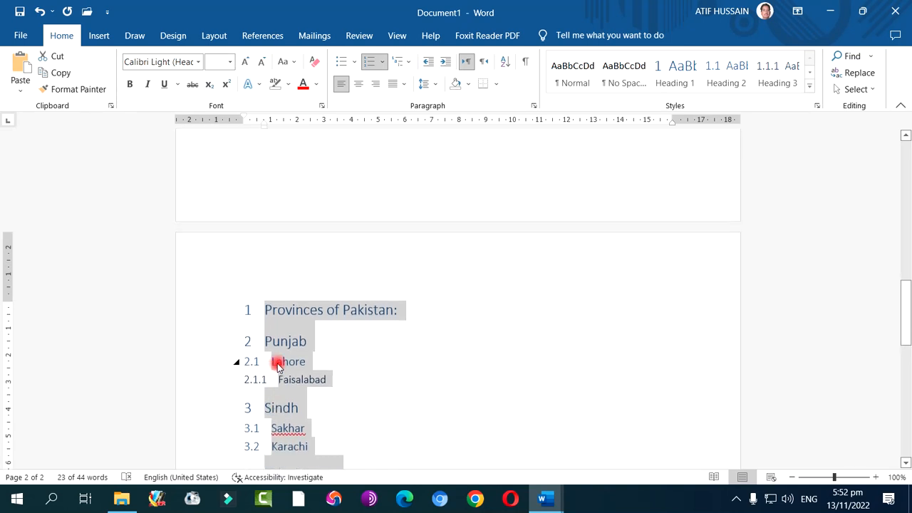
scroll(387, 286, down, 3)
scroll(387, 285, up, 6)
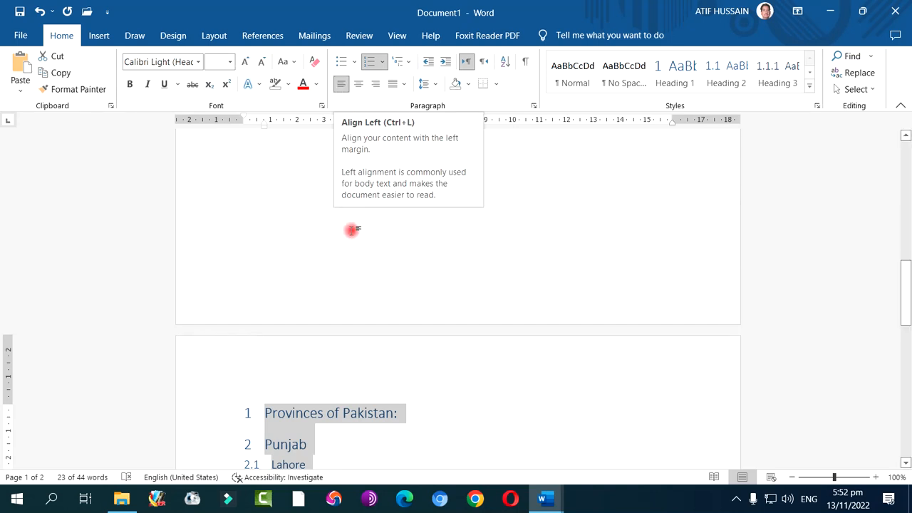
Step: Copy the line "Pakistan is my country." near the start of the document
scroll(350, 230, up, 18)
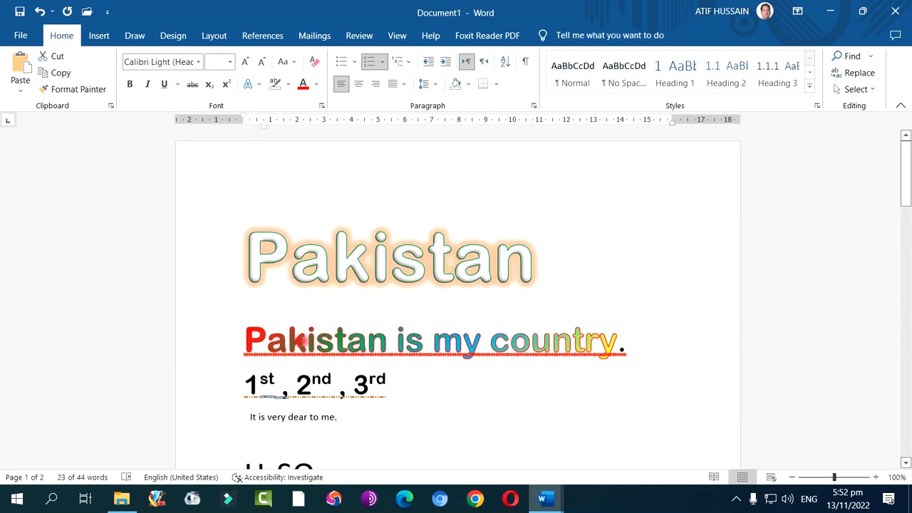
drag(242, 343, 624, 349)
key(ctrl+c)
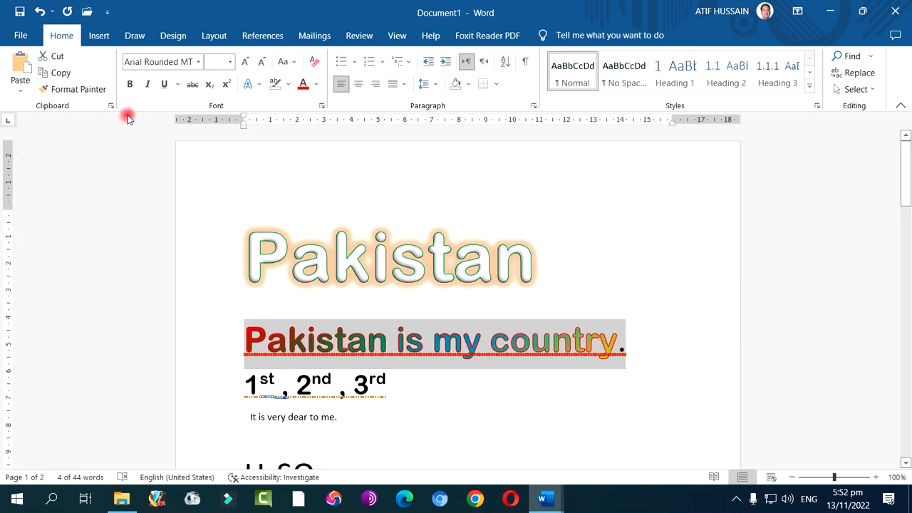
click(73, 89)
Step: Paste the copied line as unformatted text in the empty space below the list on page 2
scroll(311, 228, down, 10)
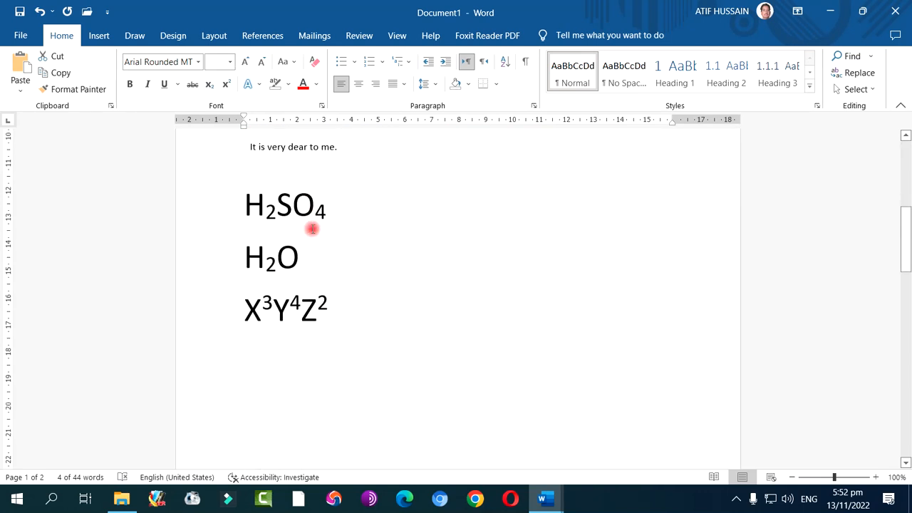
scroll(313, 228, up, 1)
scroll(314, 229, up, 1)
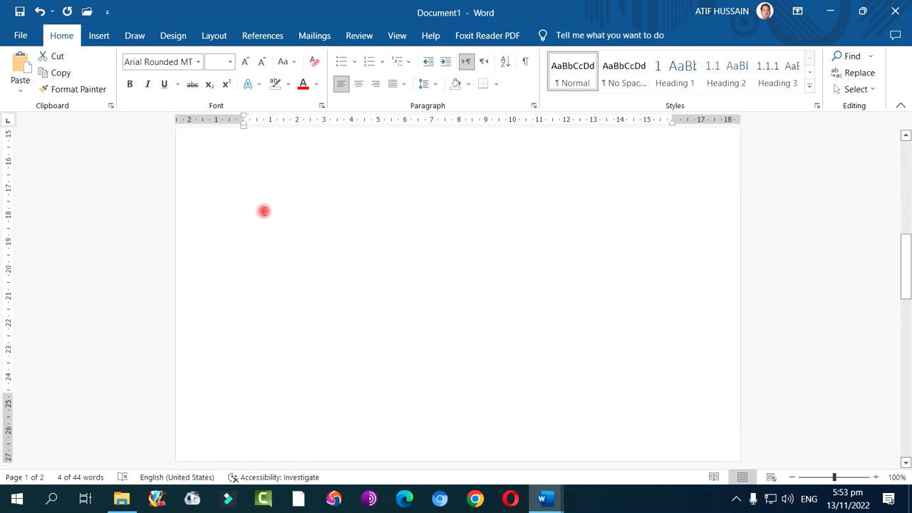
click(247, 196)
click(339, 208)
click(273, 246)
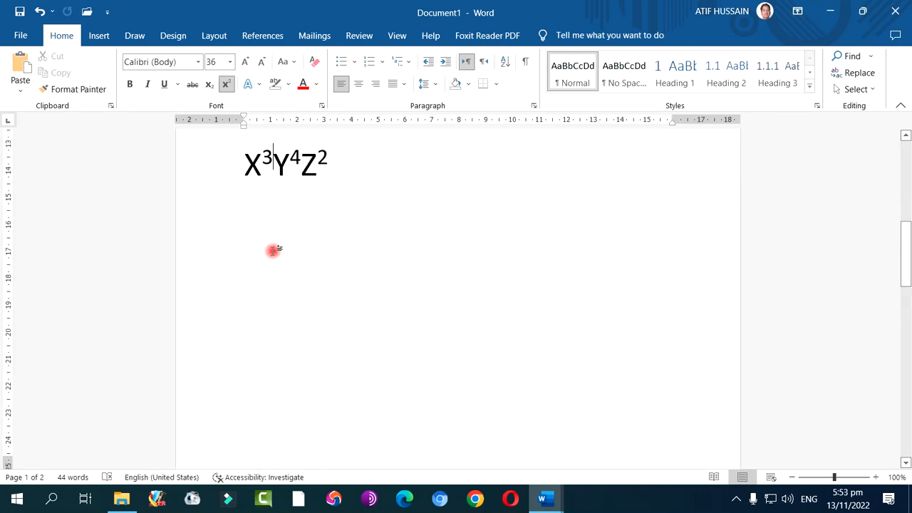
scroll(283, 301, down, 8)
scroll(283, 297, down, 12)
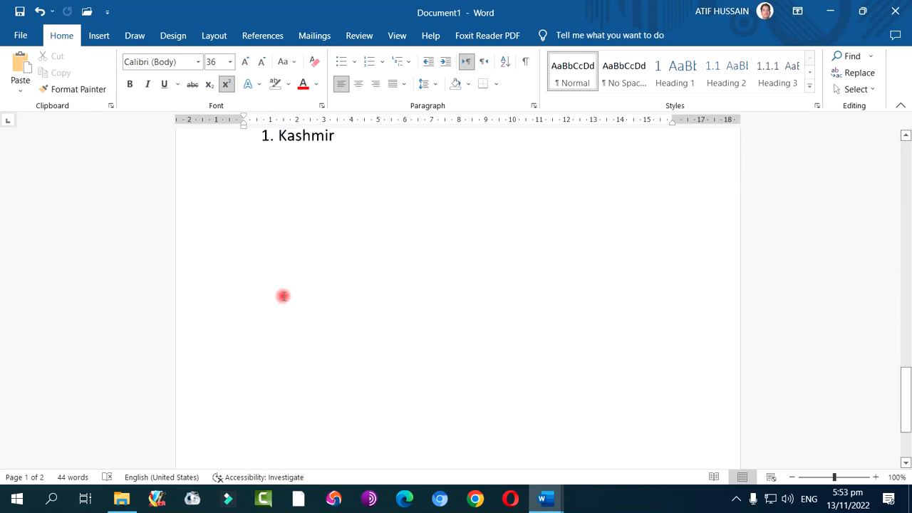
click(283, 295)
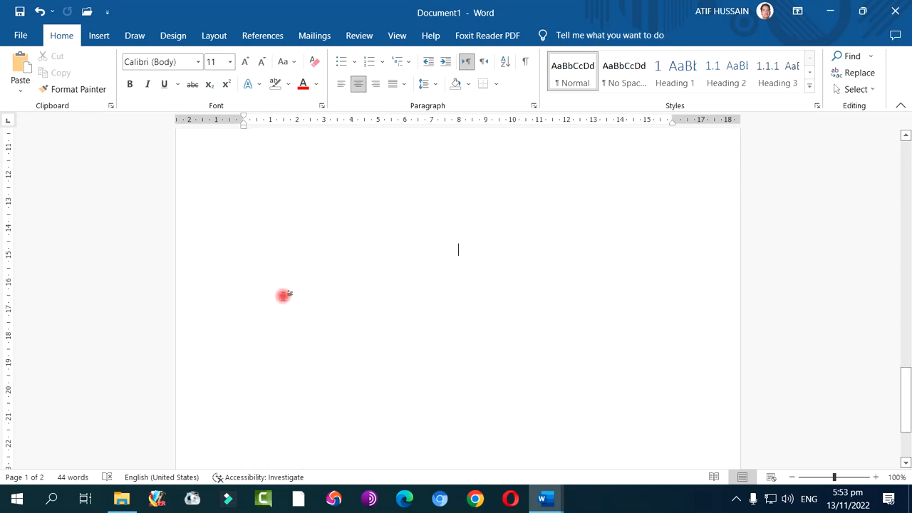
double_click(250, 186)
click(246, 191)
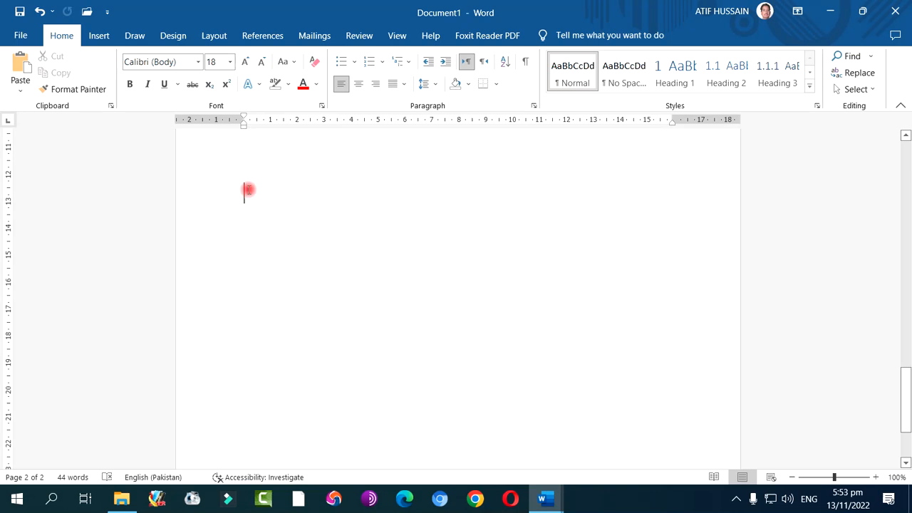
click(22, 92)
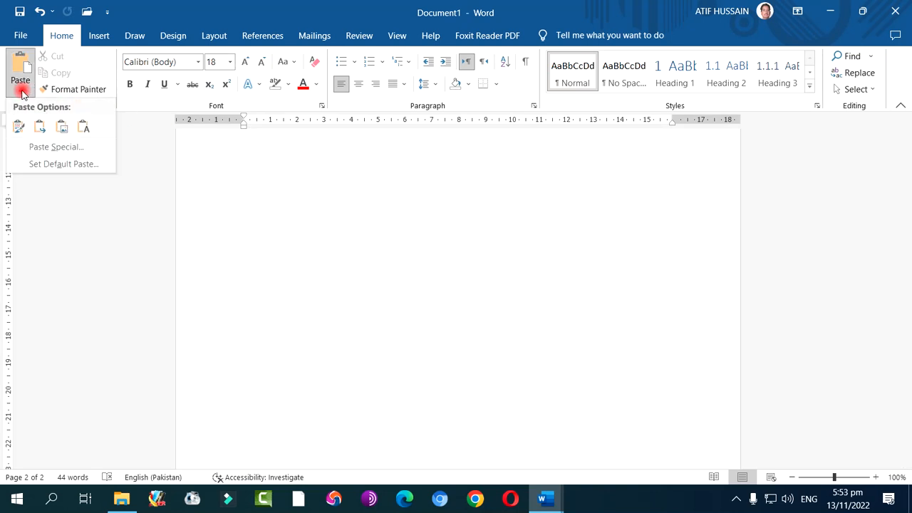
click(18, 126)
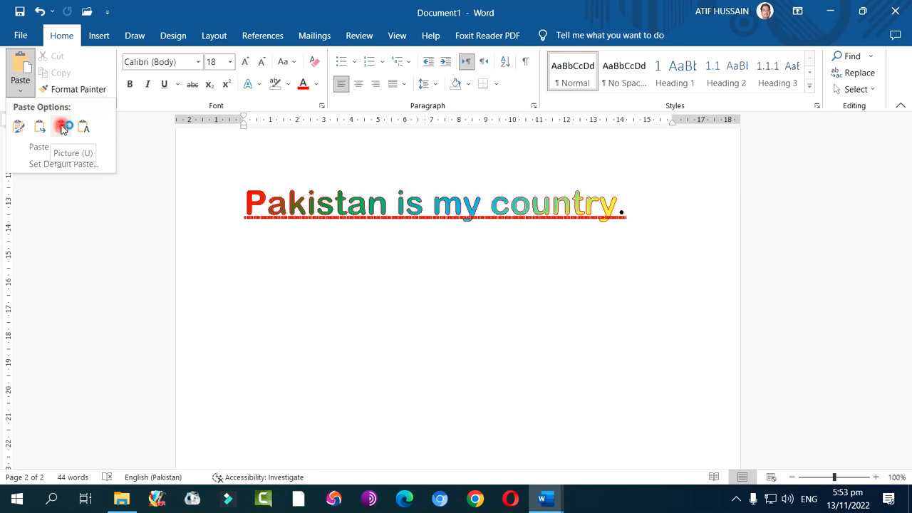
click(83, 129)
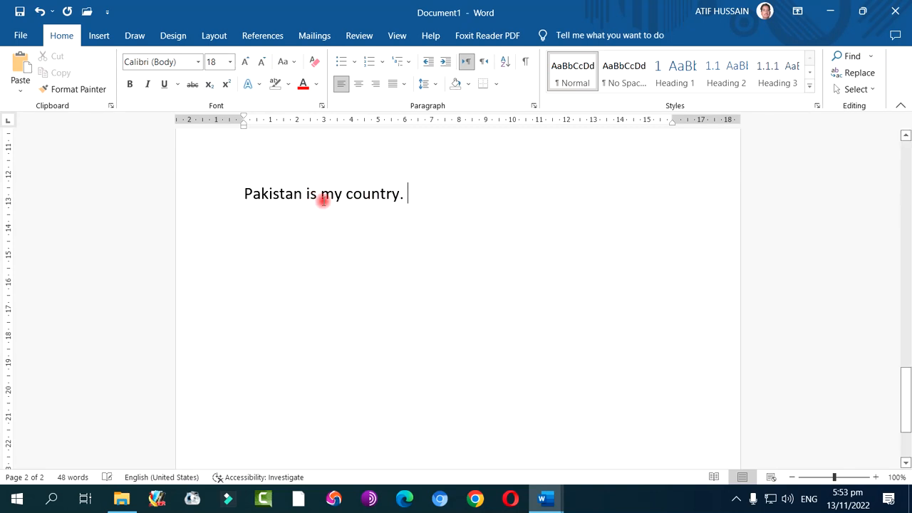
Step: Paste the sentence "Pakistan is my country." as text only six more times, forming one continuous paragraph
click(31, 96)
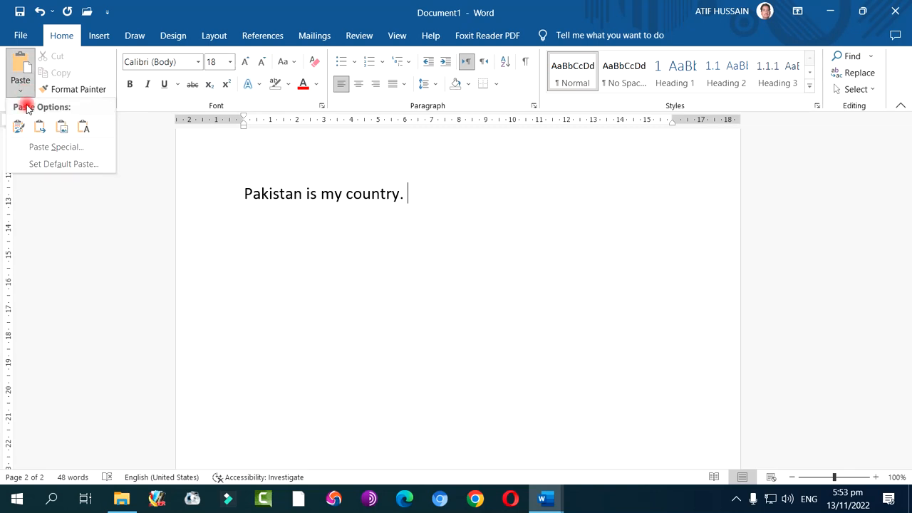
click(79, 125)
click(20, 91)
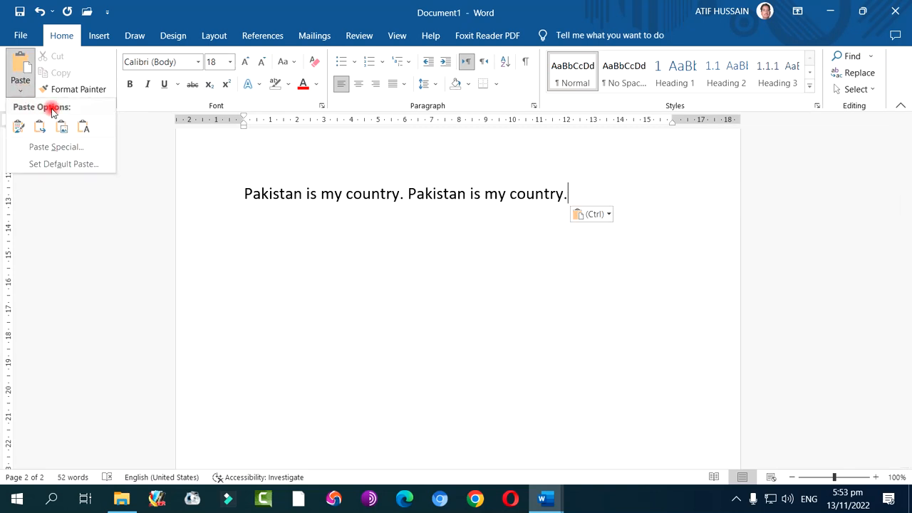
click(85, 125)
click(30, 98)
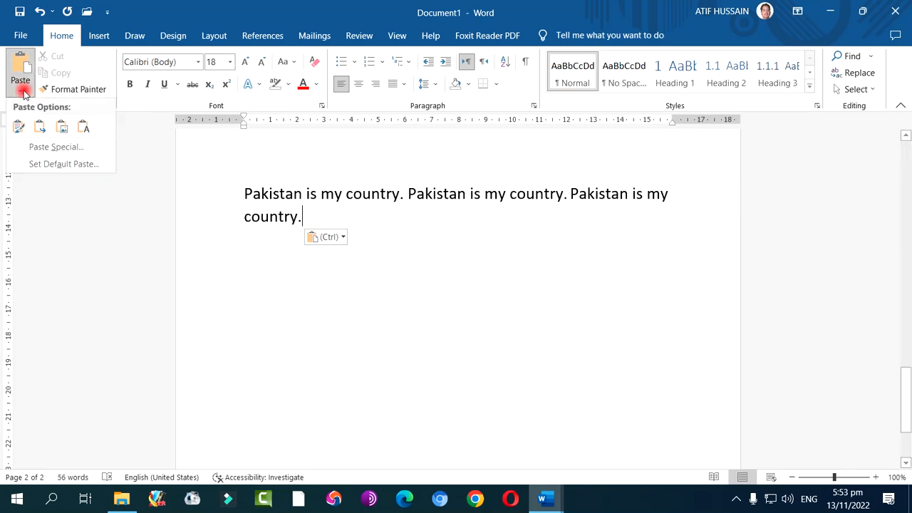
click(79, 126)
click(25, 91)
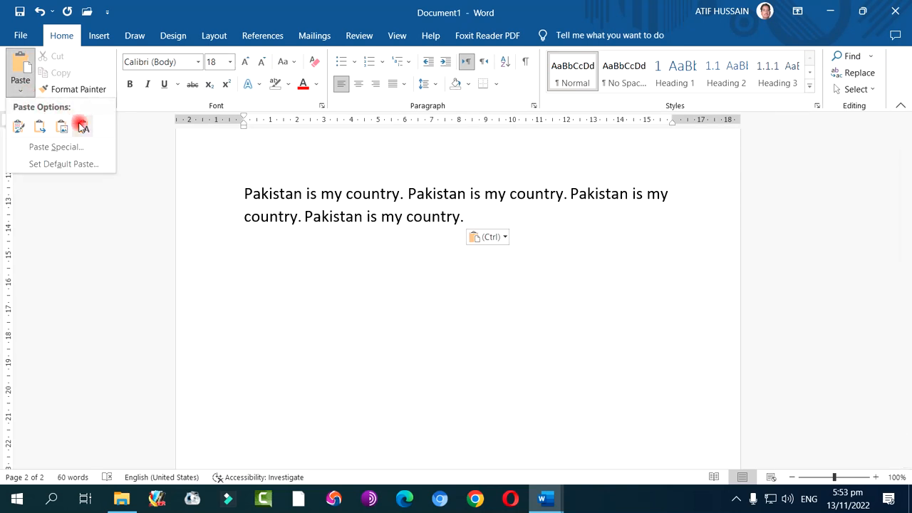
click(79, 123)
click(24, 93)
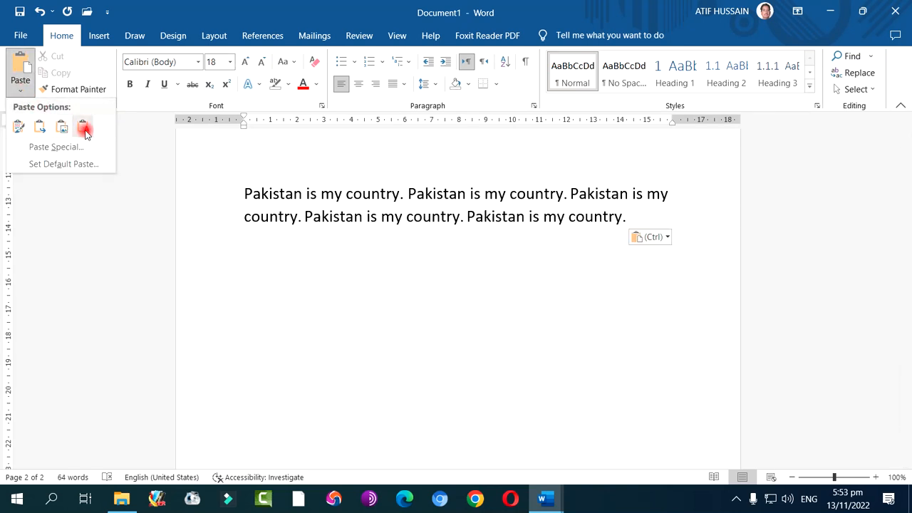
click(83, 125)
click(25, 96)
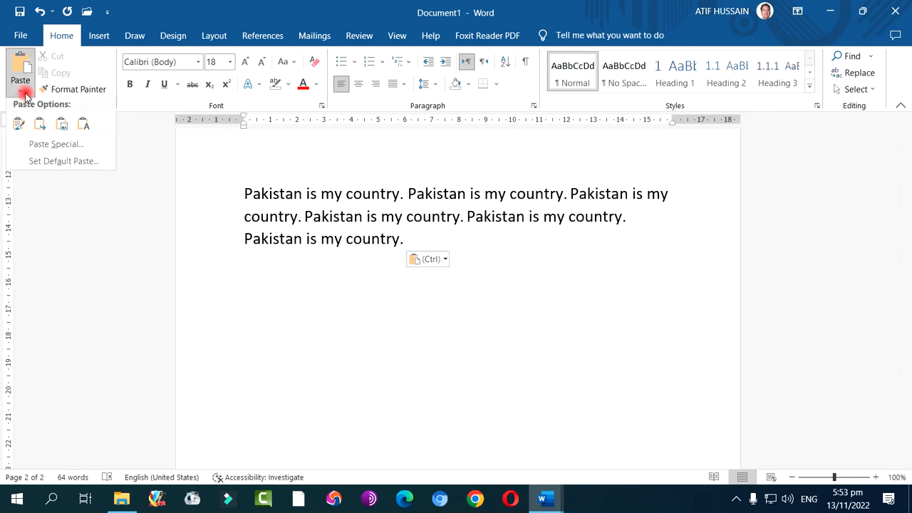
click(83, 127)
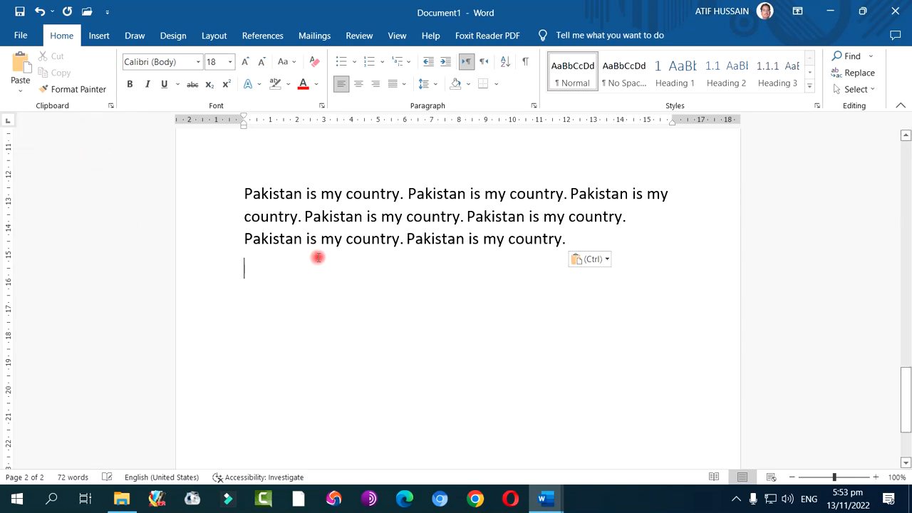
Step: Try centre and right alignment on the whole repeated-sentence paragraph, and finally set it to Justify
drag(245, 193, 575, 235)
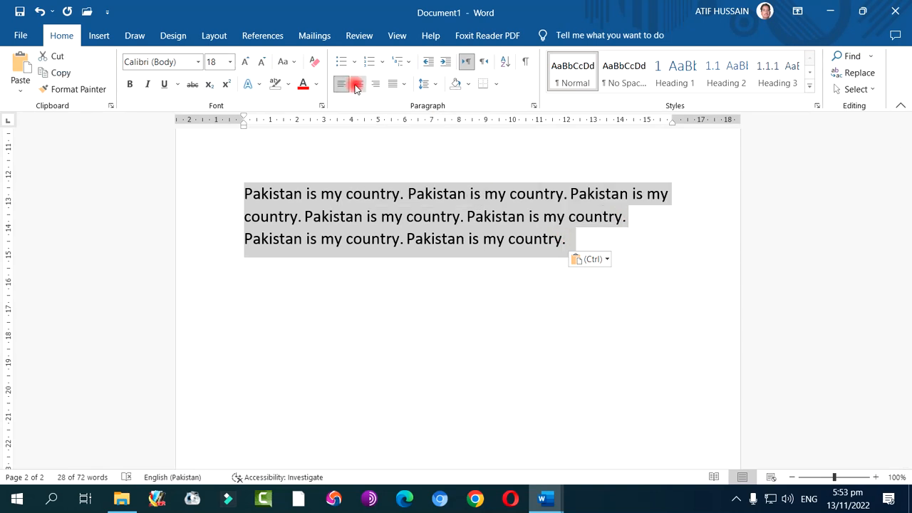
click(355, 84)
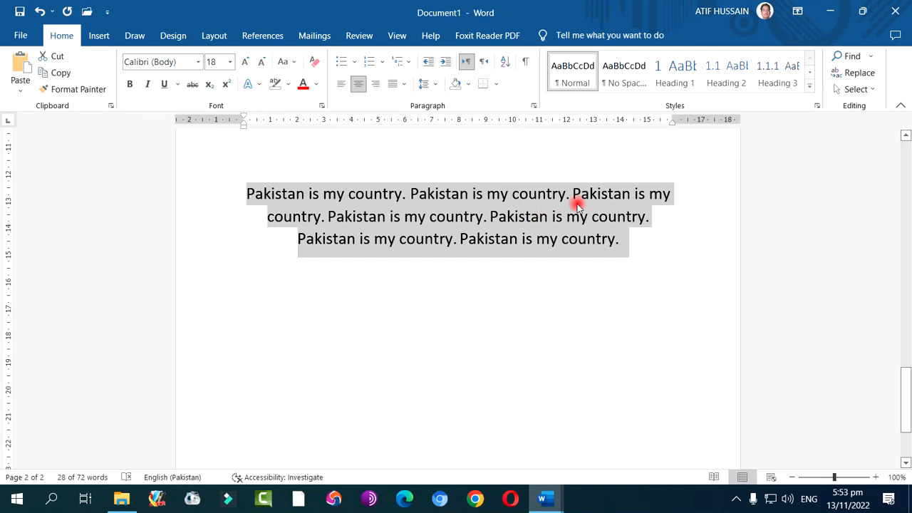
click(374, 85)
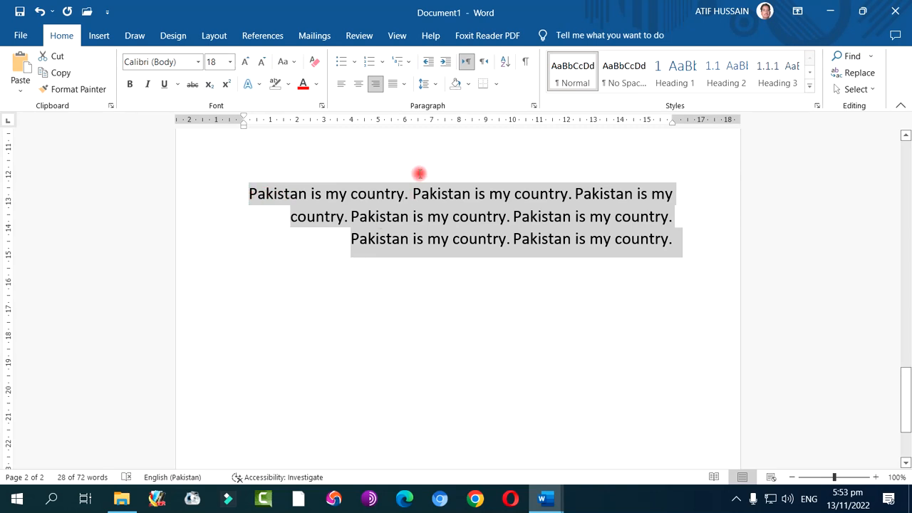
click(401, 91)
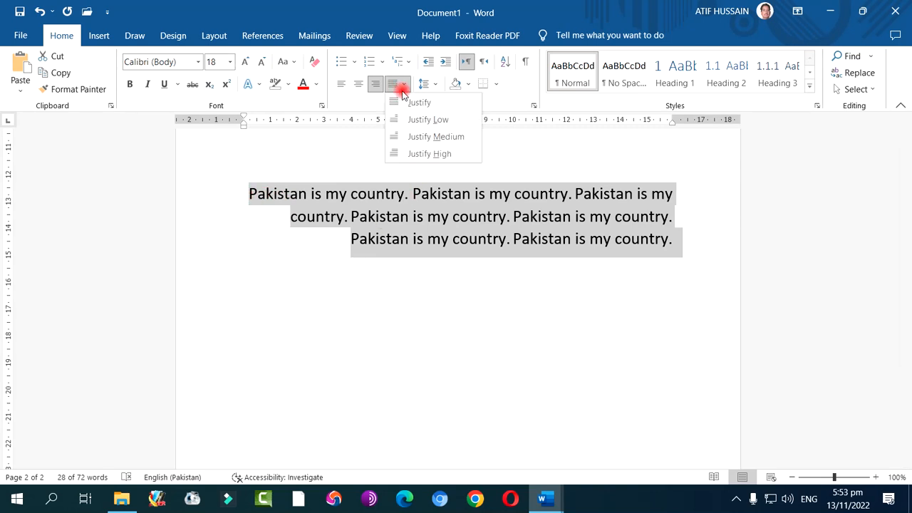
click(411, 104)
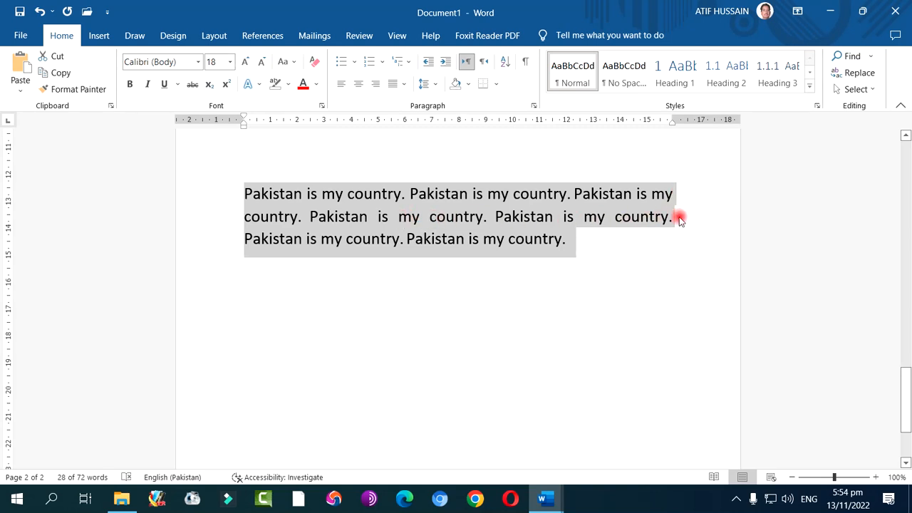
Step: Try Justify High, Justify Medium and Justify Low on the paragraph, and return it to plain Justify
click(403, 84)
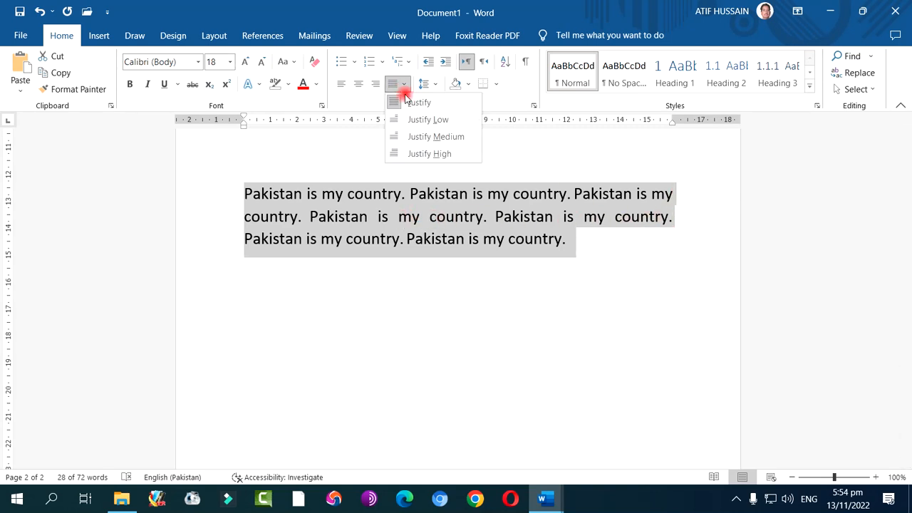
click(429, 154)
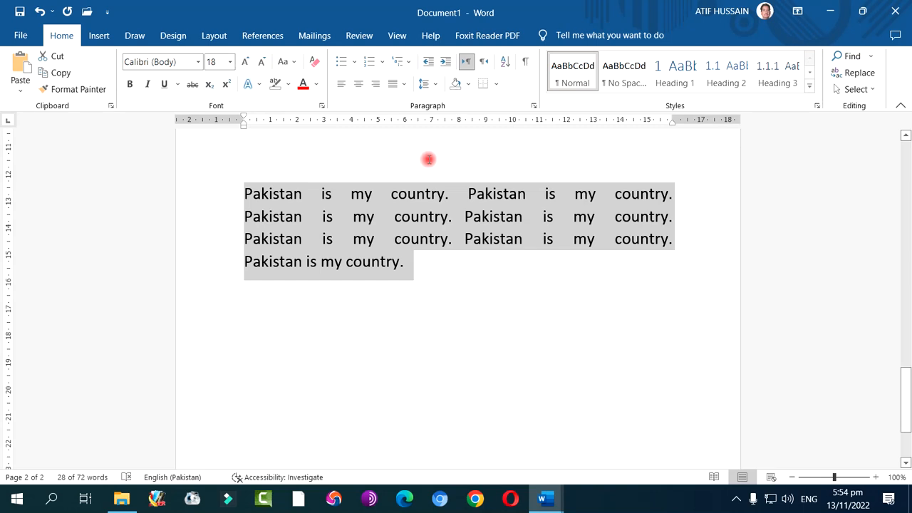
click(402, 85)
click(411, 142)
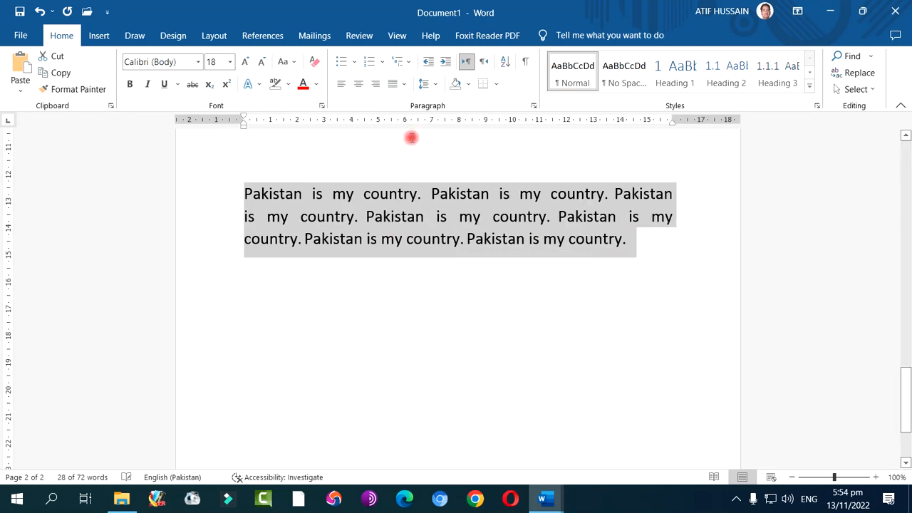
click(395, 84)
click(406, 119)
click(403, 84)
click(410, 101)
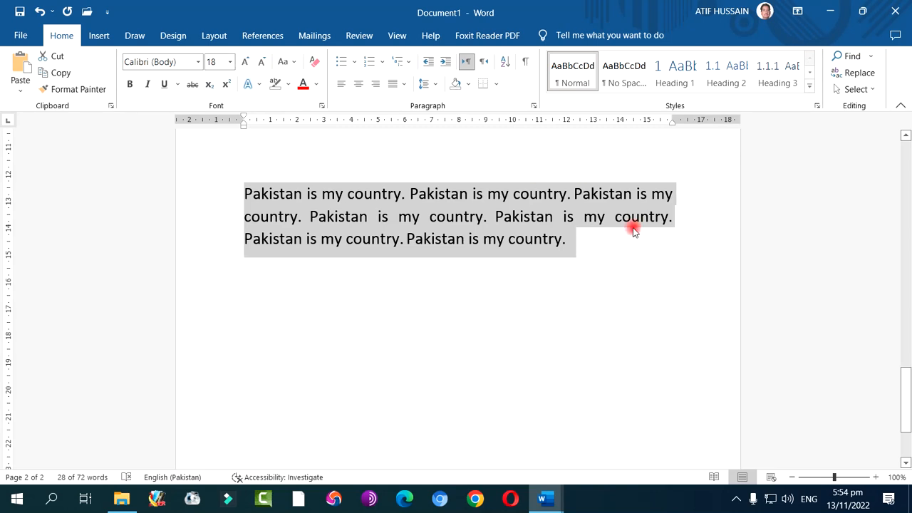
key(Right)
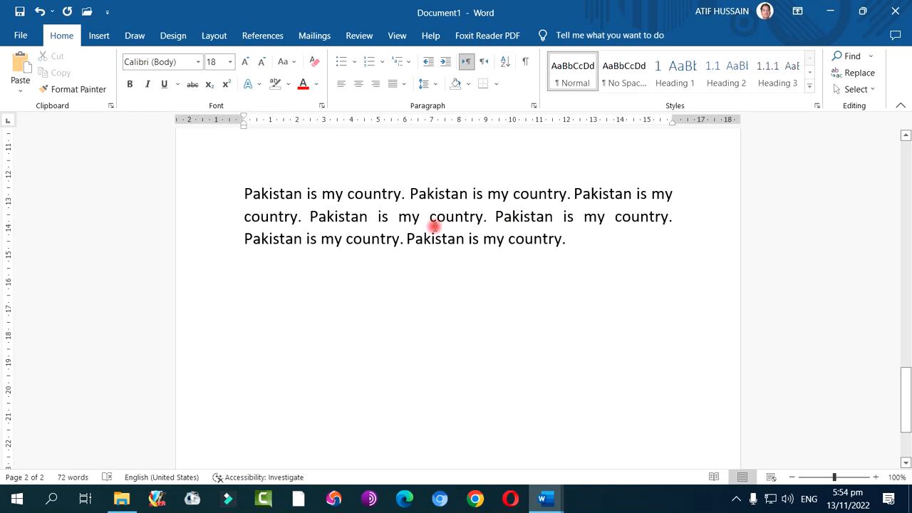
Step: Set the line spacing of the justified paragraph to 1.15
drag(374, 191, 407, 238)
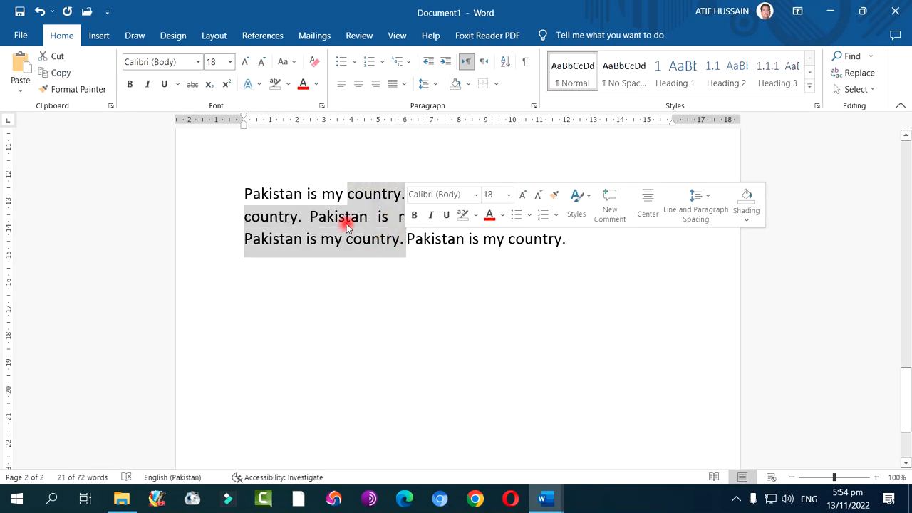
click(434, 86)
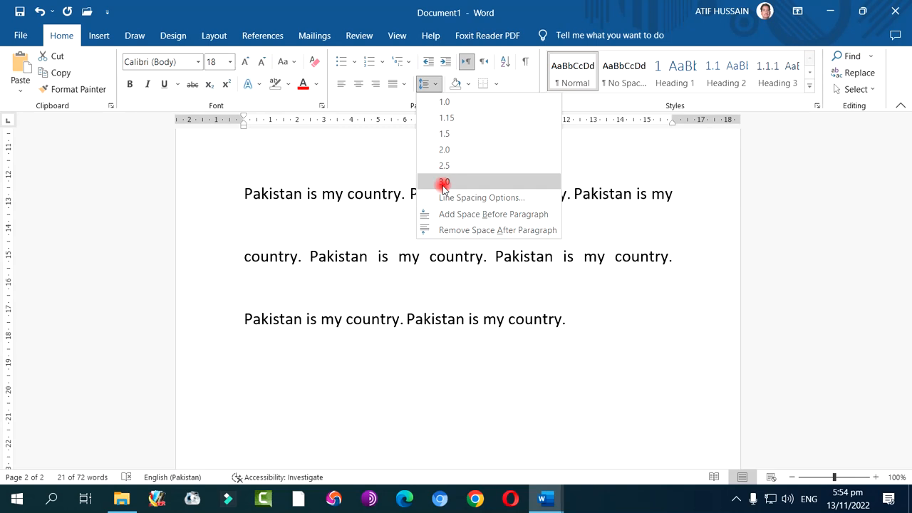
click(448, 119)
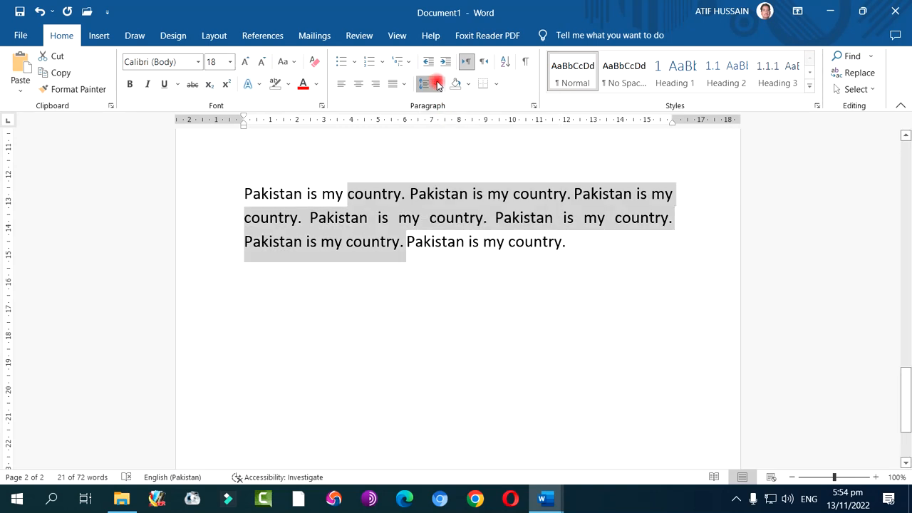
Step: Open the detailed line spacing options and examine the paragraph's alignment, outline level choices and spacing settings, accepting them unchanged
click(427, 84)
click(459, 200)
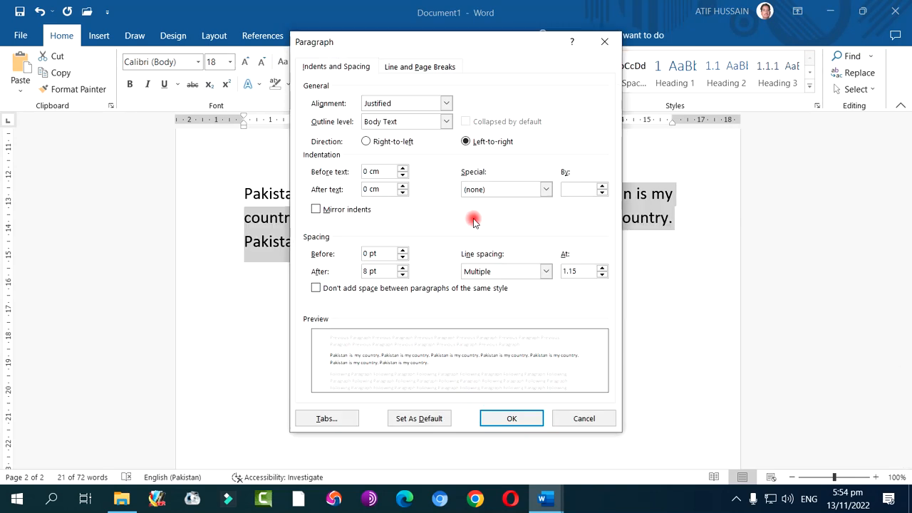
drag(404, 53, 604, 64)
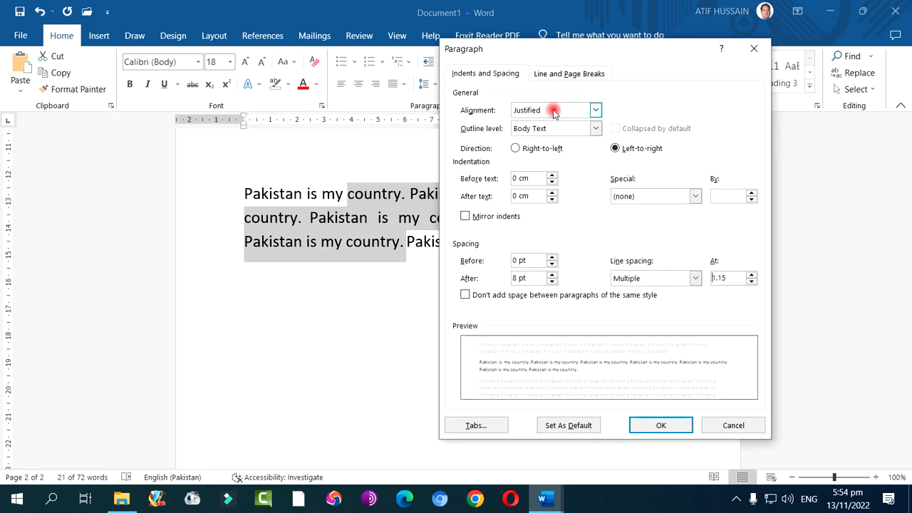
click(577, 130)
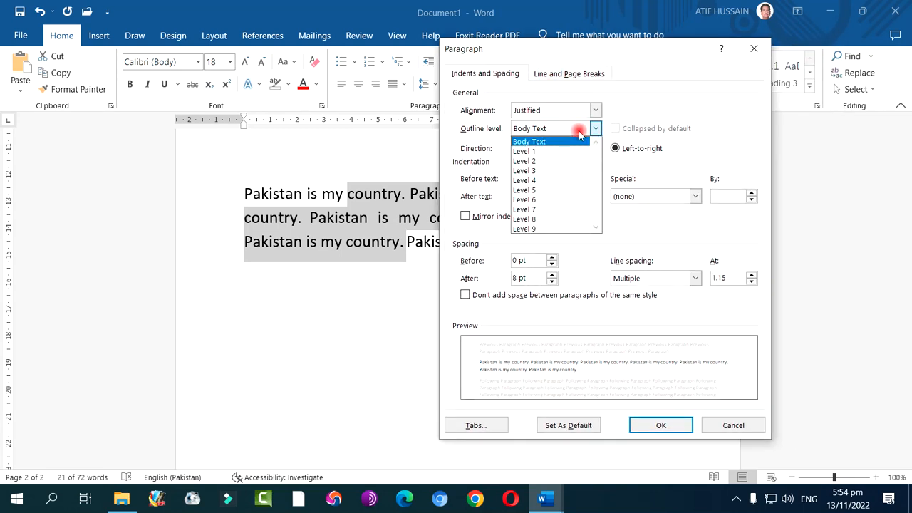
click(578, 130)
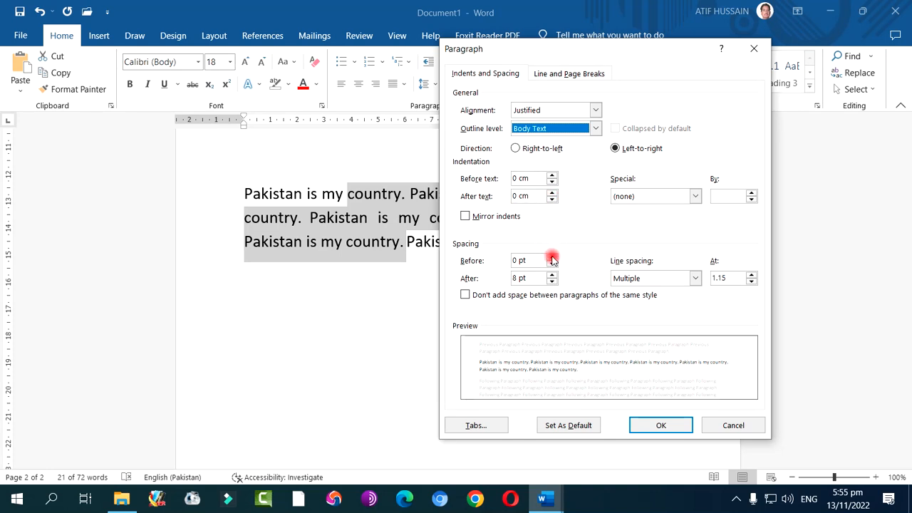
click(666, 425)
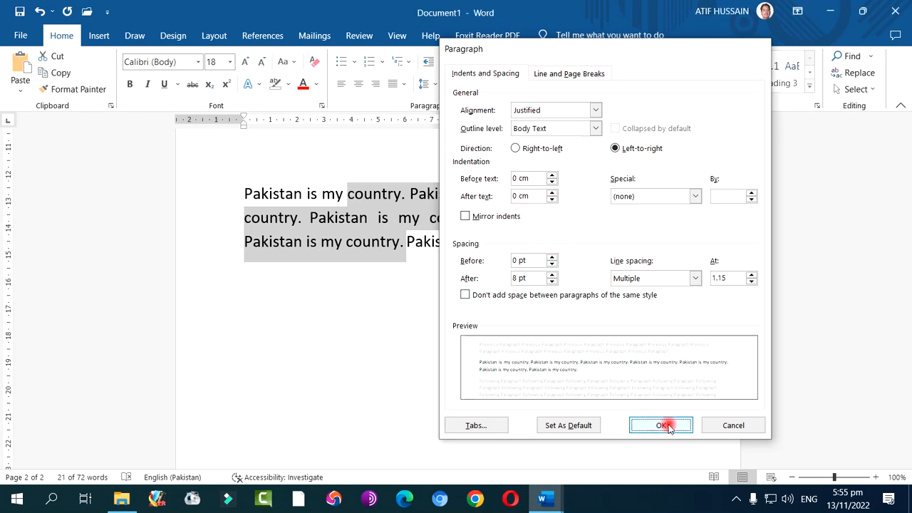
click(437, 84)
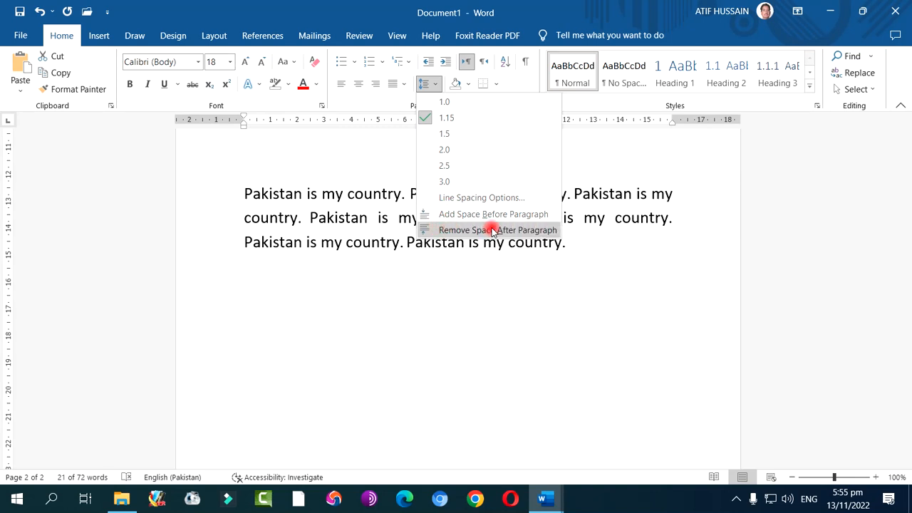
click(594, 255)
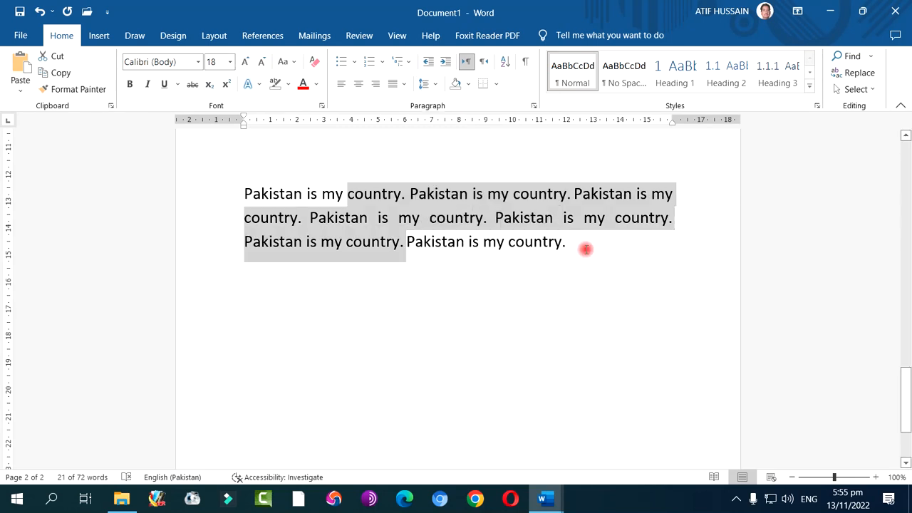
Step: Paste the colourful underlined sentence "Pakistan is my country." on a new line below the justified paragraph
click(579, 244)
key(Return)
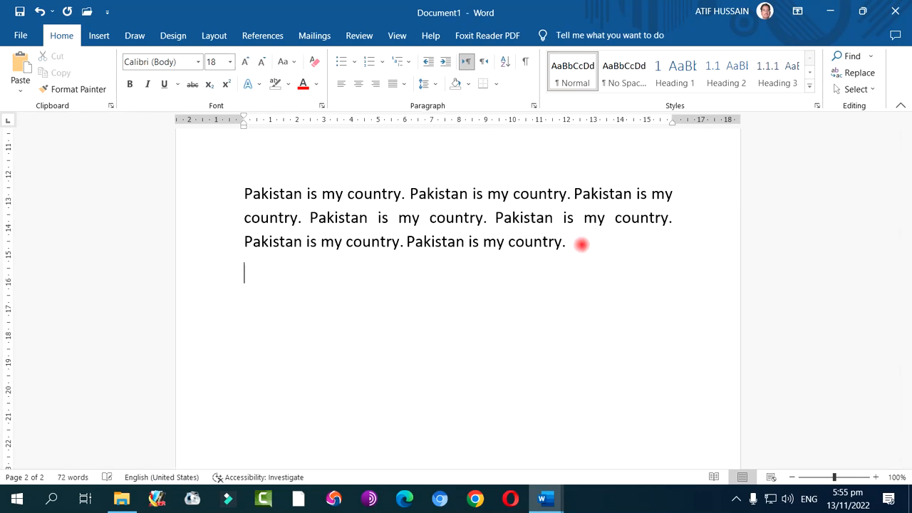
text(Pakistan is my country.)
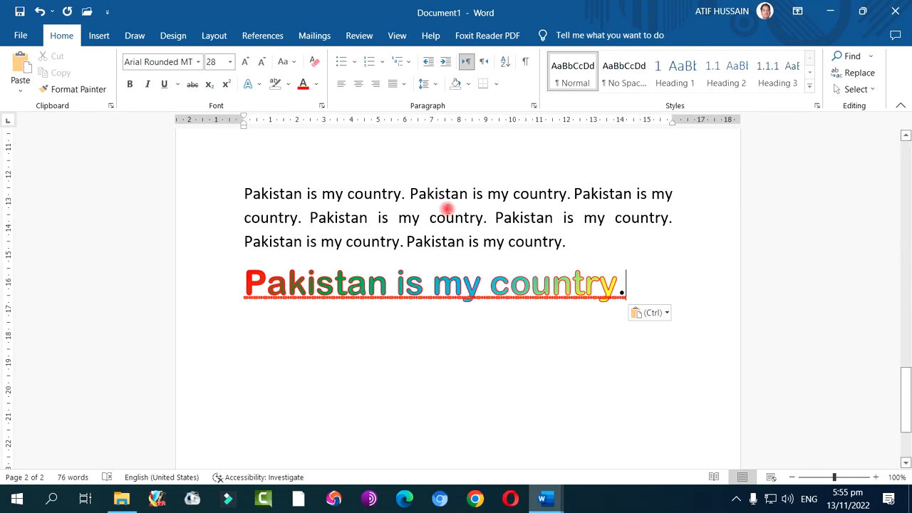
drag(445, 219, 456, 276)
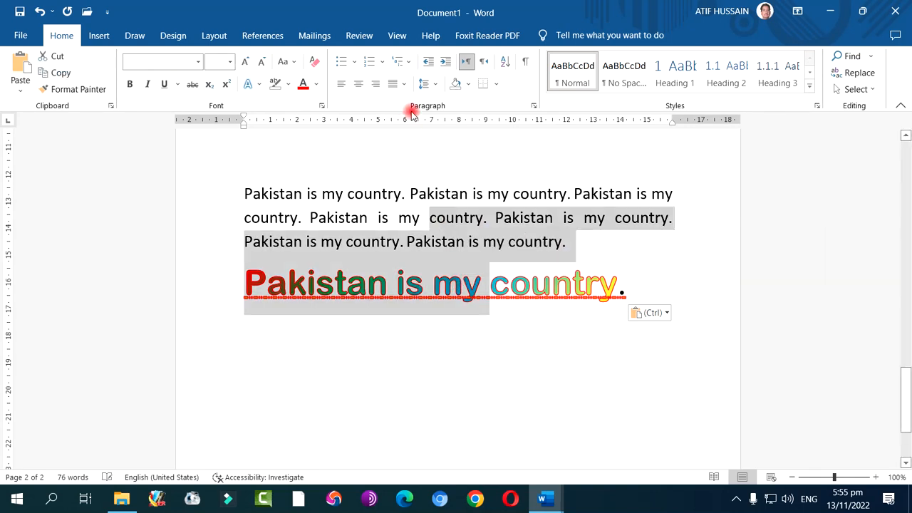
click(423, 84)
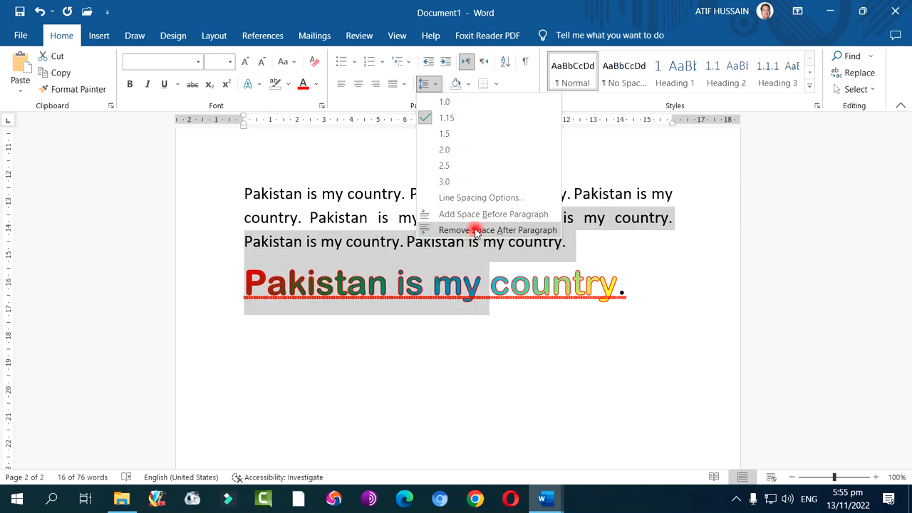
click(481, 320)
Step: Below the colourful sentence, switch the keyboard to Urdu (Pakistan) and enter "پاکستان میرا پیارا وطن ہے۔" as a right-to-left paragraph
click(481, 321)
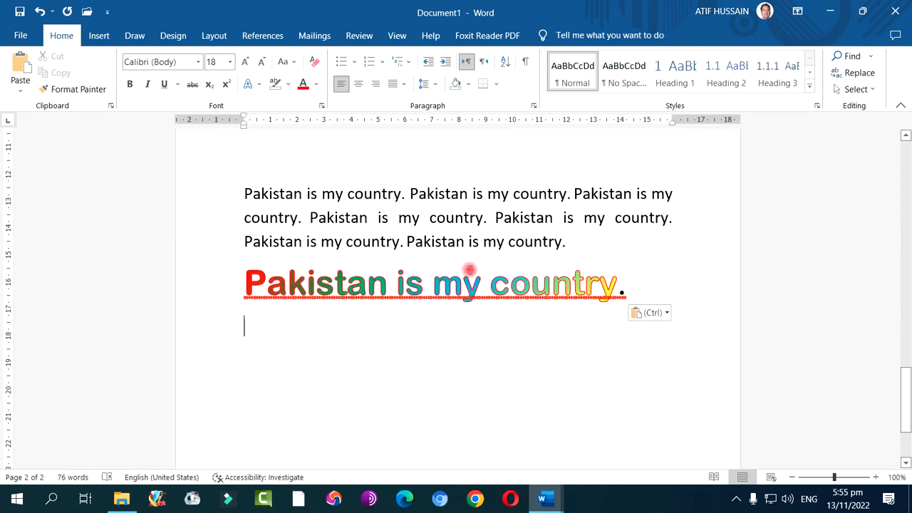
click(468, 63)
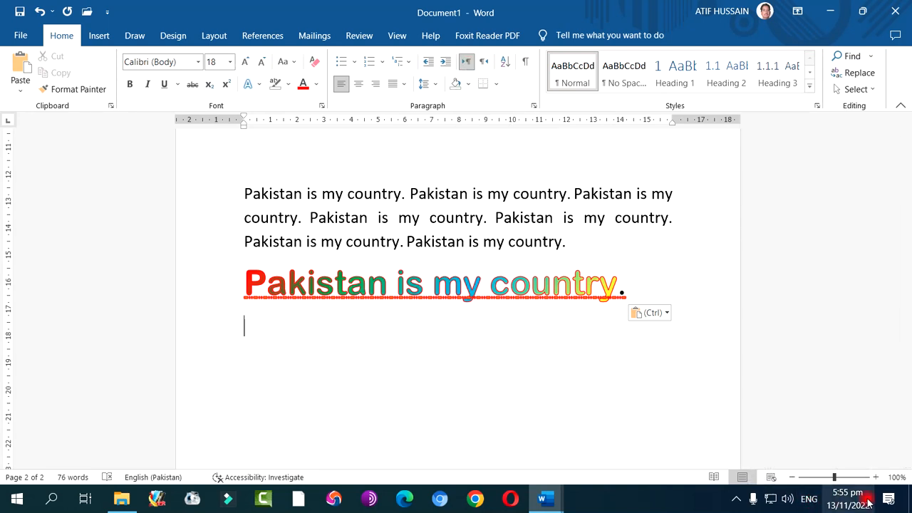
click(808, 497)
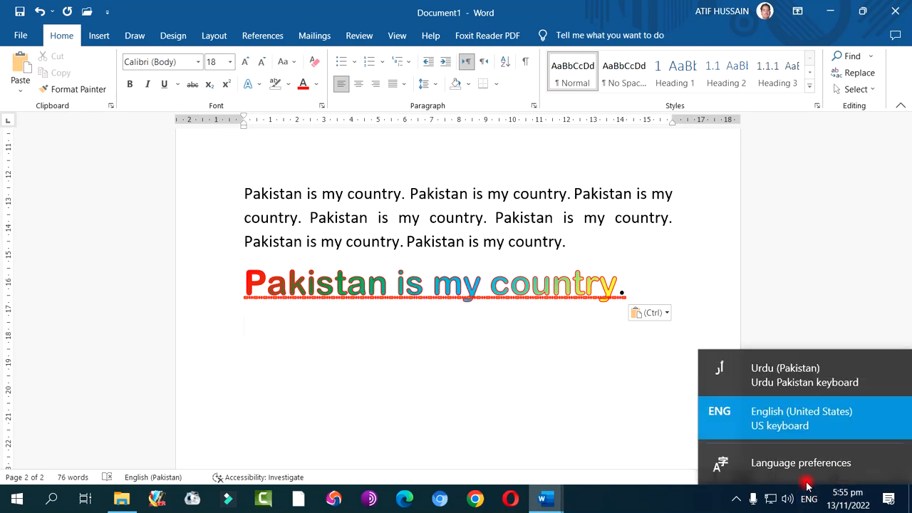
click(781, 374)
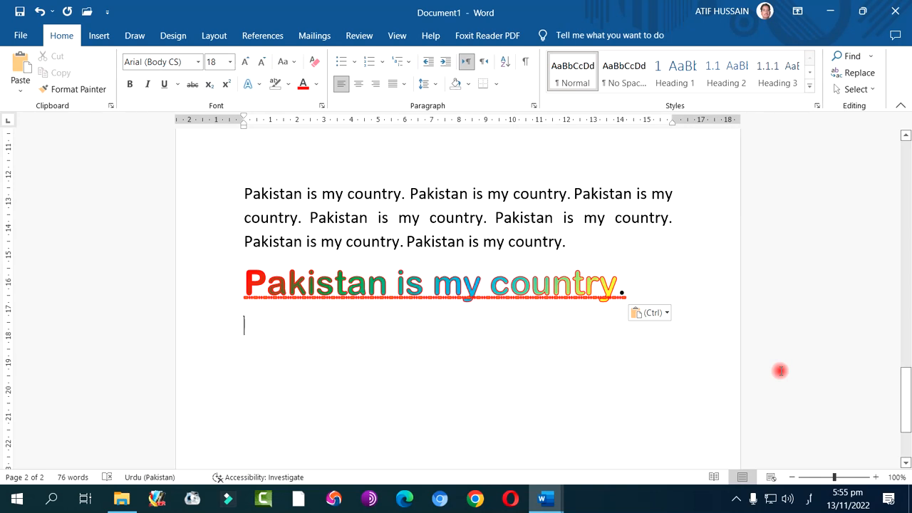
click(485, 65)
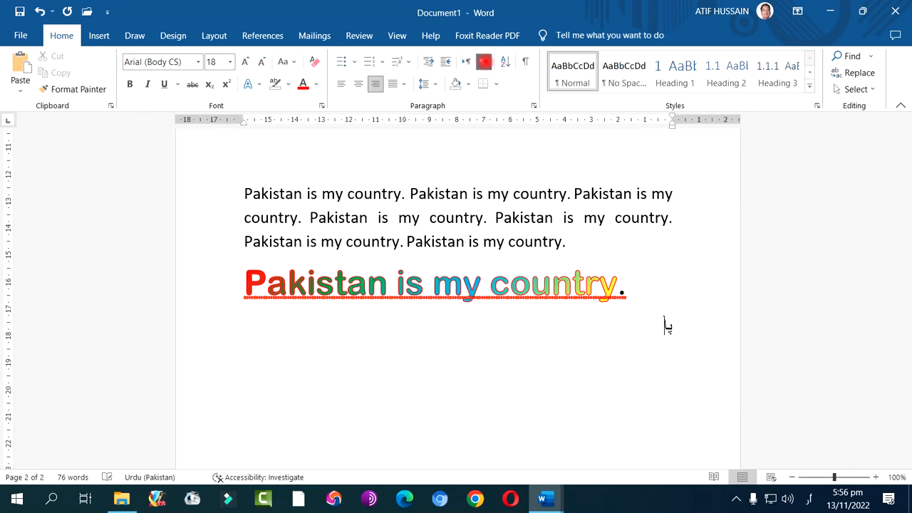
text(پاکستان میرا پیارا وطن ہے۔)
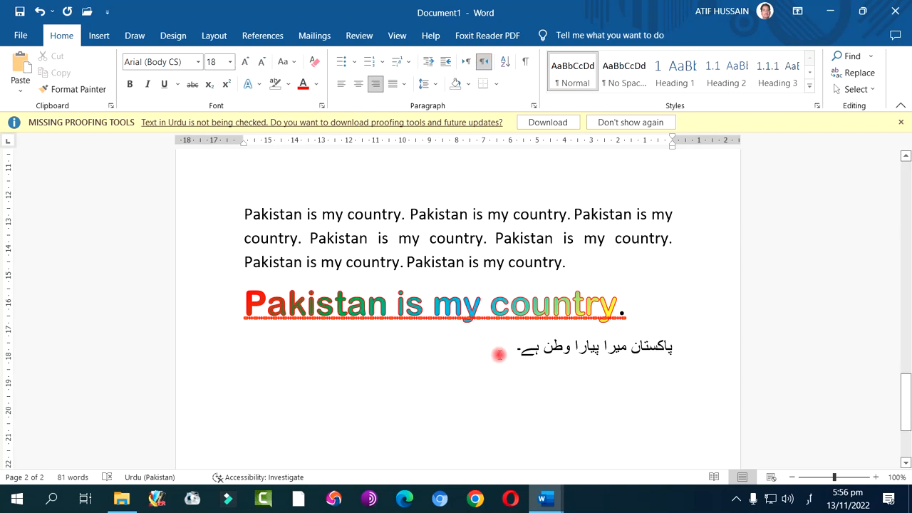
Step: Enlarge the Urdu sentence to 24 pt and give it the orange outlined text effect with a shadow
drag(507, 349, 664, 351)
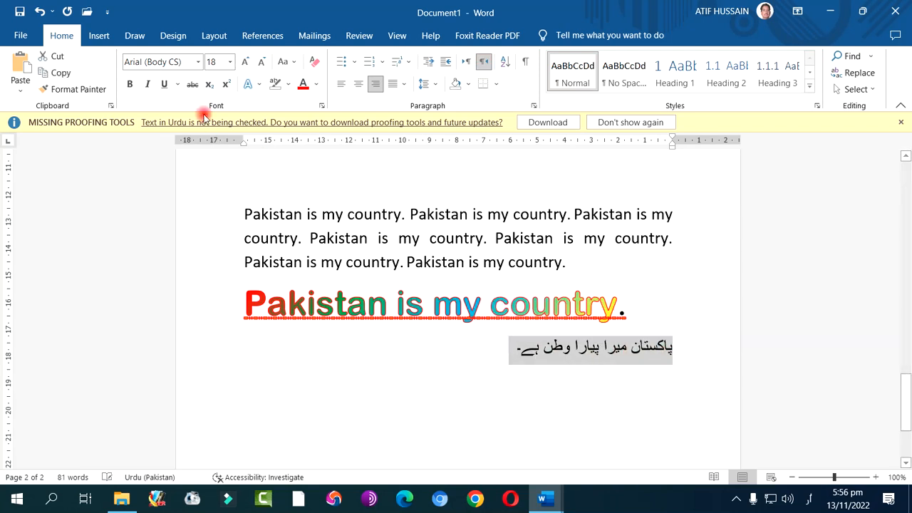
click(245, 62)
click(245, 62)
click(245, 62)
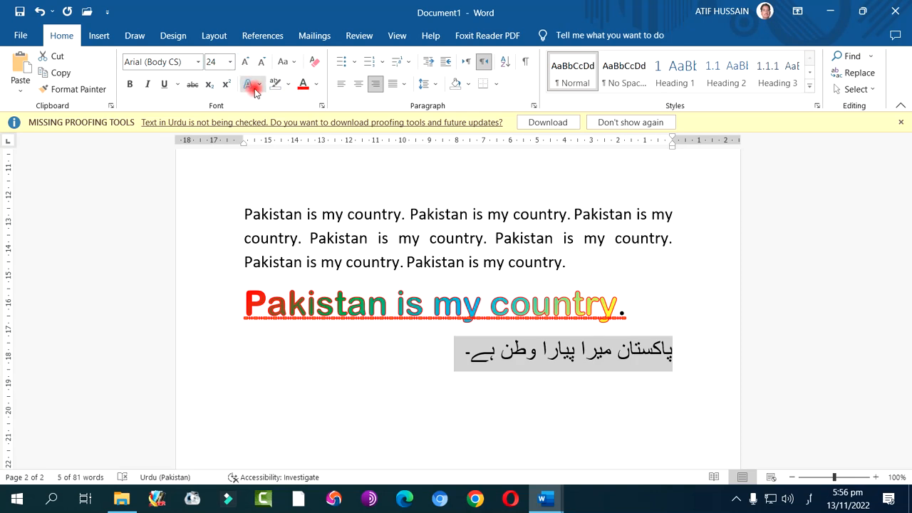
click(253, 88)
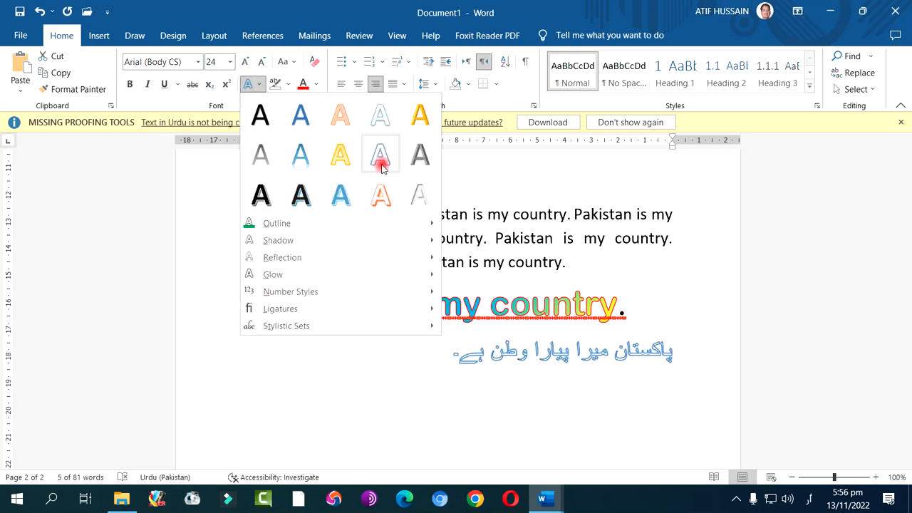
click(380, 205)
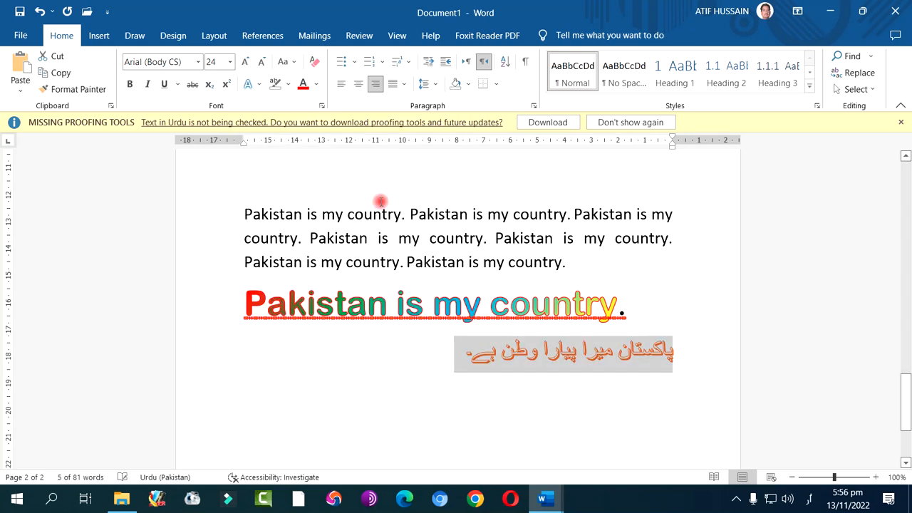
Step: Set the Urdu sentence's font to Alvi Nastaleeq and its font colour to red
click(198, 64)
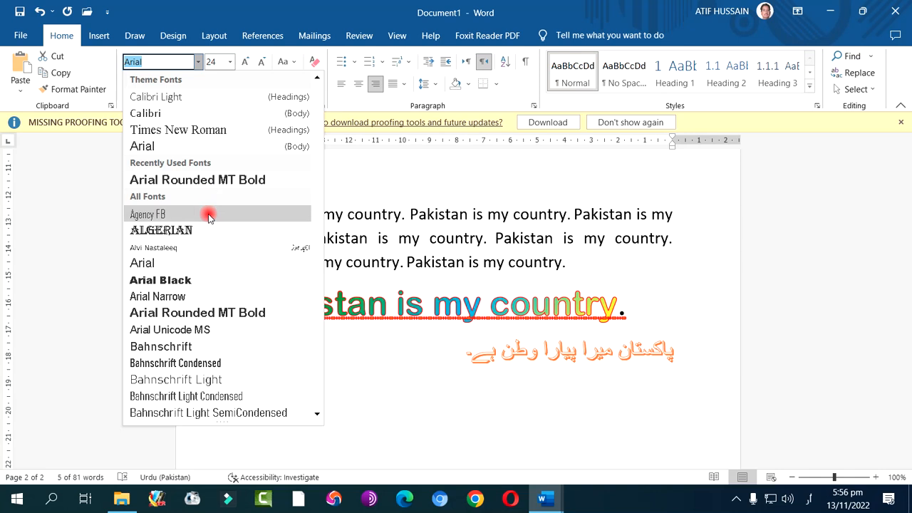
click(158, 249)
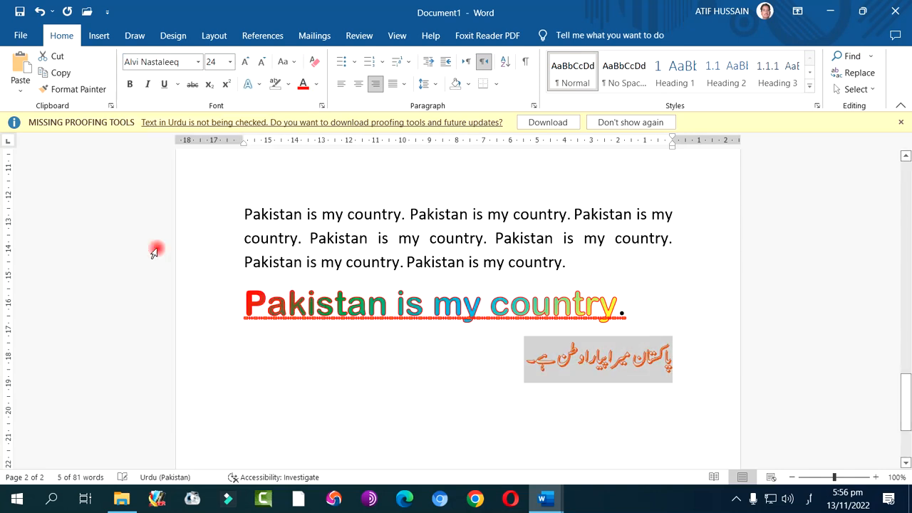
click(311, 88)
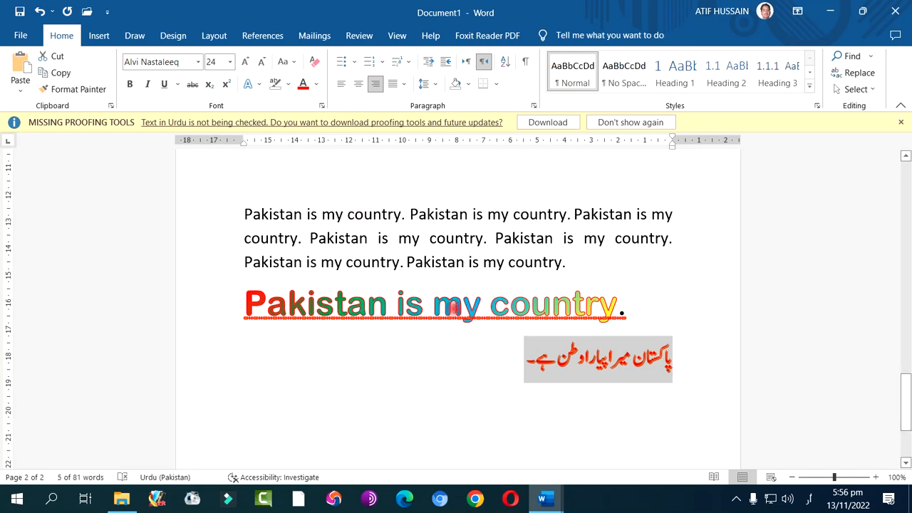
click(471, 388)
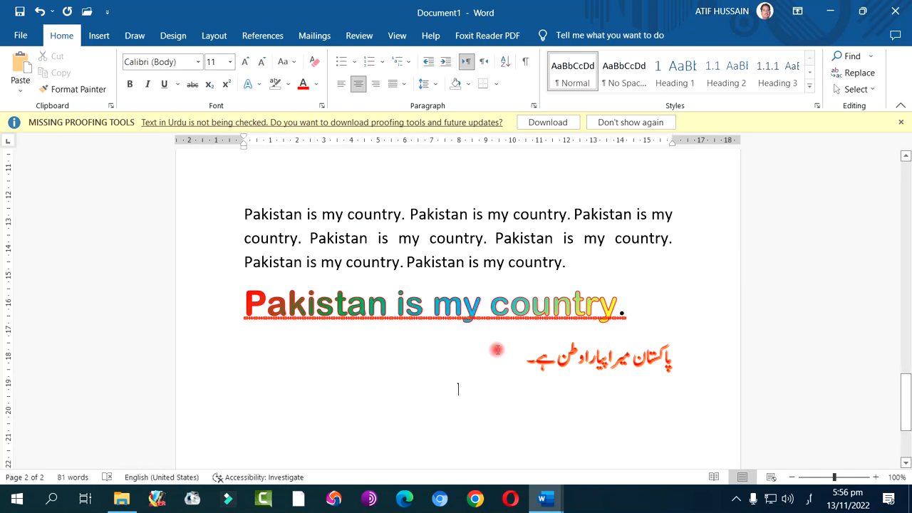
Step: Examine the shading and border options for the Urdu sentence and for the colourful English sentence without applying any
drag(525, 355, 670, 358)
click(489, 63)
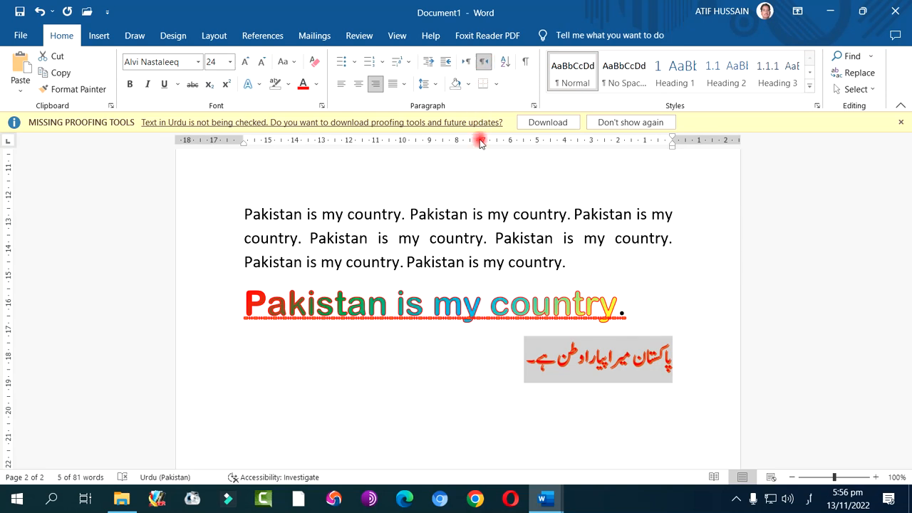
click(469, 84)
click(469, 84)
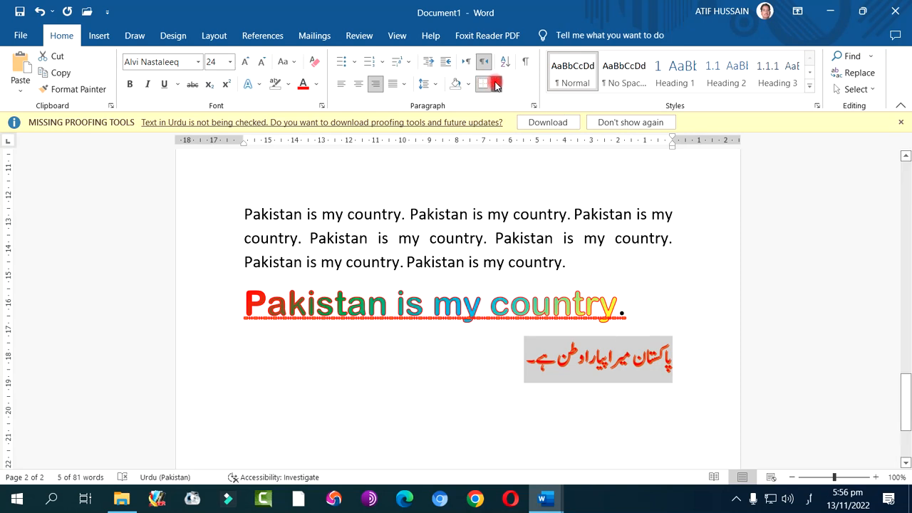
click(496, 84)
click(497, 84)
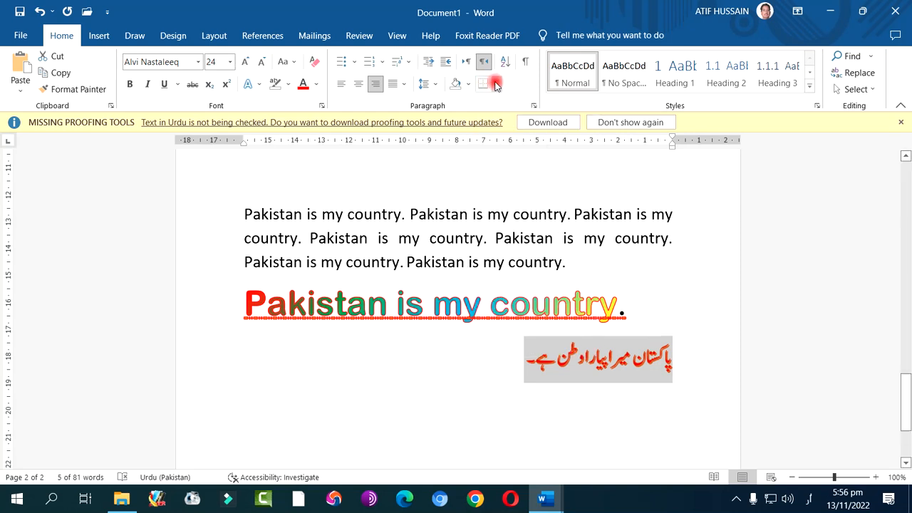
click(388, 238)
drag(241, 300, 582, 287)
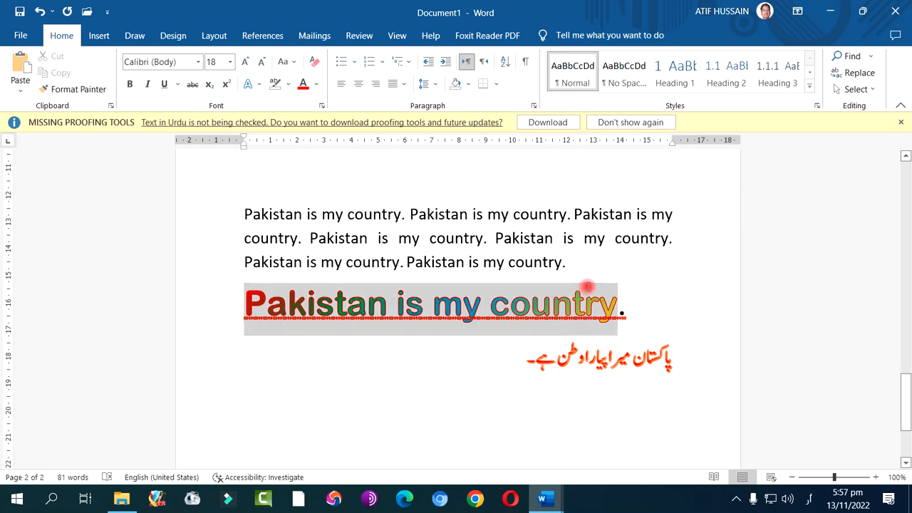
click(500, 84)
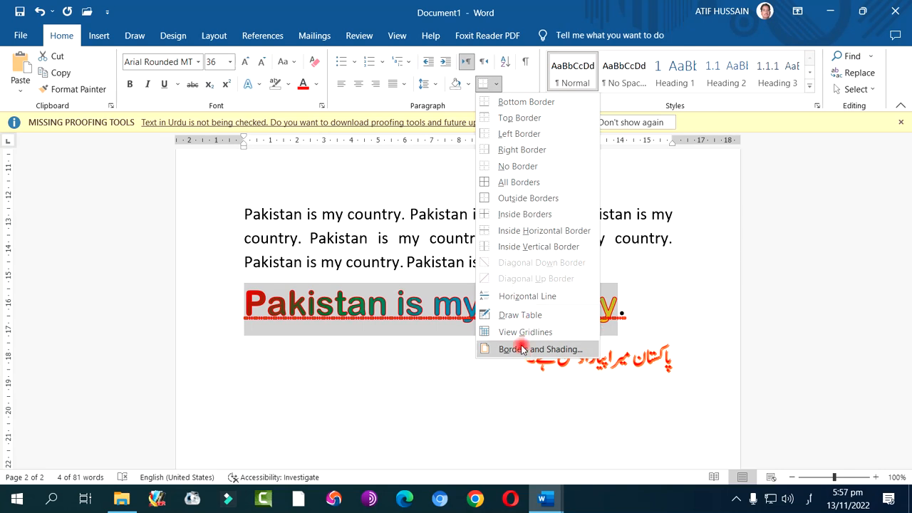
click(641, 228)
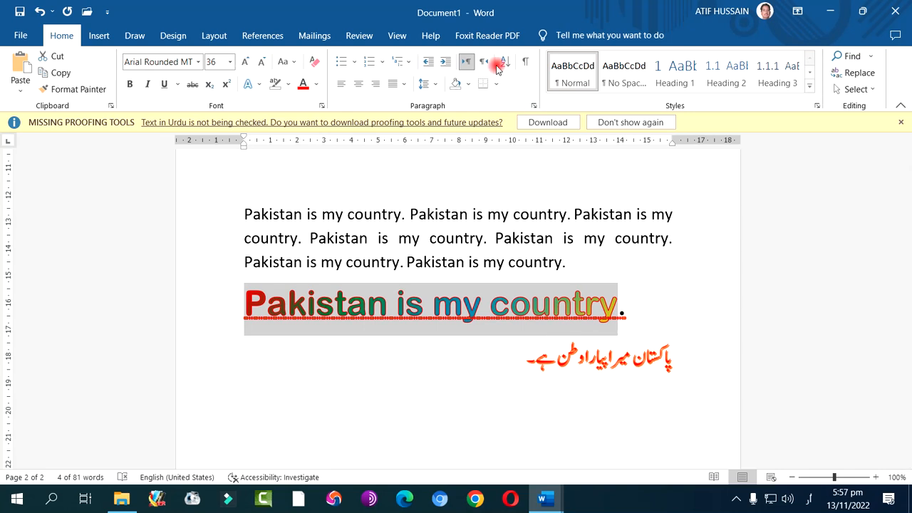
Step: Sort the list entries from Punjab to Kashmir, below the Provinces of Pakistan heading, by paragraphs as Text in ascending order
scroll(382, 217, up, 5)
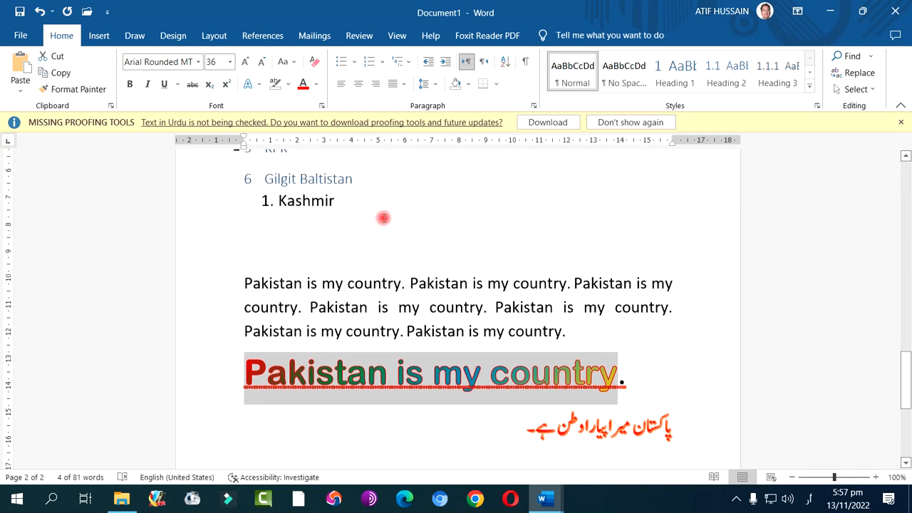
scroll(382, 218, up, 4)
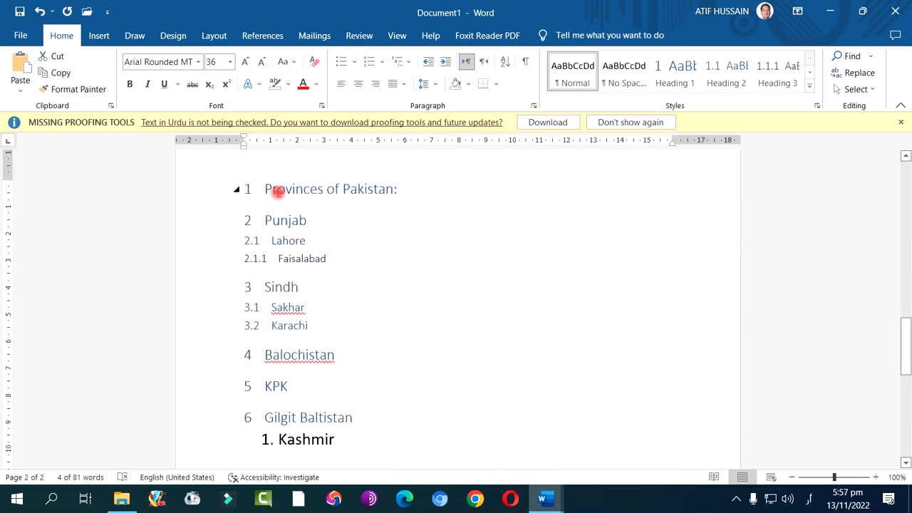
drag(263, 222, 349, 432)
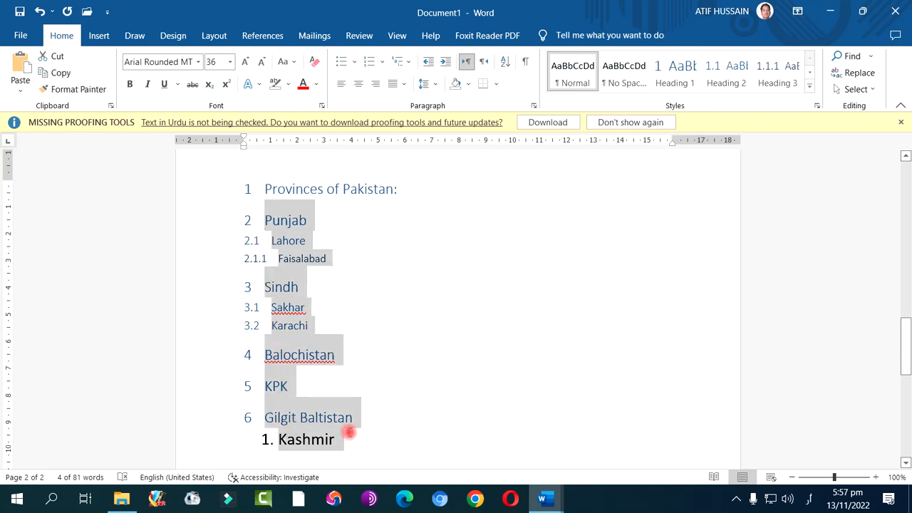
click(505, 65)
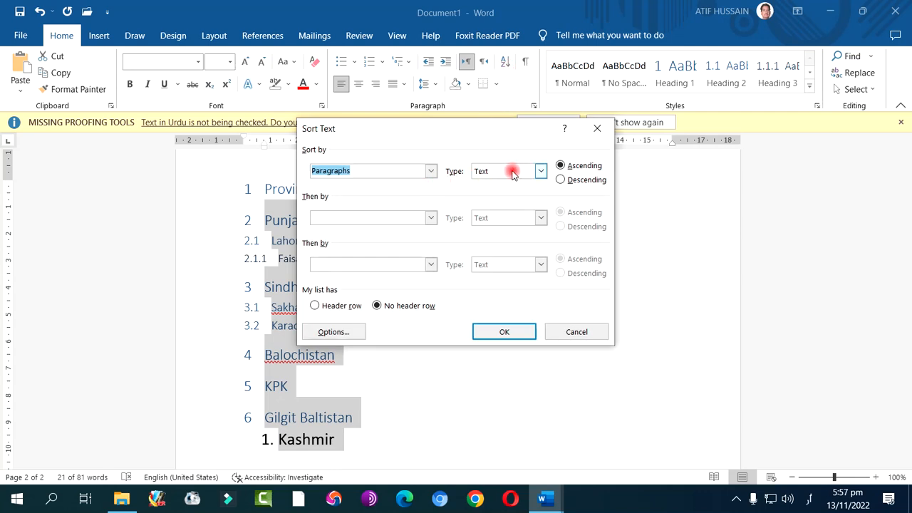
click(527, 173)
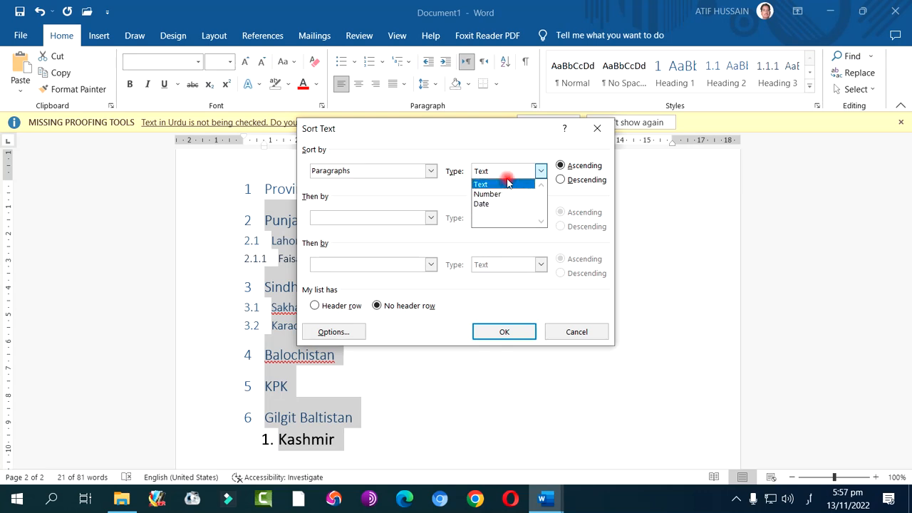
click(507, 182)
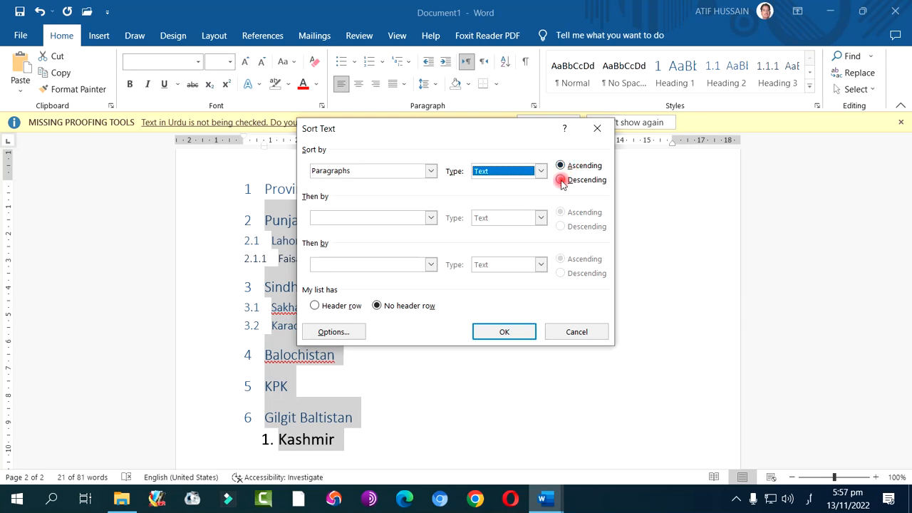
click(503, 332)
scroll(377, 285, up, 10)
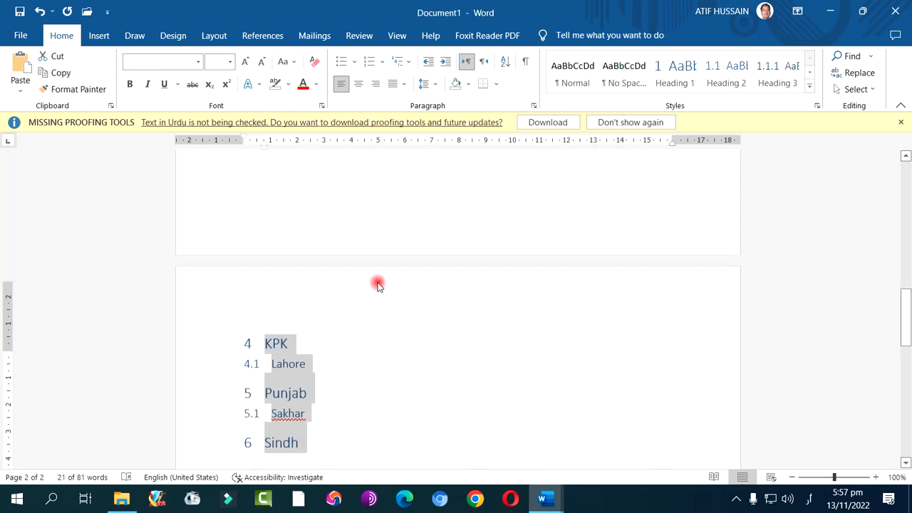
scroll(377, 285, up, 3)
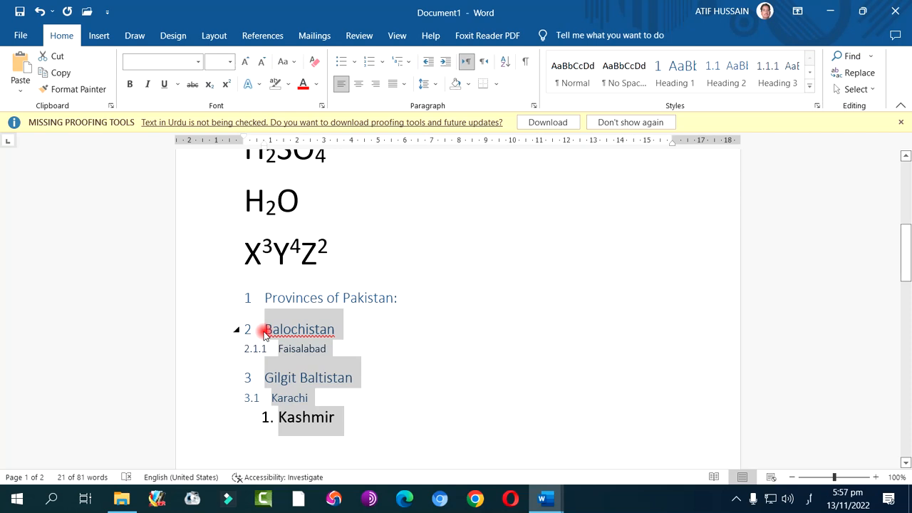
scroll(265, 335, down, 1)
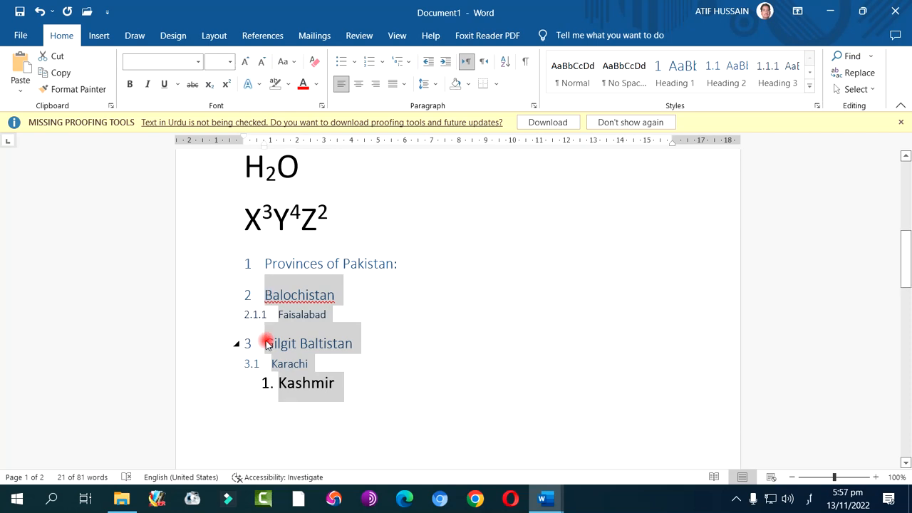
Step: Add Punjab, Sindh, KPK and Balochistan as separate left-aligned lines below the Urdu sentence, using the English keyboard language
scroll(267, 344, down, 3)
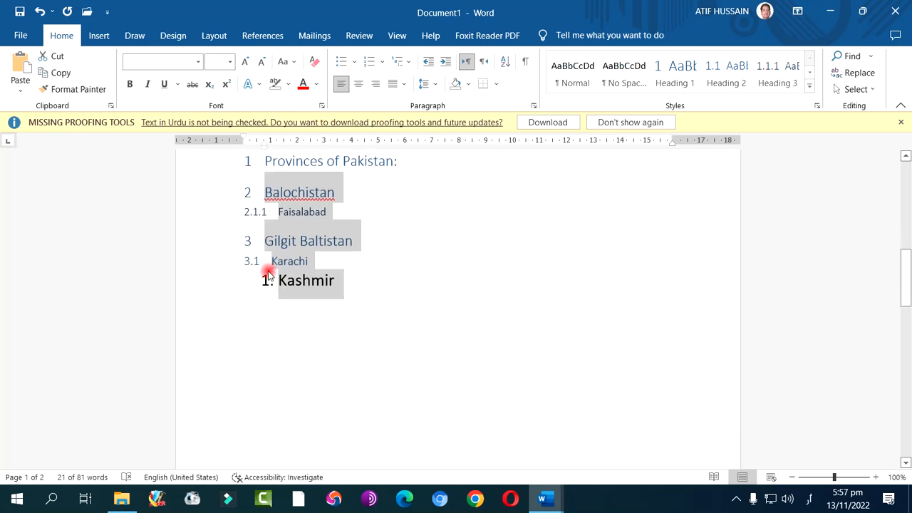
scroll(268, 265, down, 15)
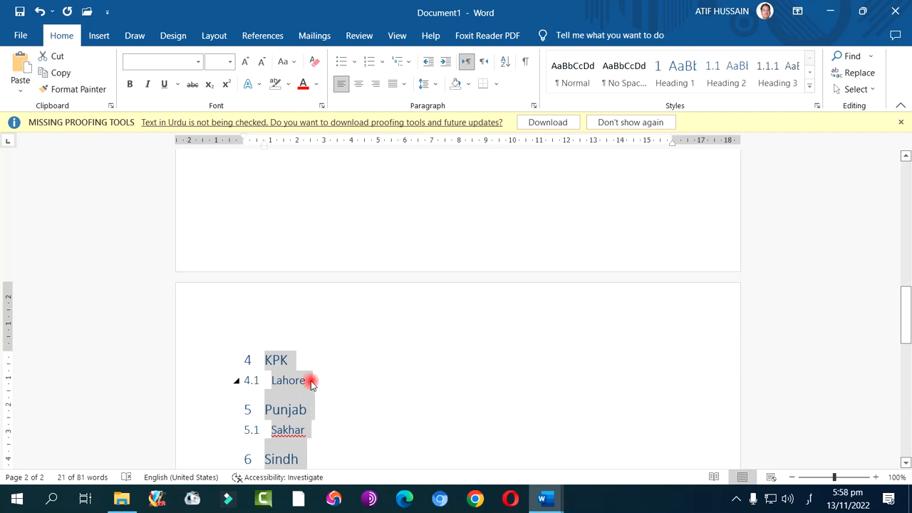
scroll(310, 380, down, 8)
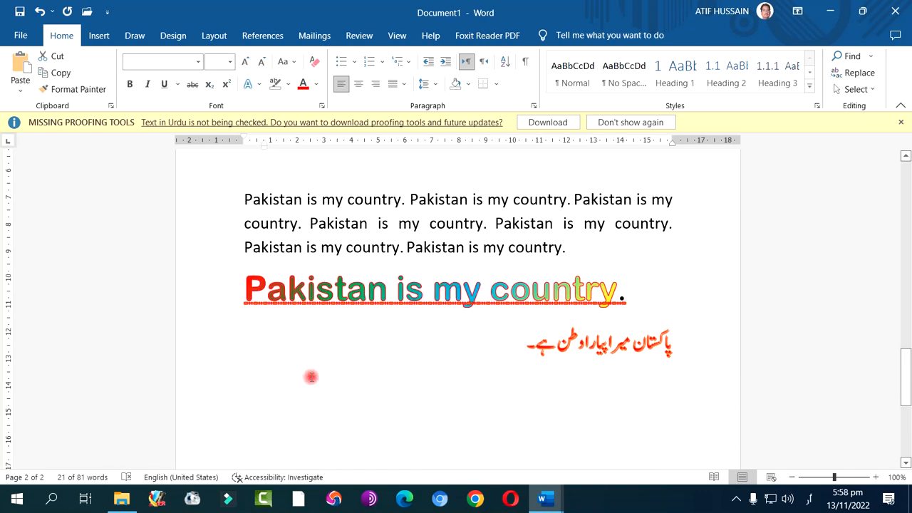
click(311, 377)
click(294, 420)
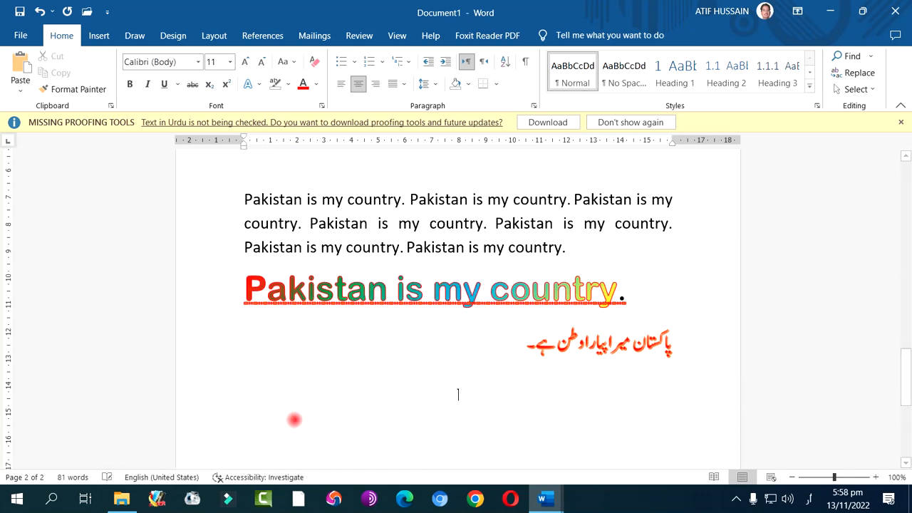
click(461, 63)
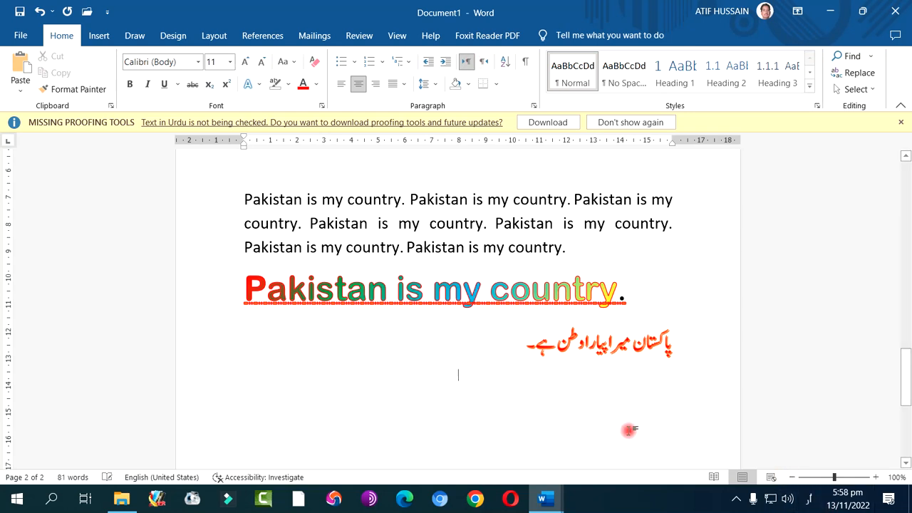
key(BackSpace)
key(BackSpace)
click(802, 503)
click(803, 419)
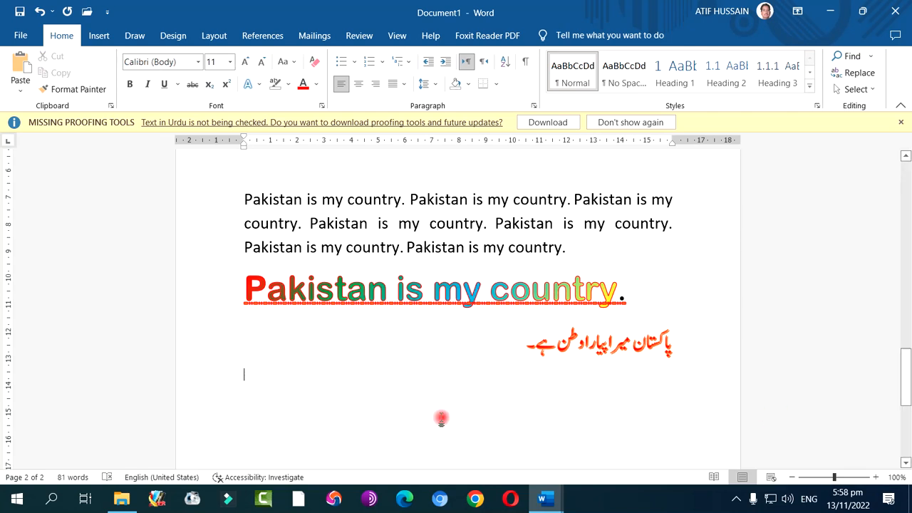
text(Punjab)
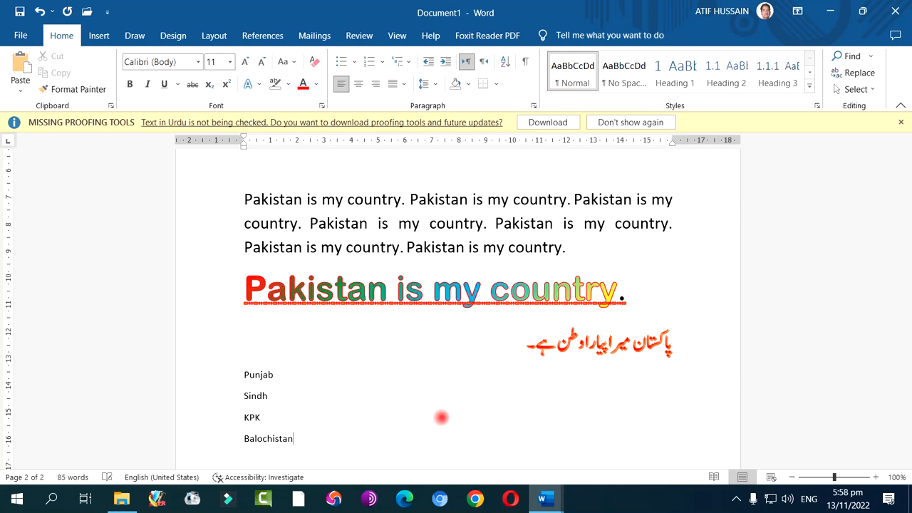
Step: Remove the space after each paragraph in the four province lines from Punjab to Balochistan below the Urdu sentence
scroll(287, 347, down, 3)
drag(246, 240, 300, 306)
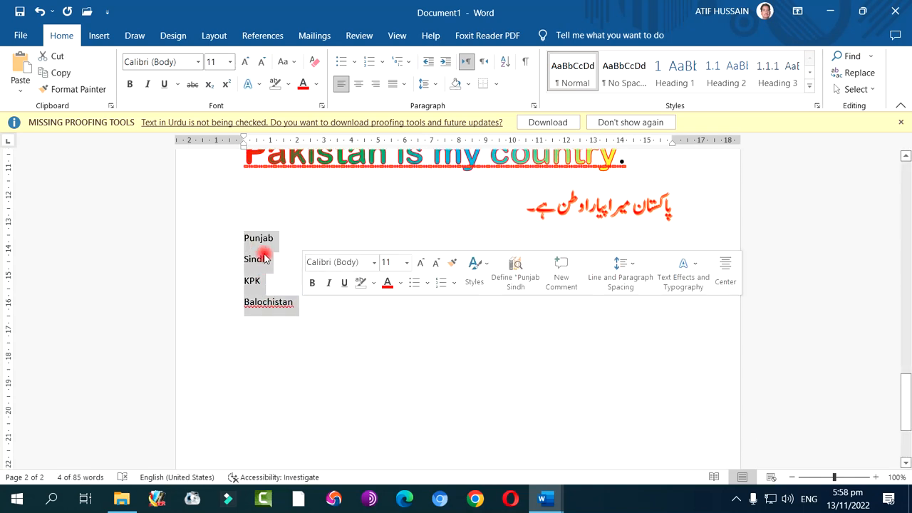
click(425, 84)
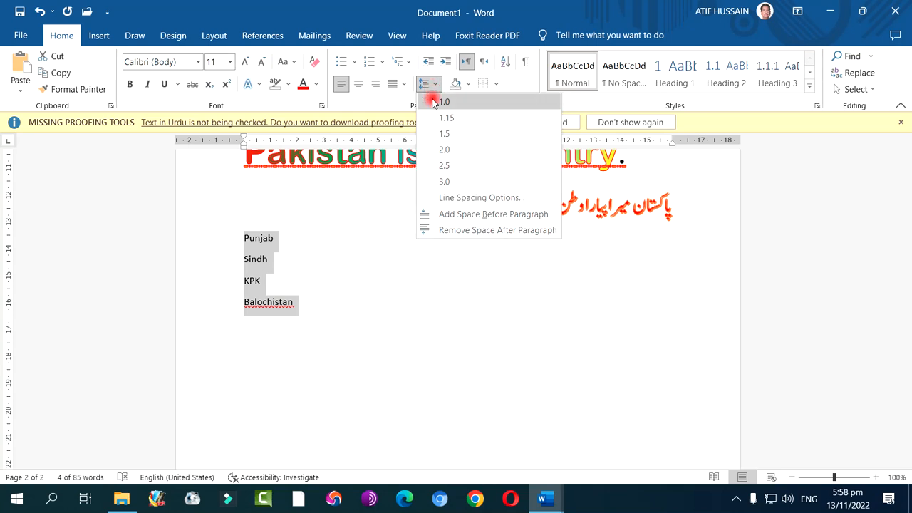
click(509, 236)
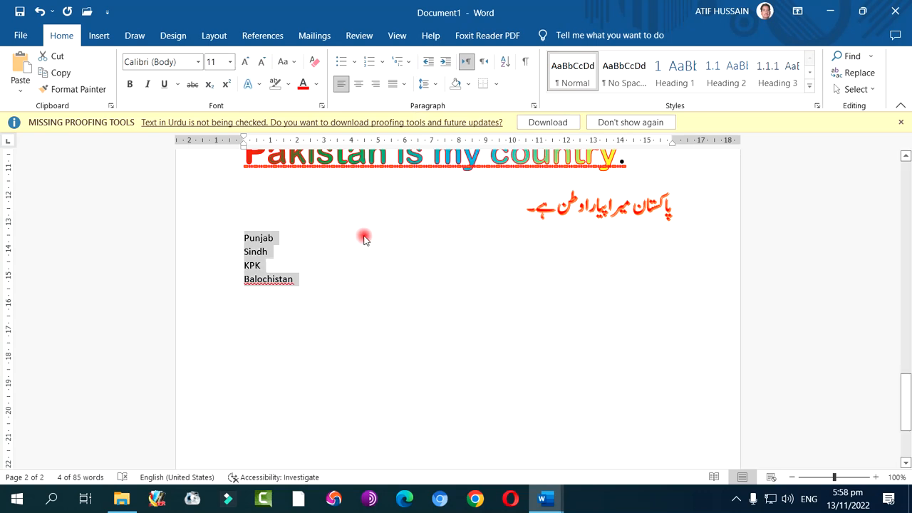
Step: Sort the four province lines by paragraphs as Text in ascending order, and re-sort them in descending order
click(505, 62)
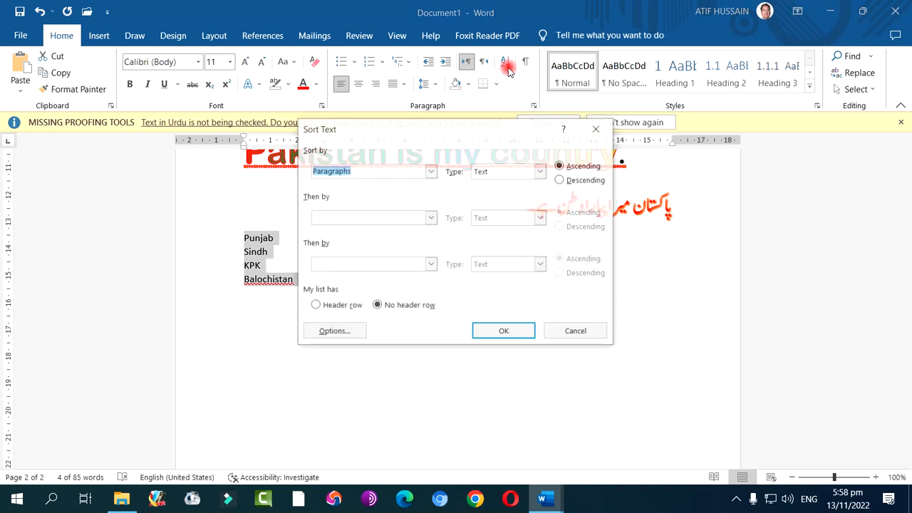
click(504, 331)
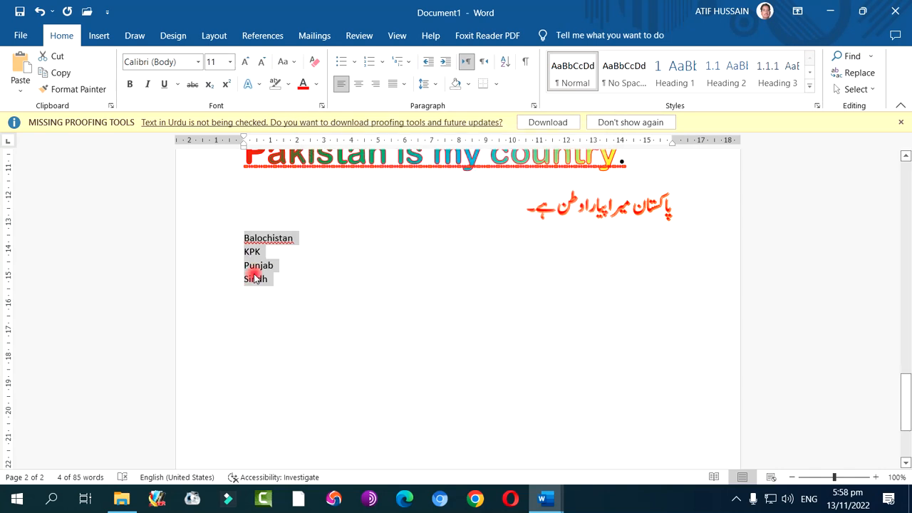
click(505, 62)
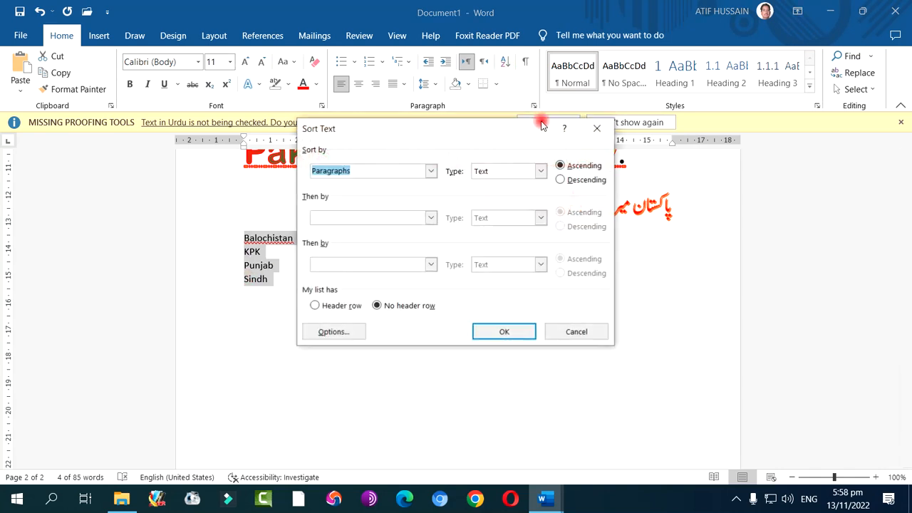
click(580, 186)
click(506, 332)
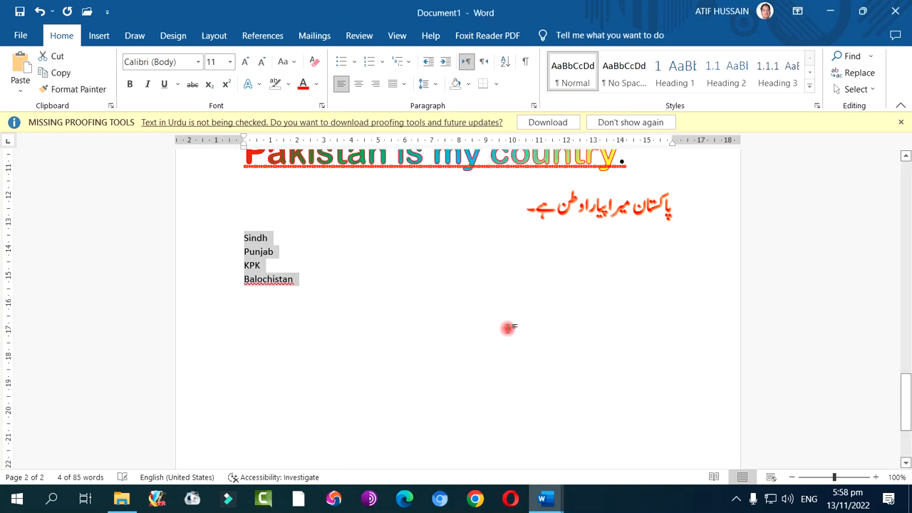
Step: Examine the sort type and order options for the four province lines without sorting them again
click(505, 62)
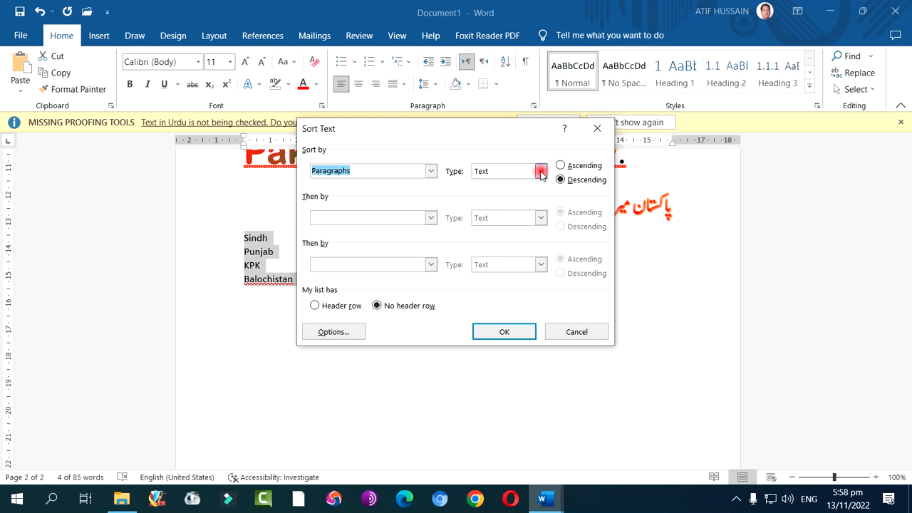
click(541, 171)
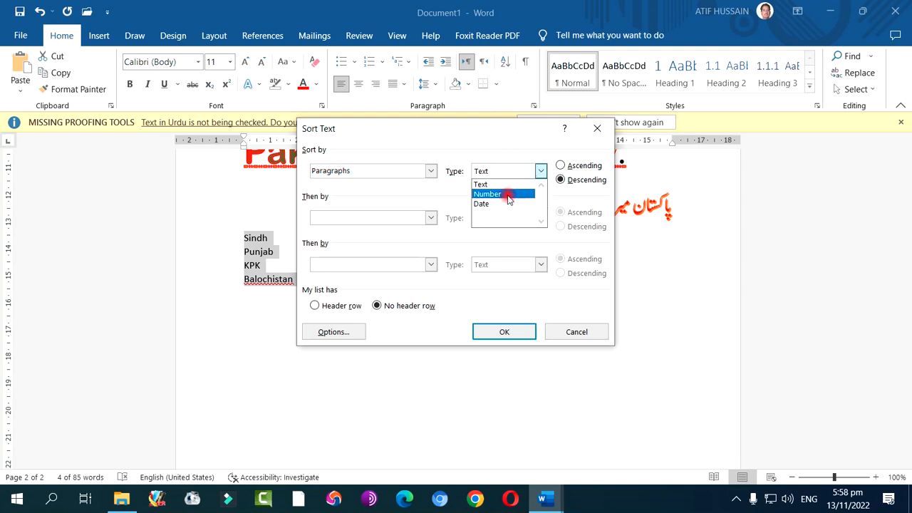
click(561, 166)
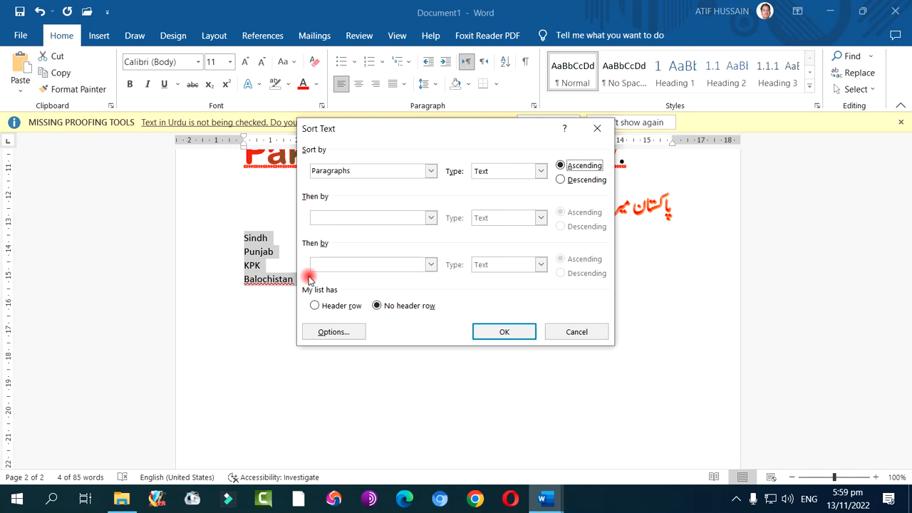
click(575, 332)
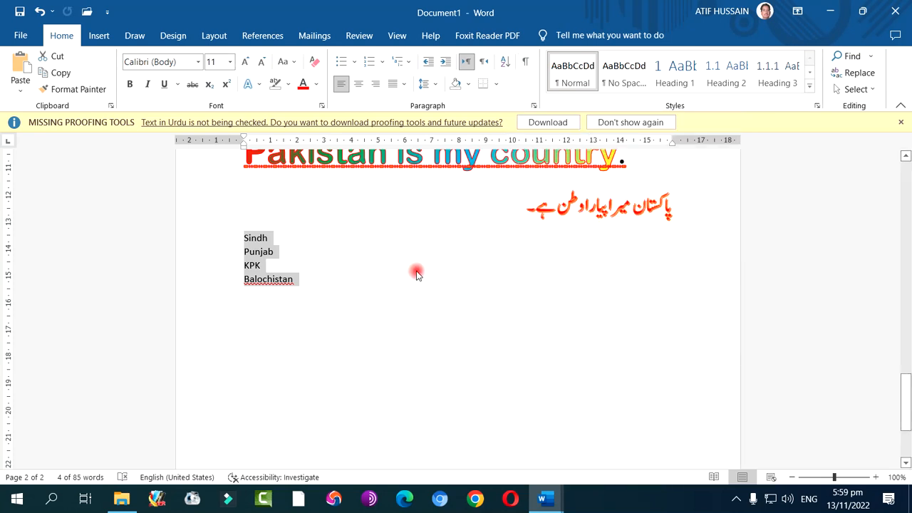
Step: Show the formatting marks, examine the paragraph, space and tab marks through the document, and hide them again
scroll(415, 269, up, 4)
scroll(417, 270, up, 2)
scroll(417, 270, down, 2)
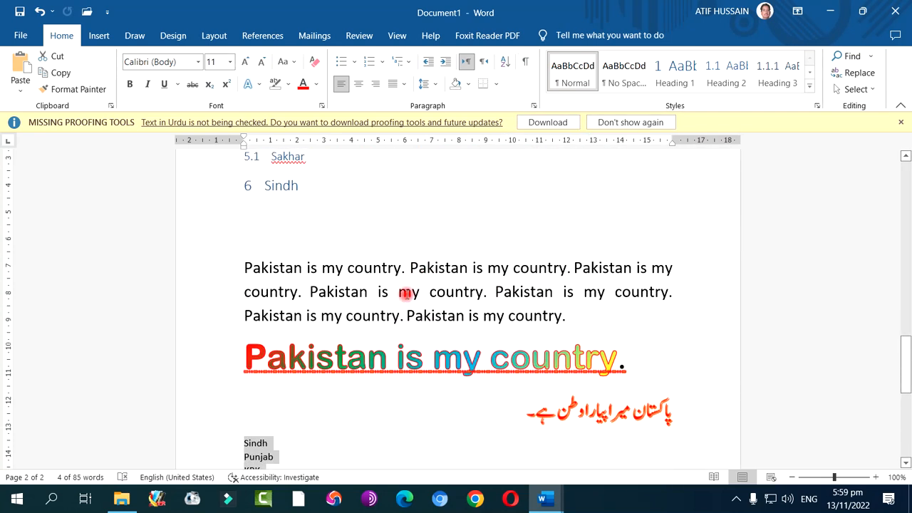
click(400, 295)
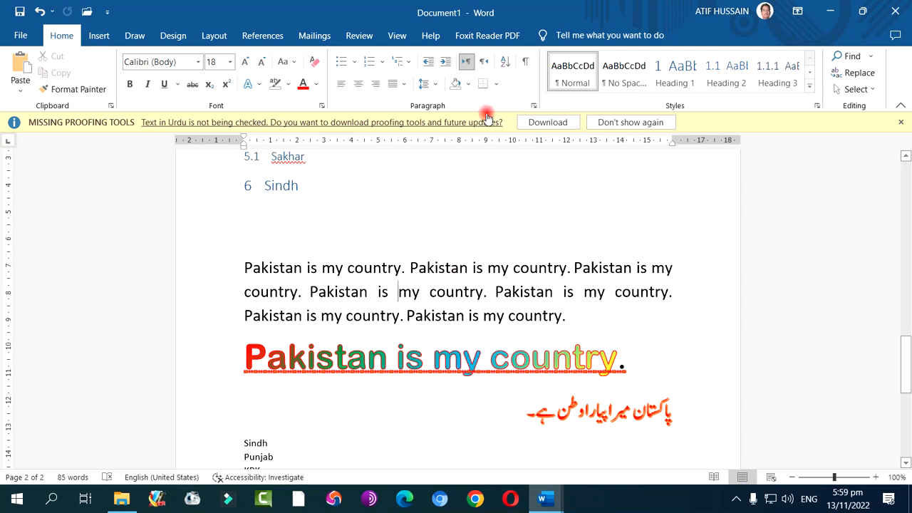
click(525, 66)
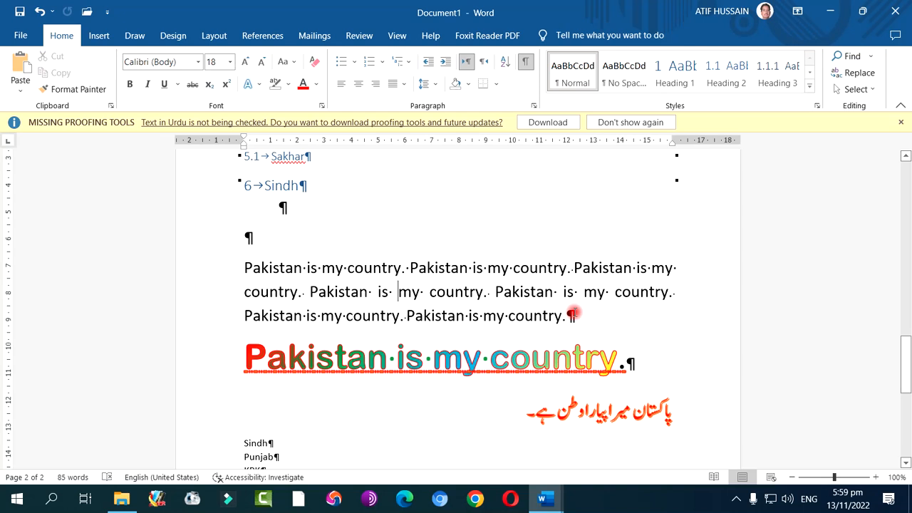
scroll(572, 314, up, 4)
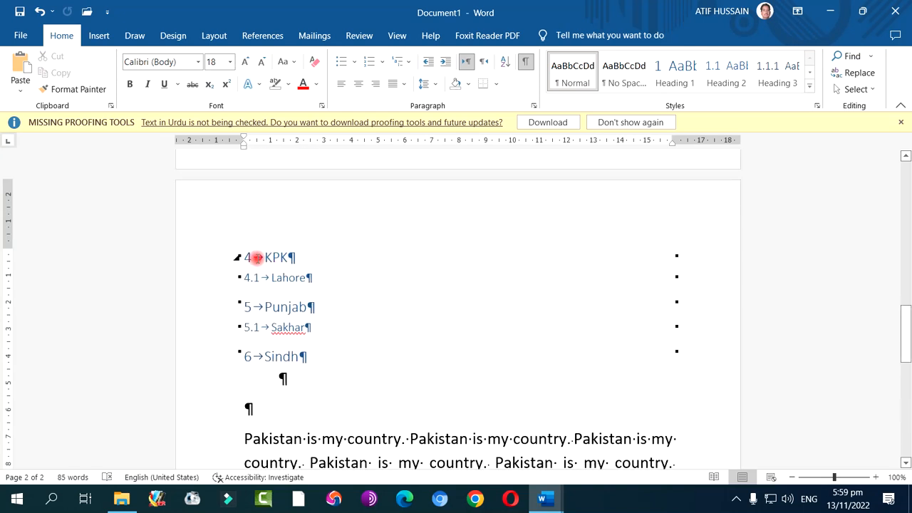
scroll(433, 300, up, 16)
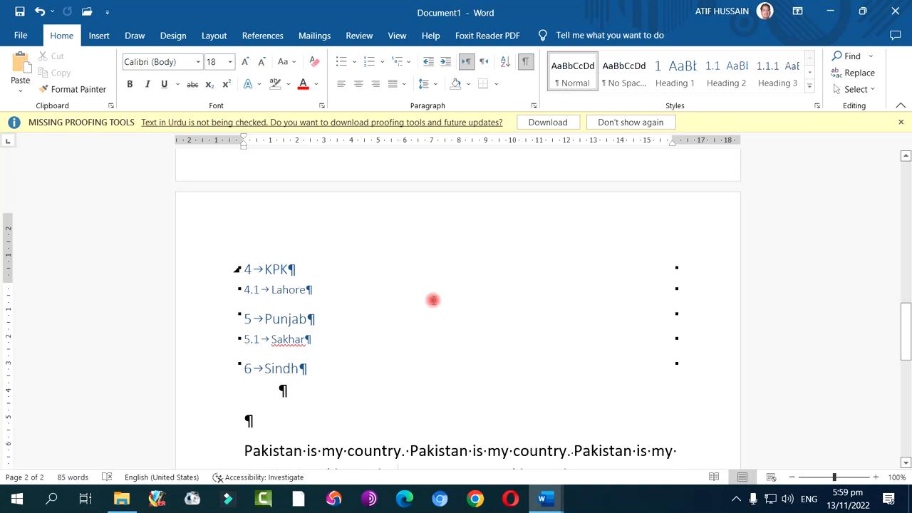
scroll(436, 300, up, 3)
scroll(435, 300, down, 2)
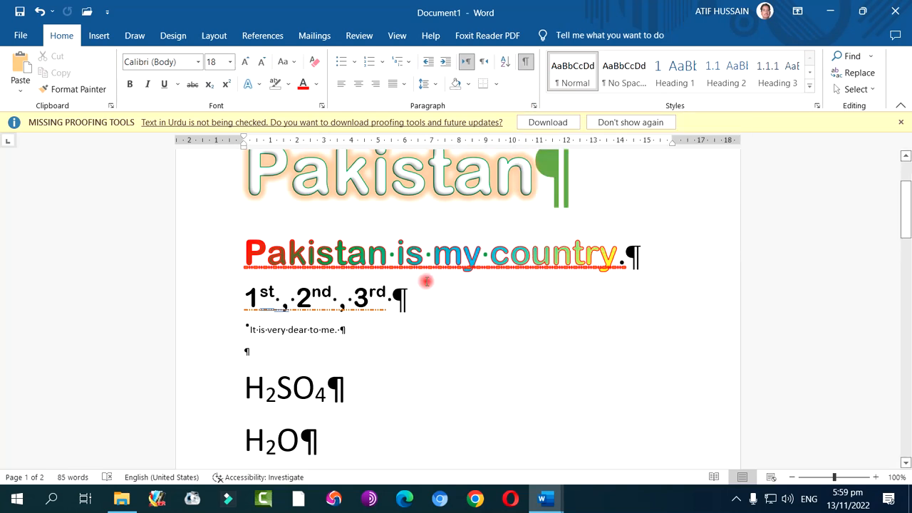
click(527, 65)
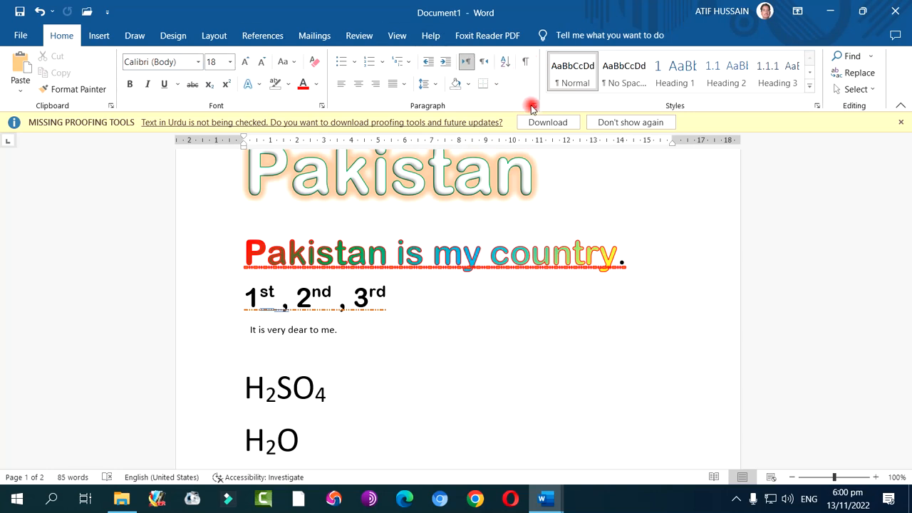
Step: Dismiss the Missing Proofing Tools notification about Urdu text
scroll(470, 333, up, 1)
scroll(471, 333, up, 1)
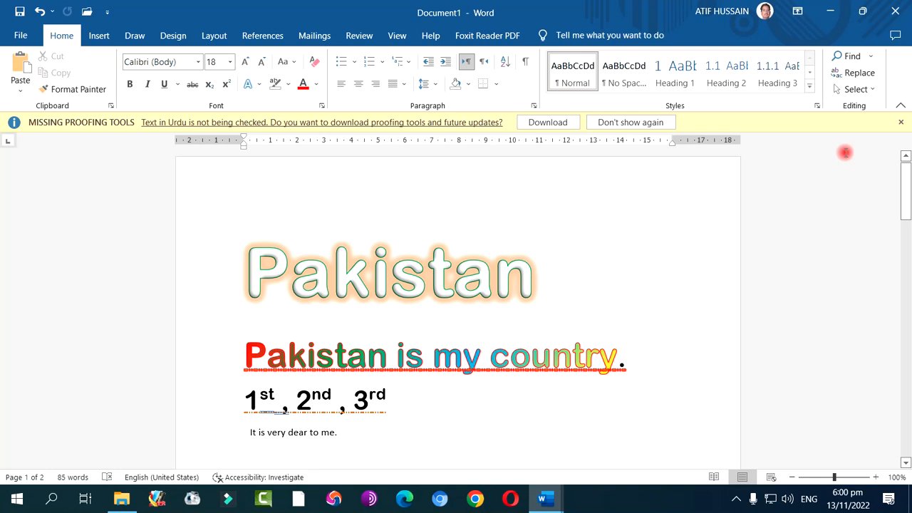
click(901, 122)
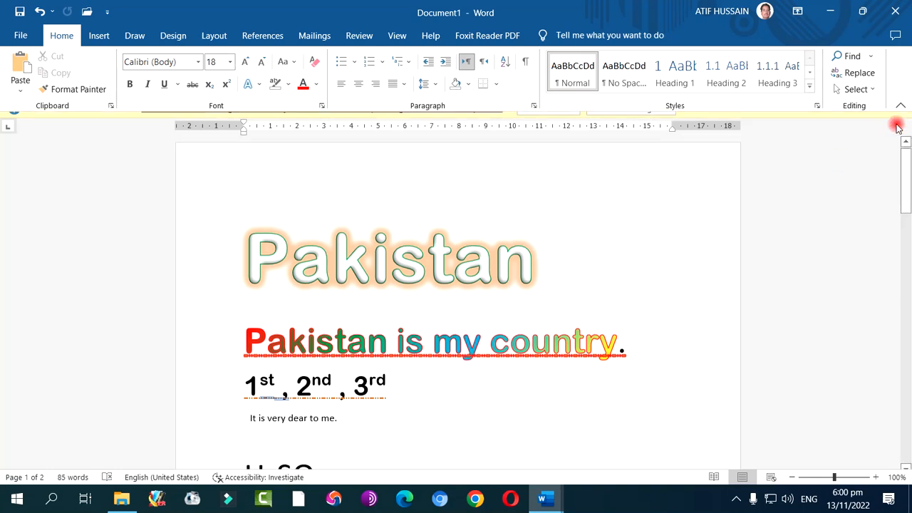
scroll(506, 275, down, 3)
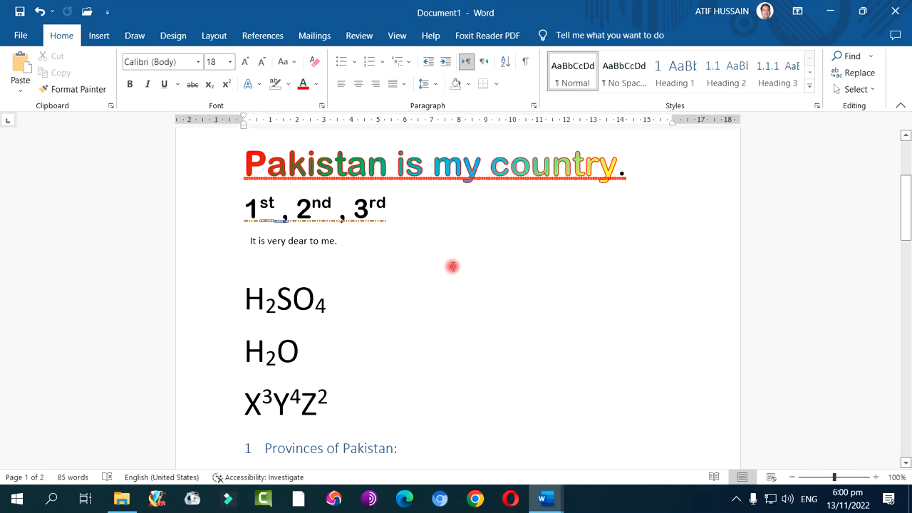
scroll(453, 266, down, 5)
scroll(452, 266, up, 4)
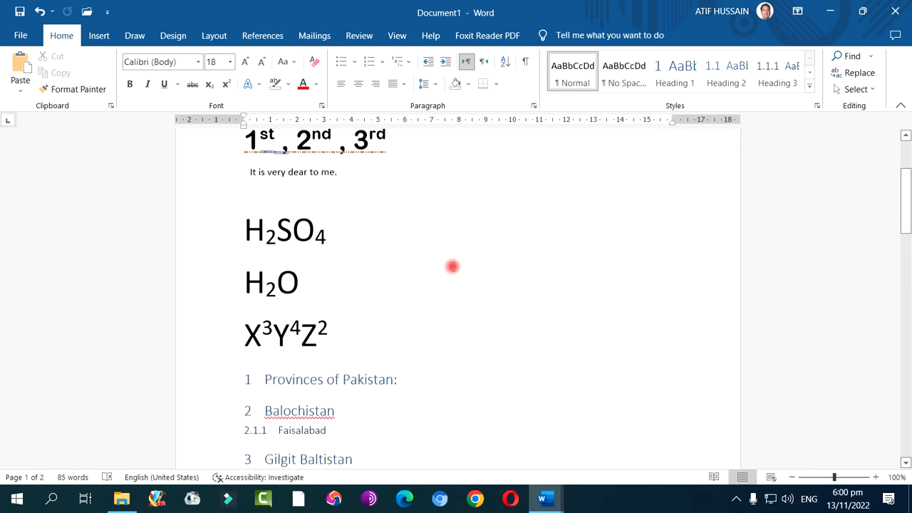
scroll(452, 267, up, 5)
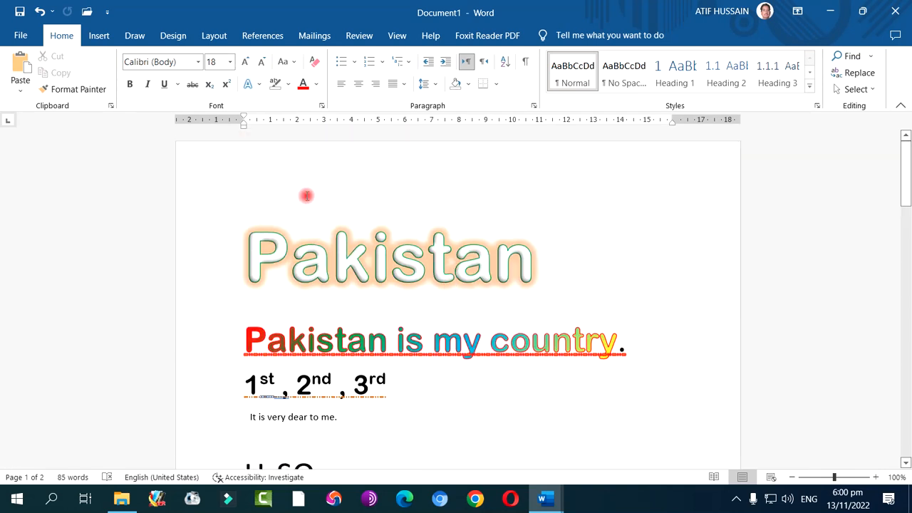
Step: Examine the locations offered for saving the document, including the full Save As page, and return without saving
click(20, 12)
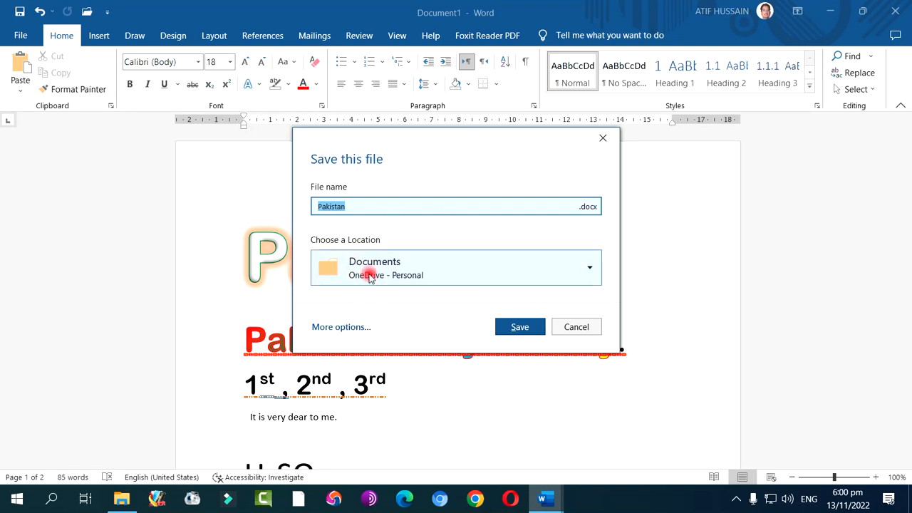
click(438, 277)
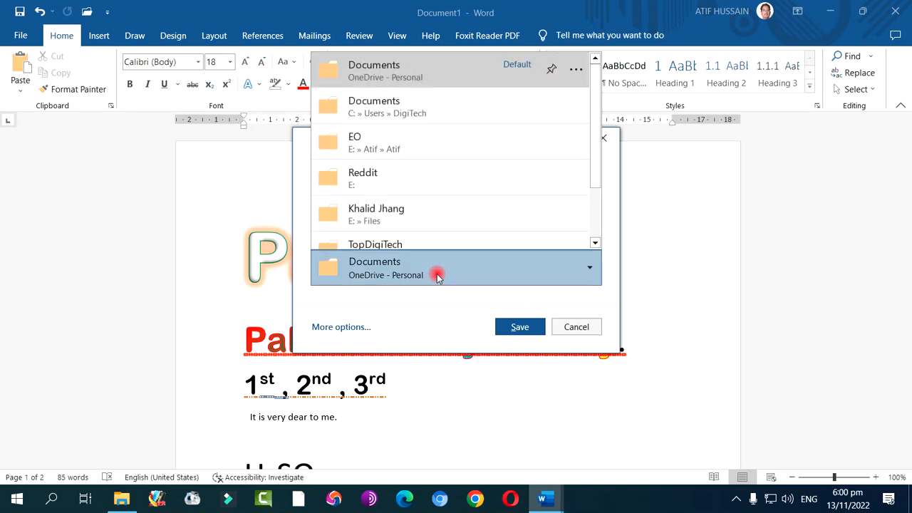
click(437, 277)
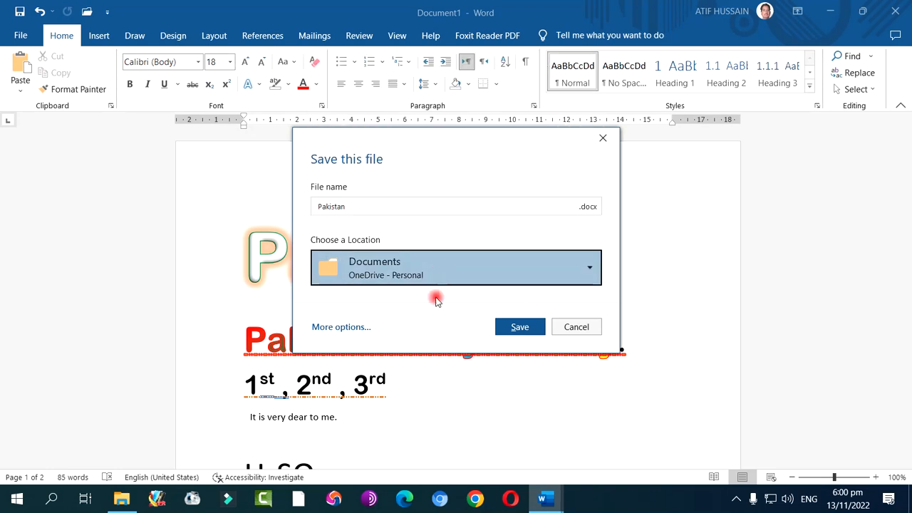
click(346, 326)
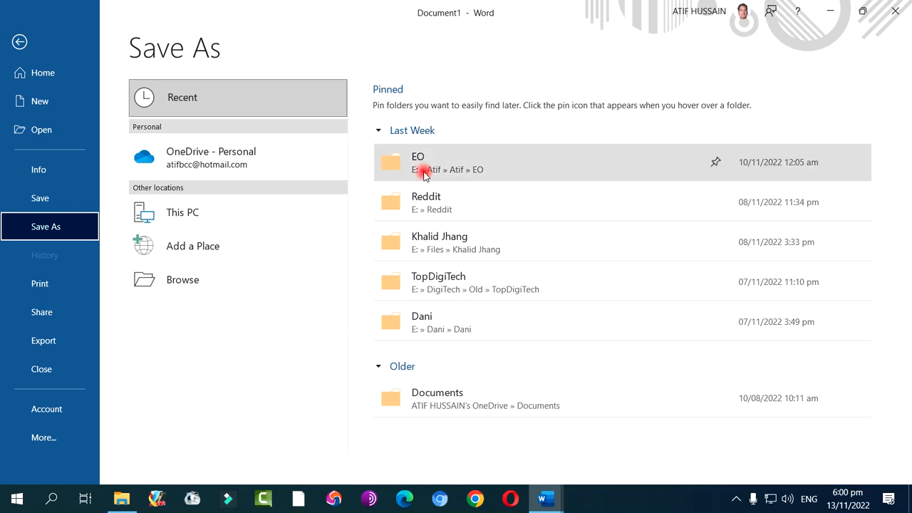
click(20, 42)
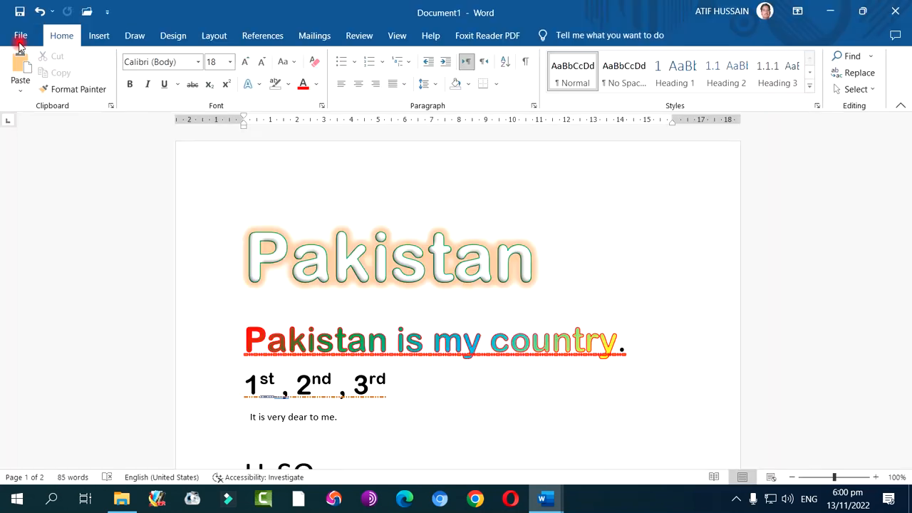
Step: Save the document in the Documents folder as a Word Document named Pakistan
click(20, 36)
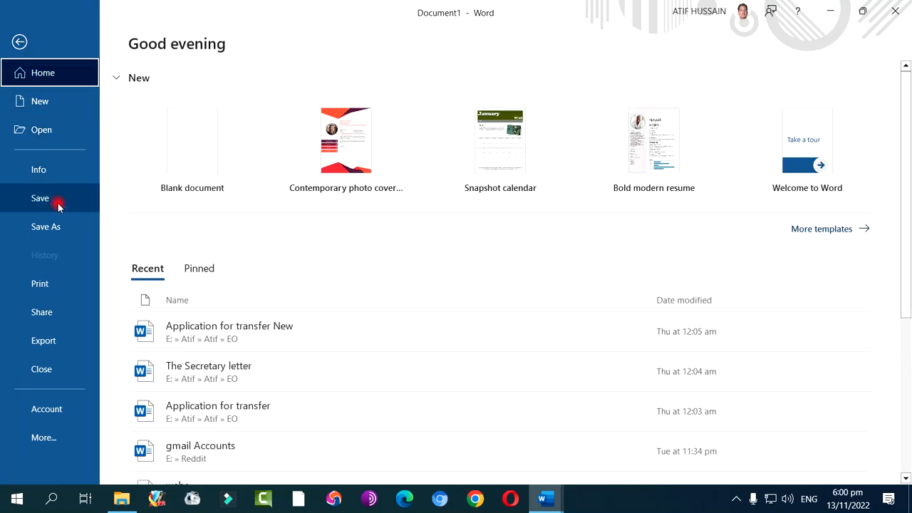
click(53, 229)
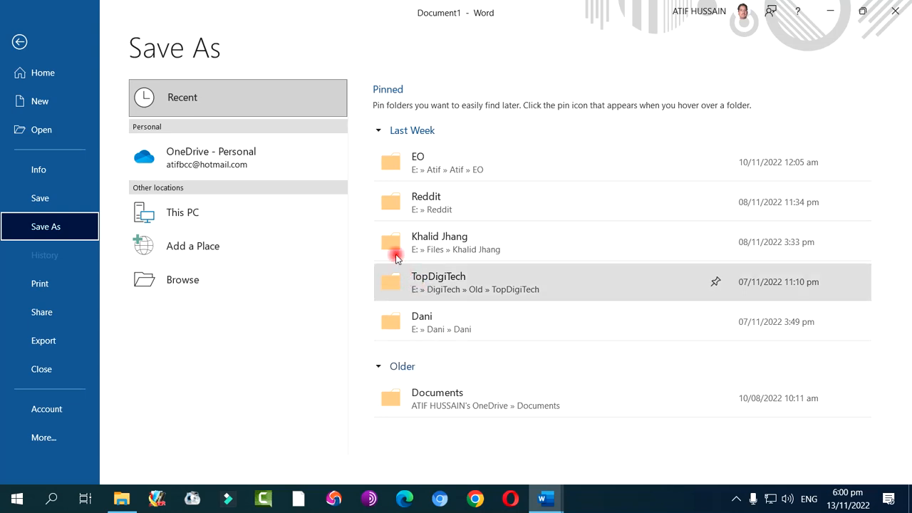
click(196, 292)
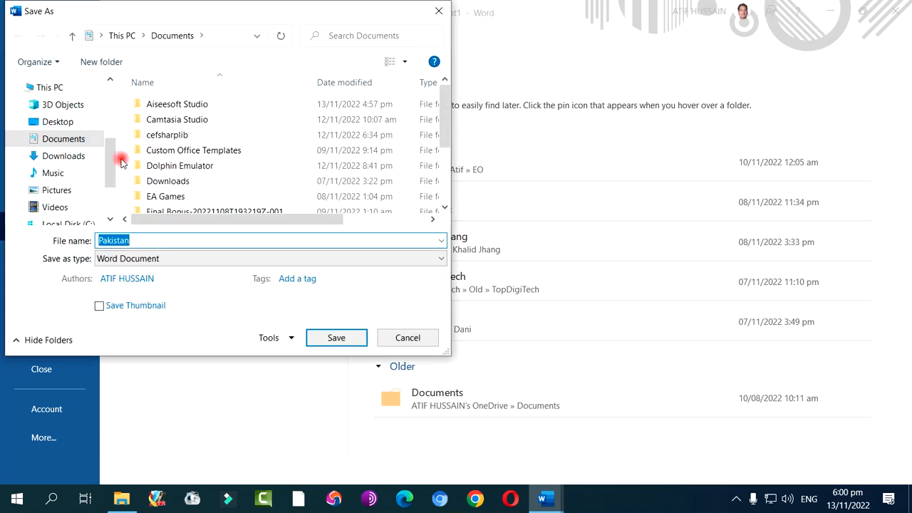
mouse_move(112, 150)
mouse_down()
mouse_move(110, 183)
mouse_move(109, 156)
mouse_up()
click(317, 336)
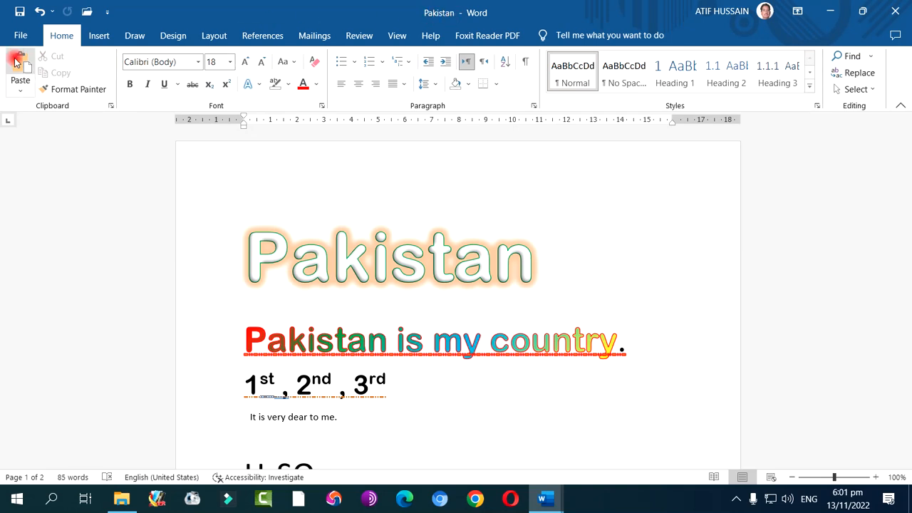
Step: Save a PDF copy named Pakistan in the Documents folder, with Standard optimization and the file opening after publishing
click(20, 35)
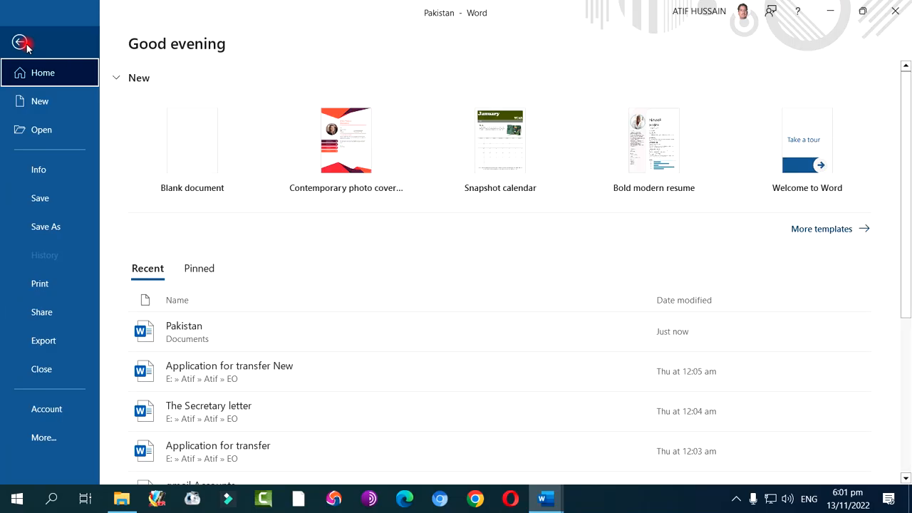
click(53, 226)
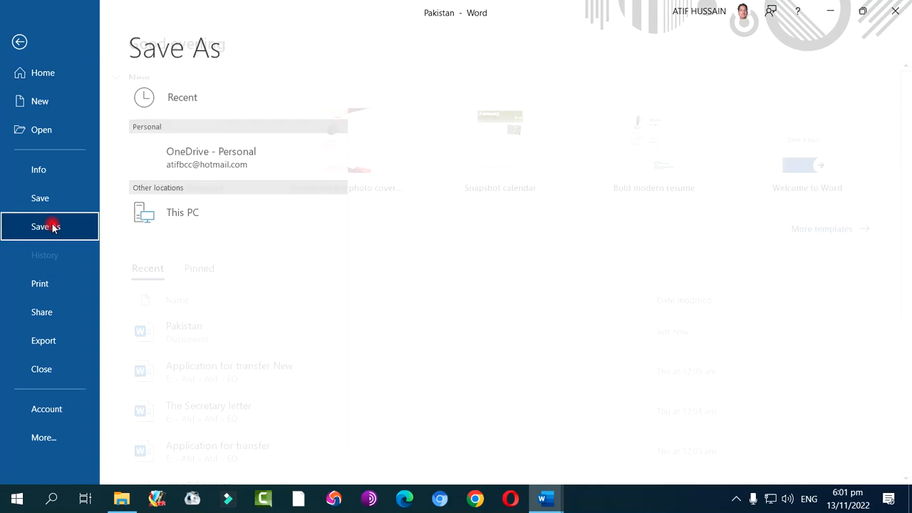
click(198, 280)
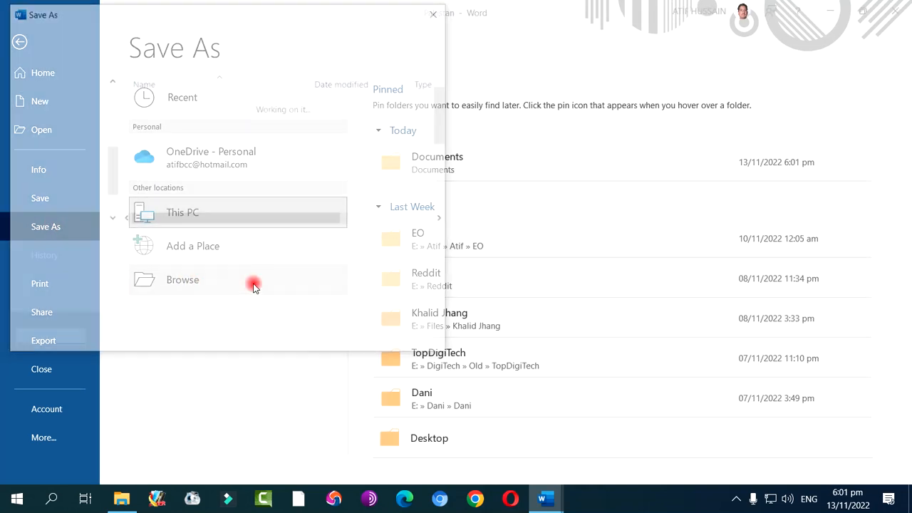
click(155, 259)
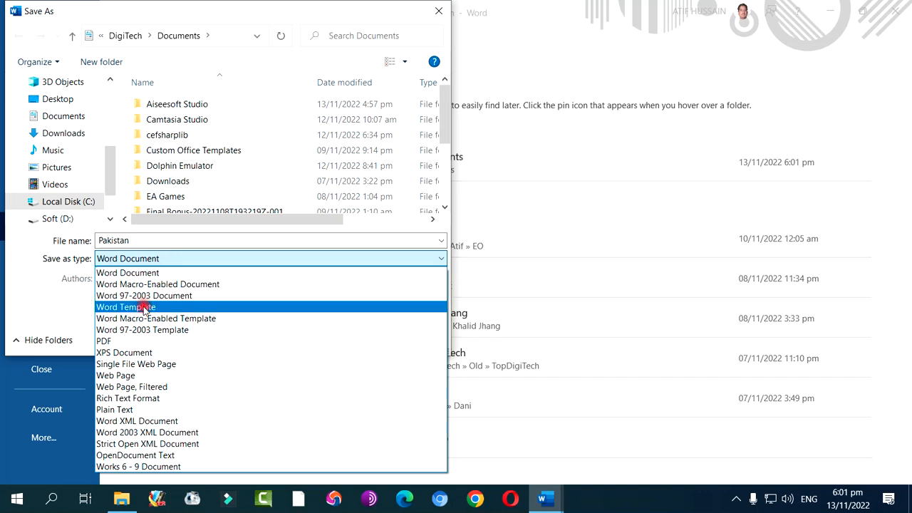
click(129, 346)
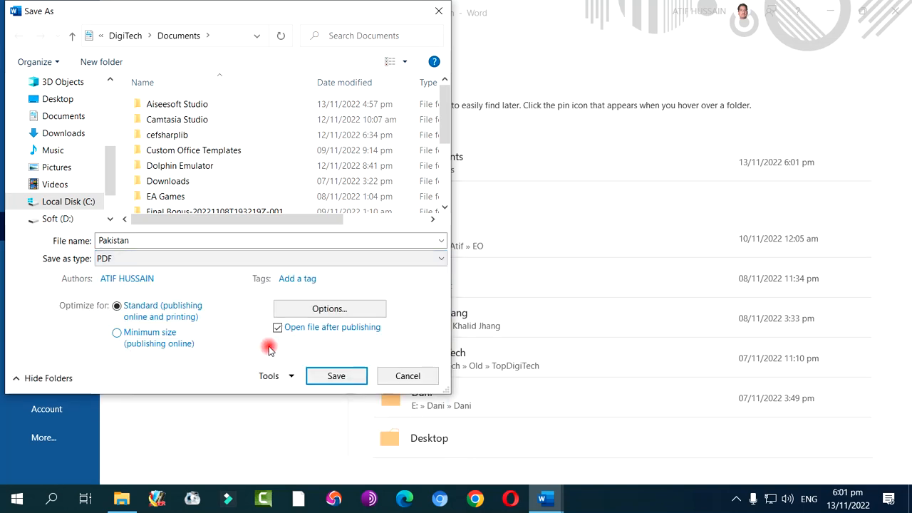
click(331, 379)
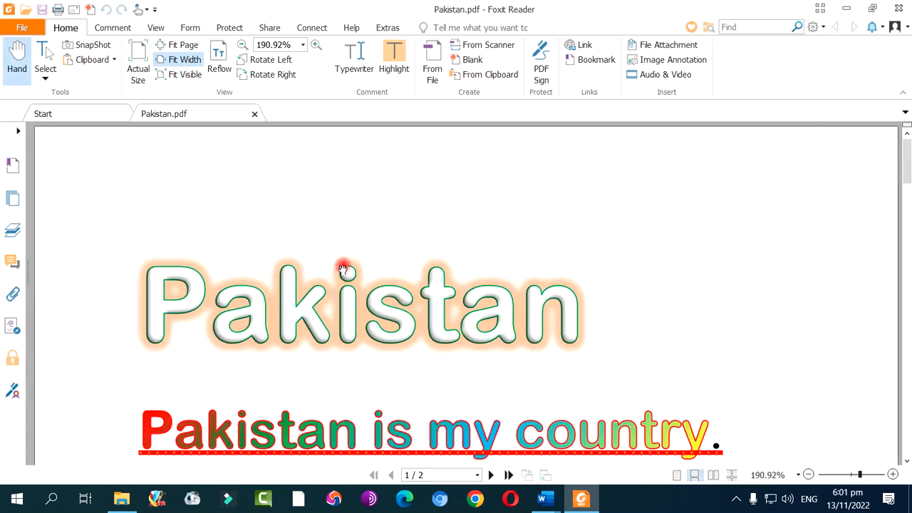
Step: Examine both pages of the exported Pakistan PDF, checking the headings, numbered lists and Urdu text, and return to its beginning
scroll(342, 269, down, 3)
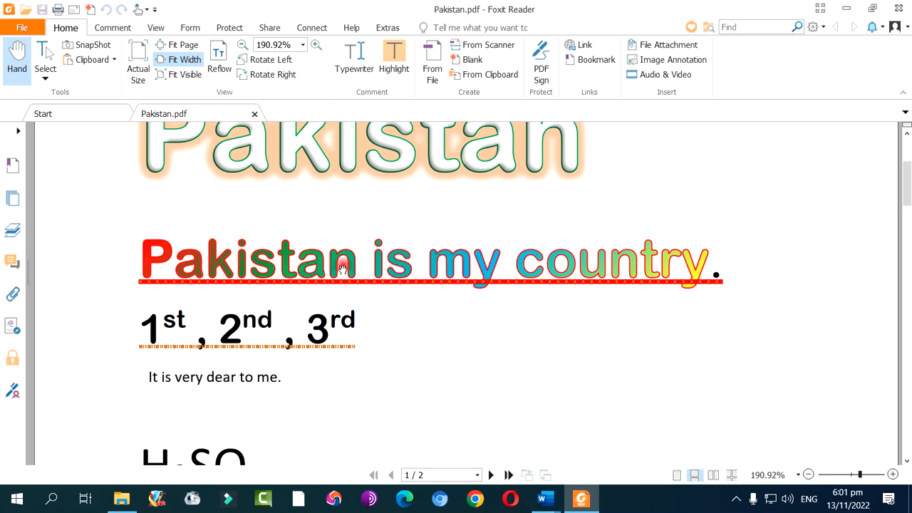
scroll(342, 268, up, 3)
scroll(343, 268, down, 8)
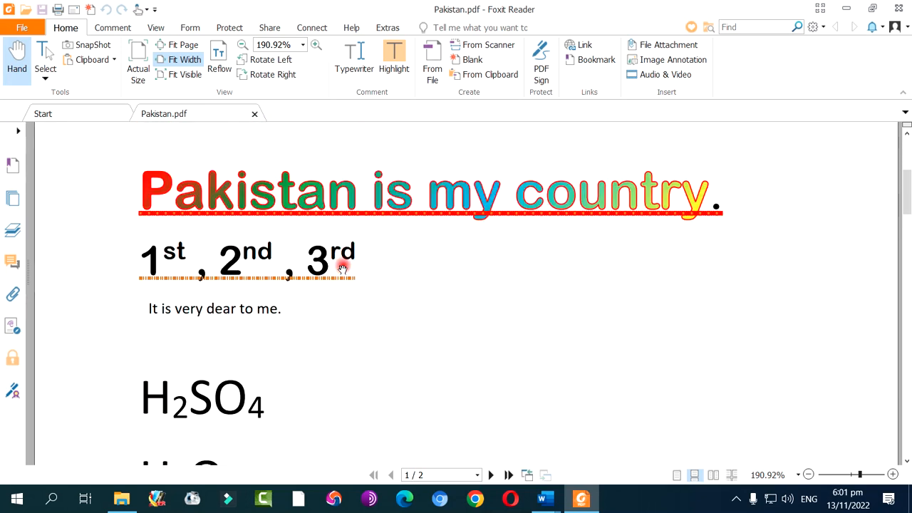
scroll(343, 269, up, 4)
scroll(243, 287, down, 15)
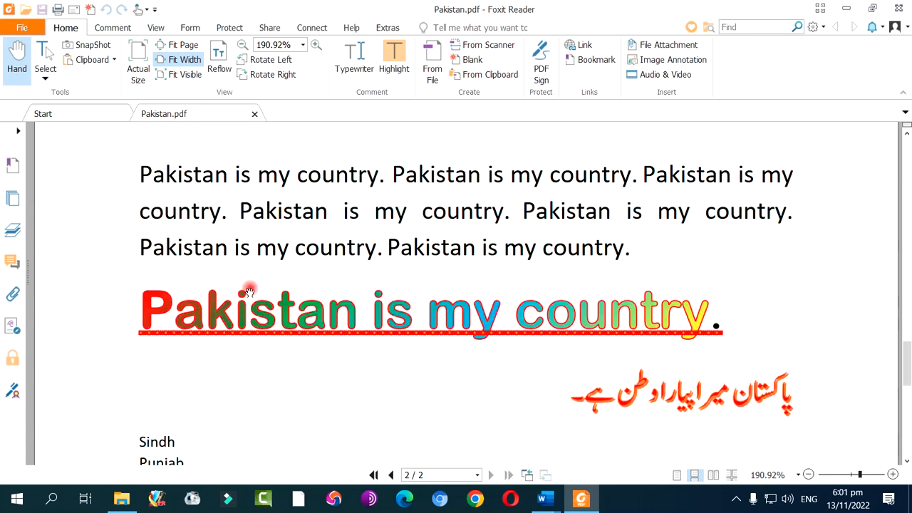
scroll(249, 292, down, 4)
scroll(249, 292, up, 12)
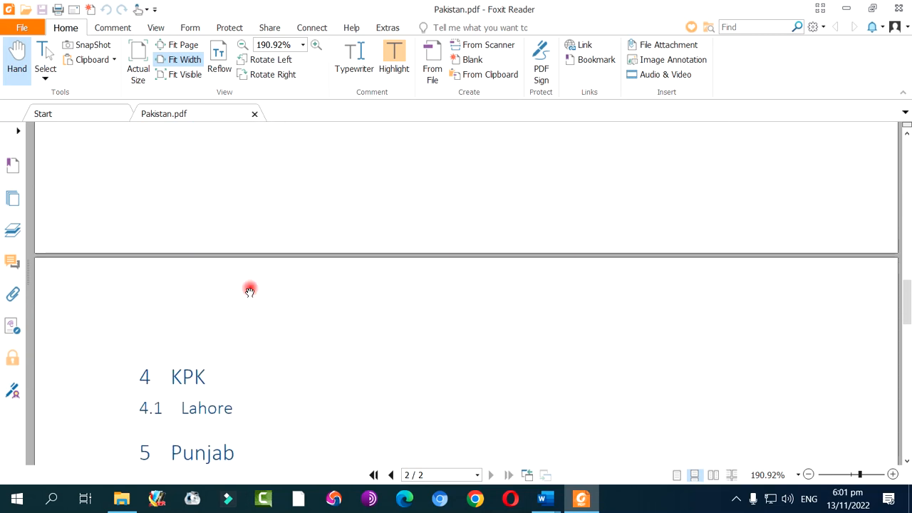
scroll(250, 292, up, 7)
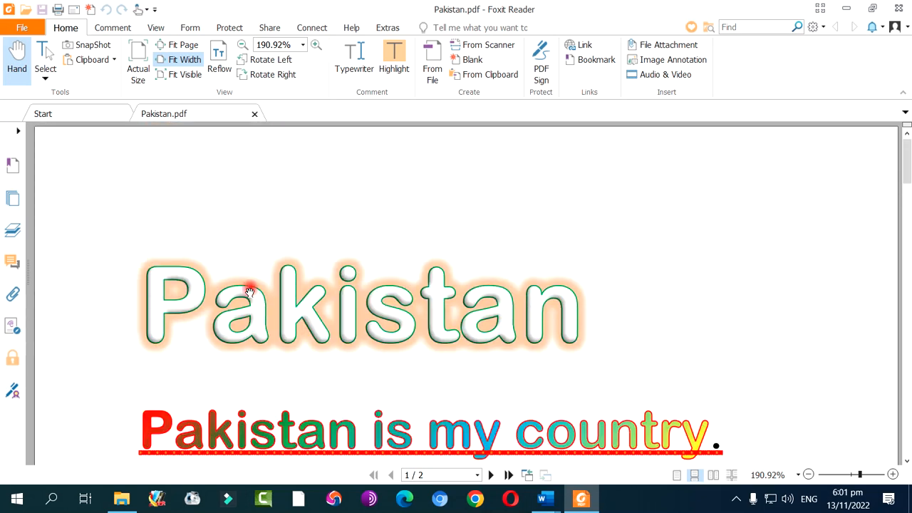
scroll(250, 292, down, 3)
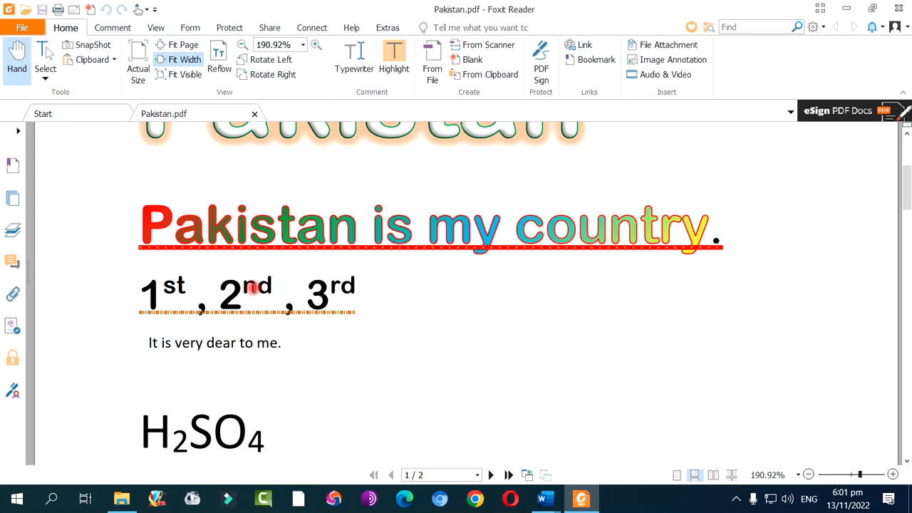
scroll(252, 287, down, 6)
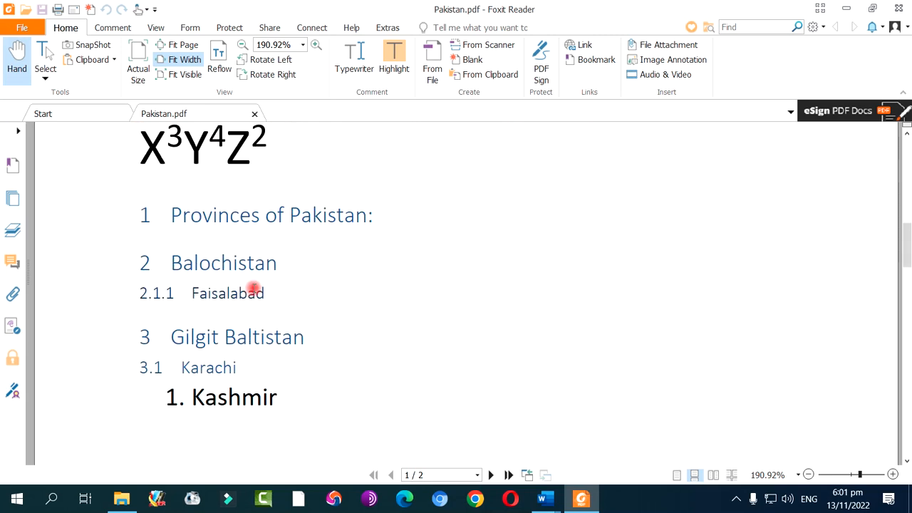
scroll(253, 287, up, 9)
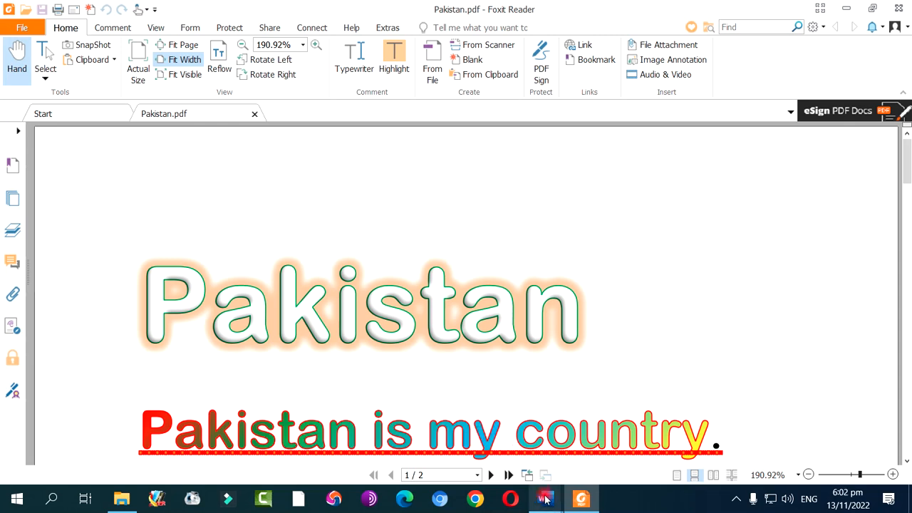
Step: Switch to the Document5 cover letter in Word and look over its full page
mouse_move(543, 498)
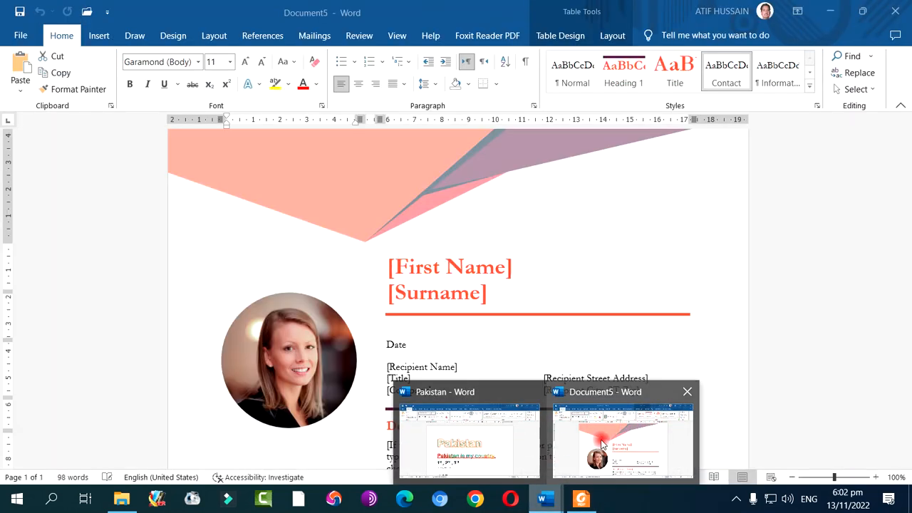
click(593, 443)
scroll(474, 326, down, 5)
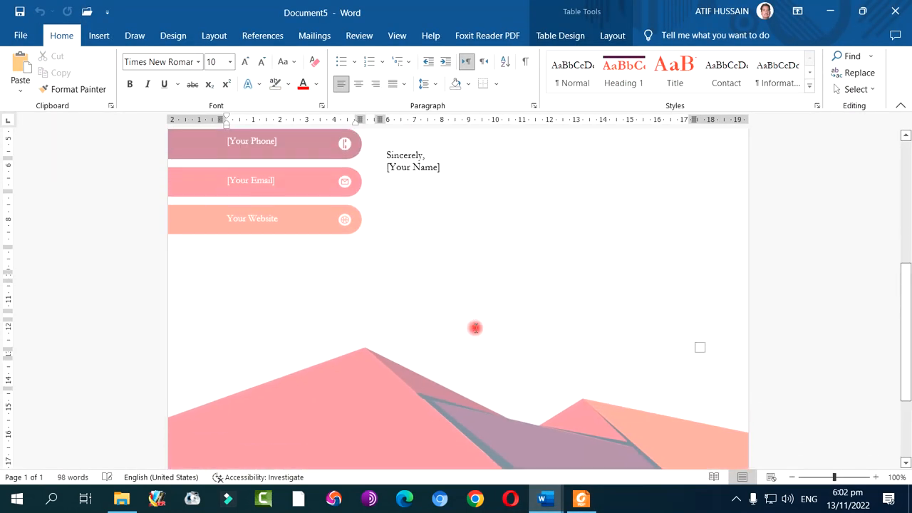
scroll(442, 299, up, 5)
Step: Save the cover letter as a PDF named First Name in the Documents folder, opening it after publishing
click(15, 36)
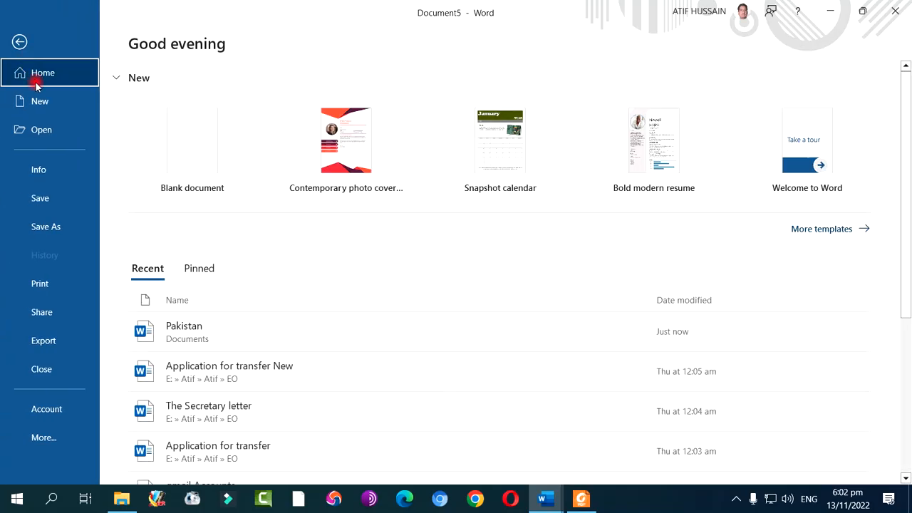
click(63, 226)
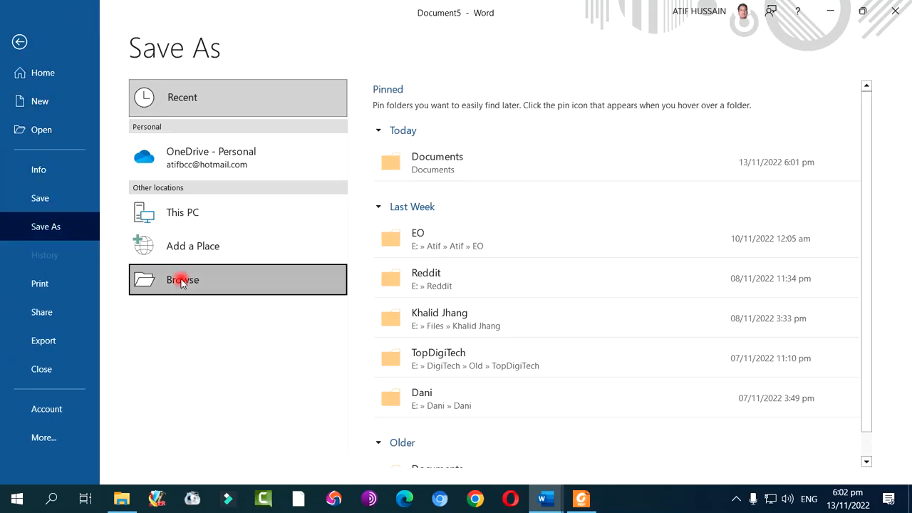
click(240, 285)
click(183, 260)
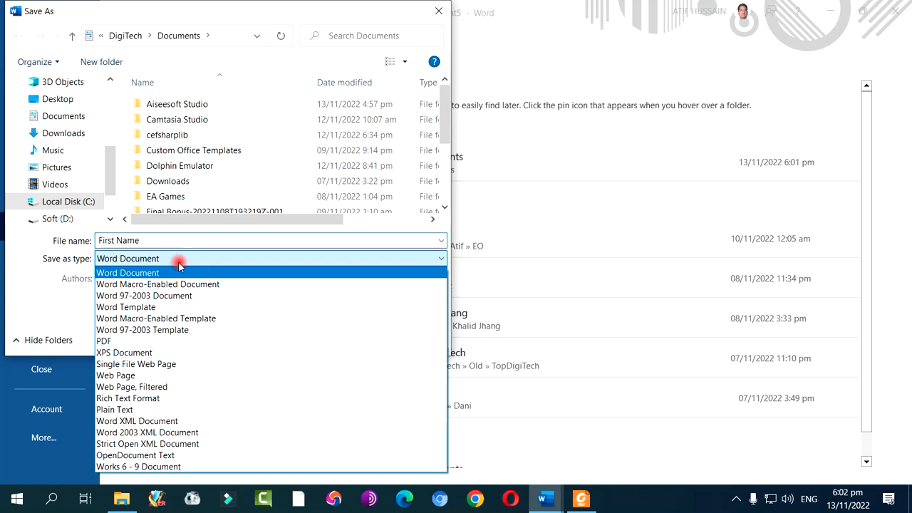
click(148, 337)
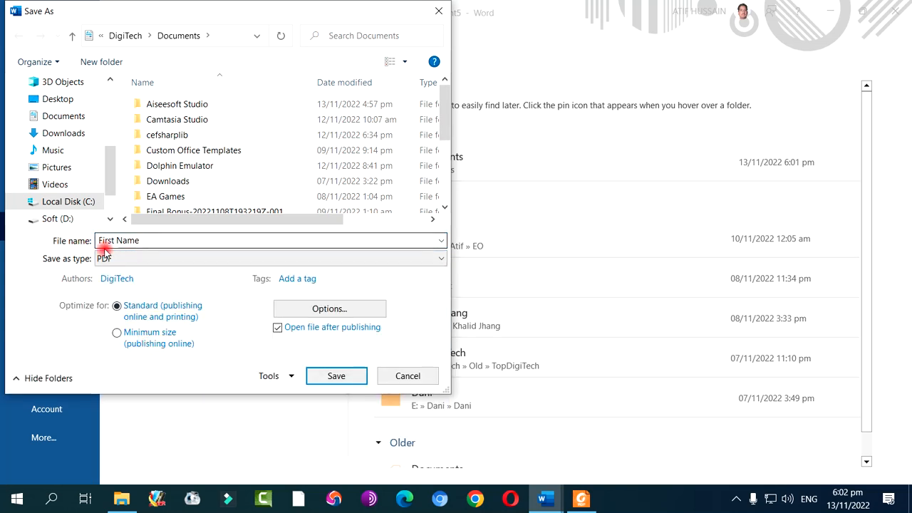
click(350, 375)
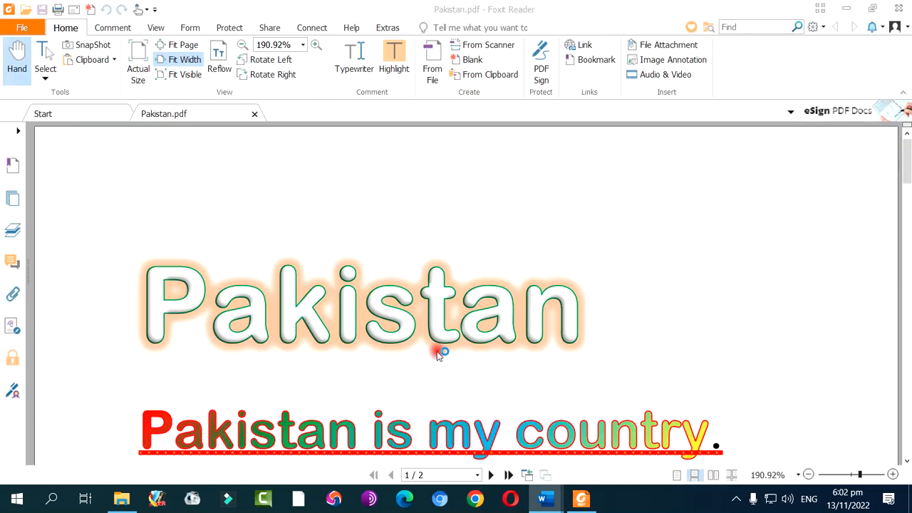
Step: Look through the exported First Name PDF from the heading to the page's end and back
scroll(443, 307, down, 5)
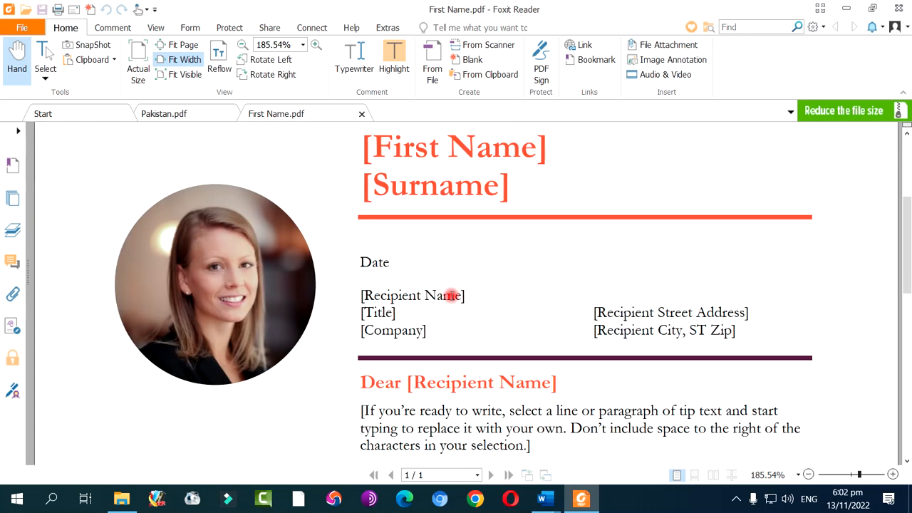
scroll(451, 295, down, 15)
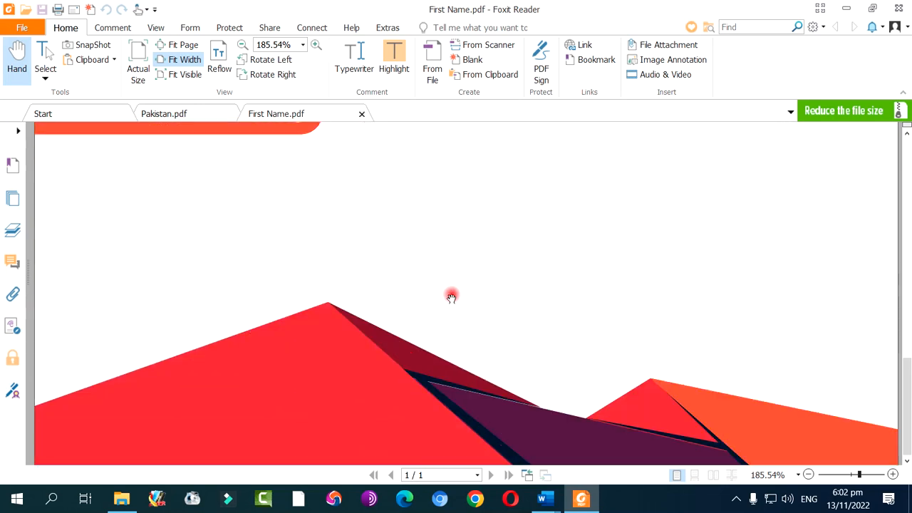
scroll(452, 298, up, 18)
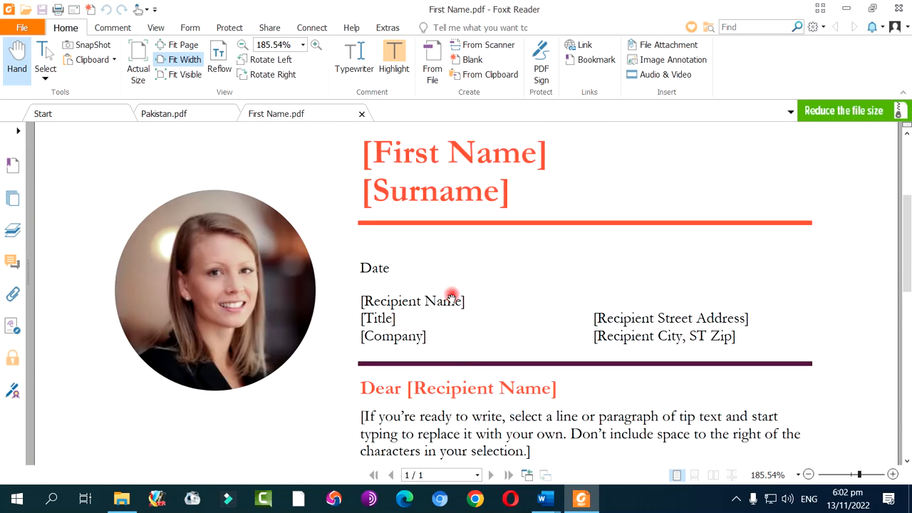
scroll(452, 298, up, 2)
scroll(449, 295, down, 5)
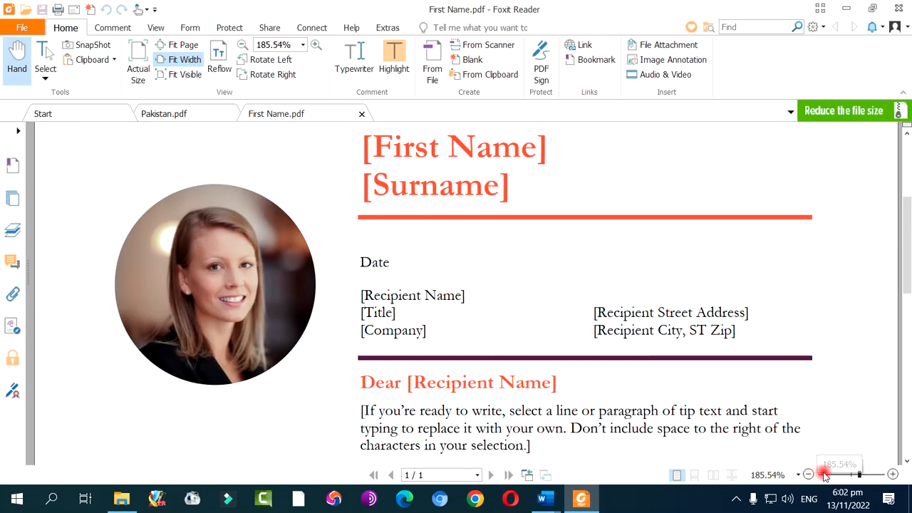
Step: Enlarge the First Name and Surname heading to 926.40% to examine the sharpness of the PDF text
click(892, 476)
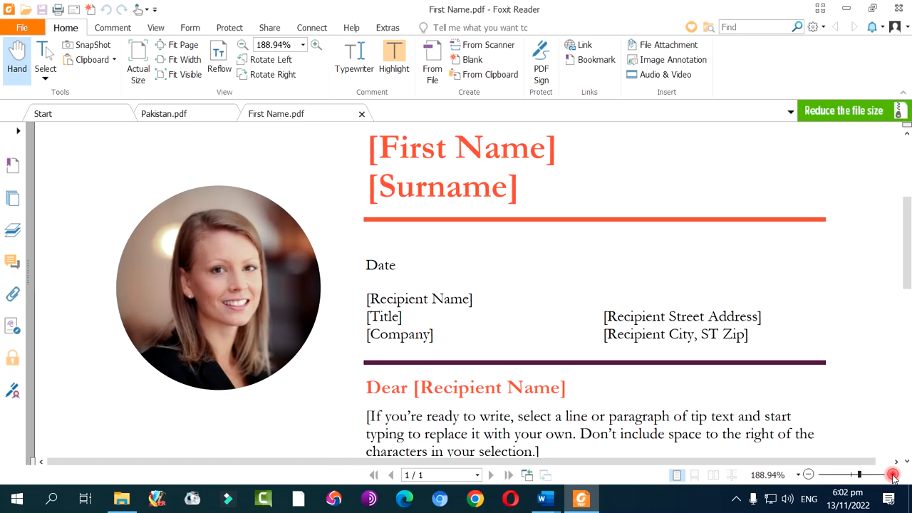
click(893, 476)
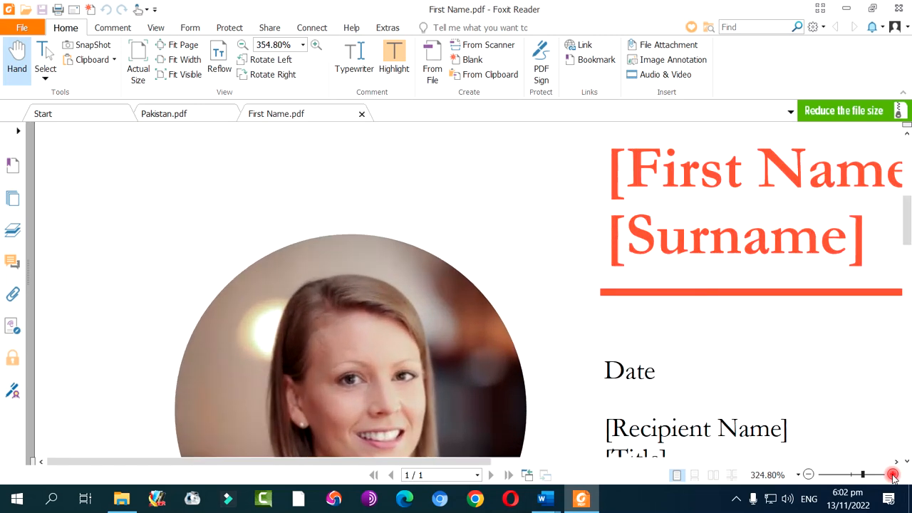
click(892, 476)
drag(767, 257, 605, 299)
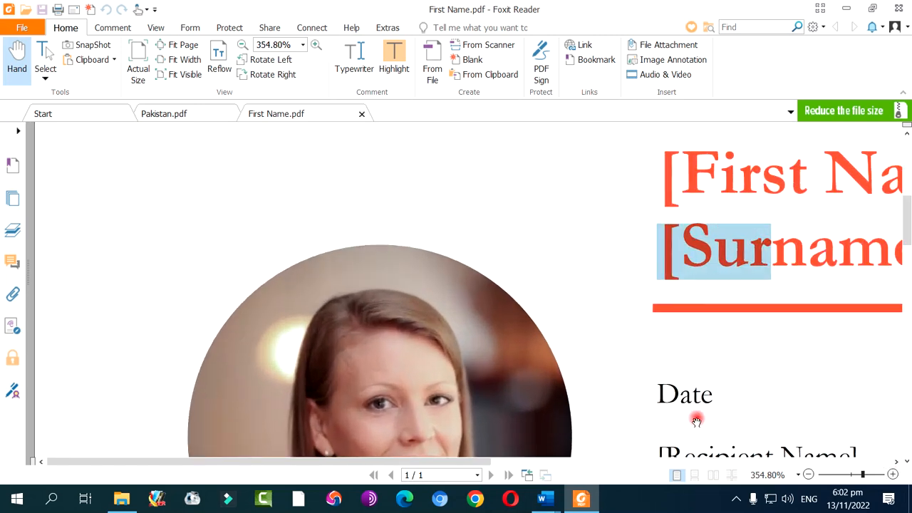
click(733, 397)
drag(449, 457, 662, 459)
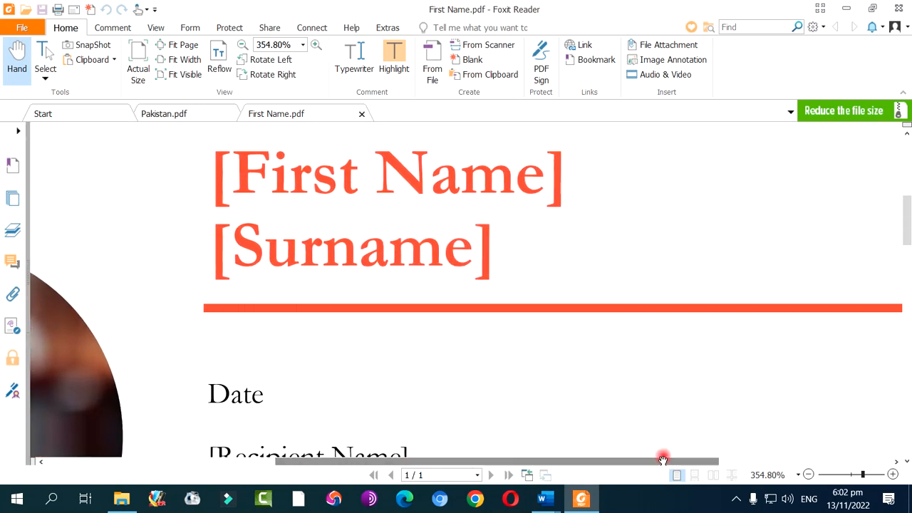
click(891, 474)
click(892, 475)
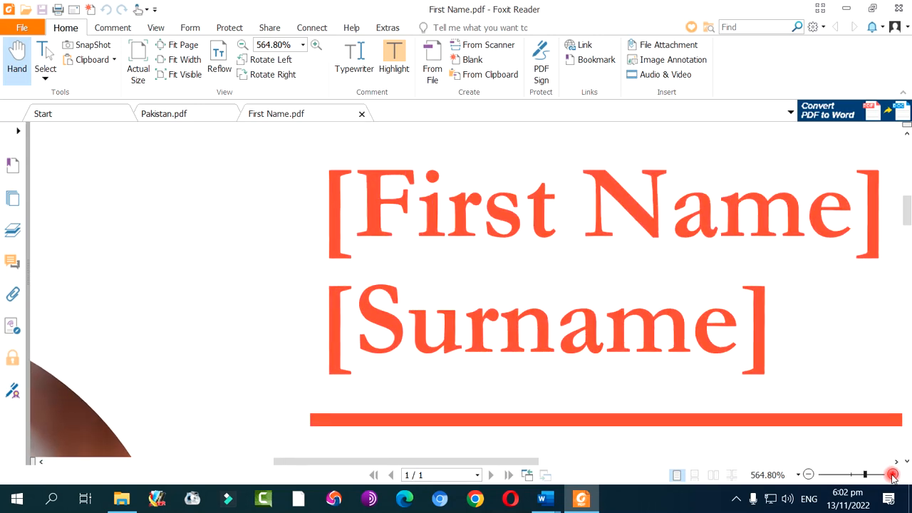
click(892, 474)
click(892, 475)
click(892, 474)
click(892, 474)
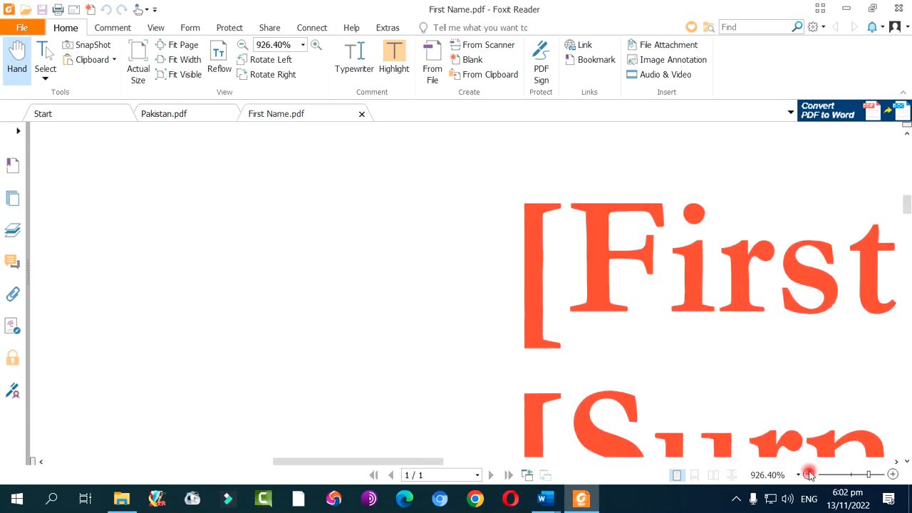
Step: Examine the rest of the enlarged First Name heading, and reduce the PDF's magnification to 99.63%
drag(423, 462, 495, 462)
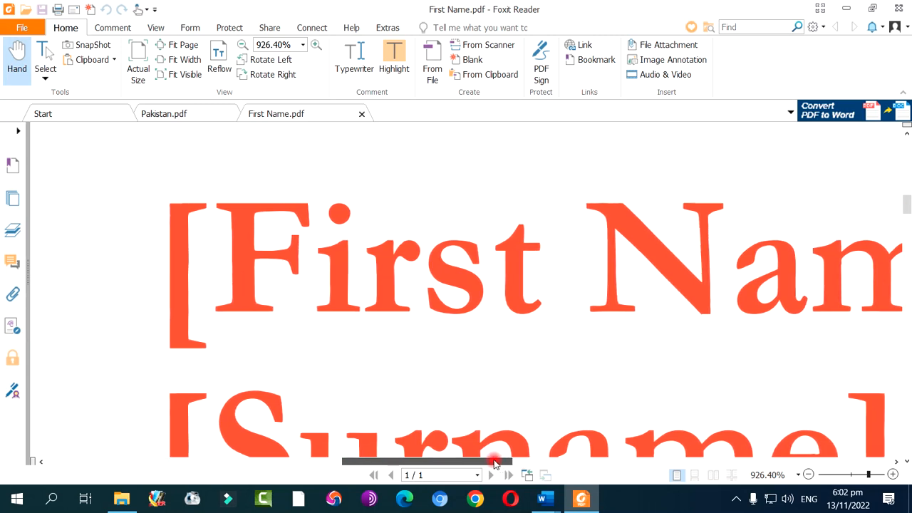
click(831, 474)
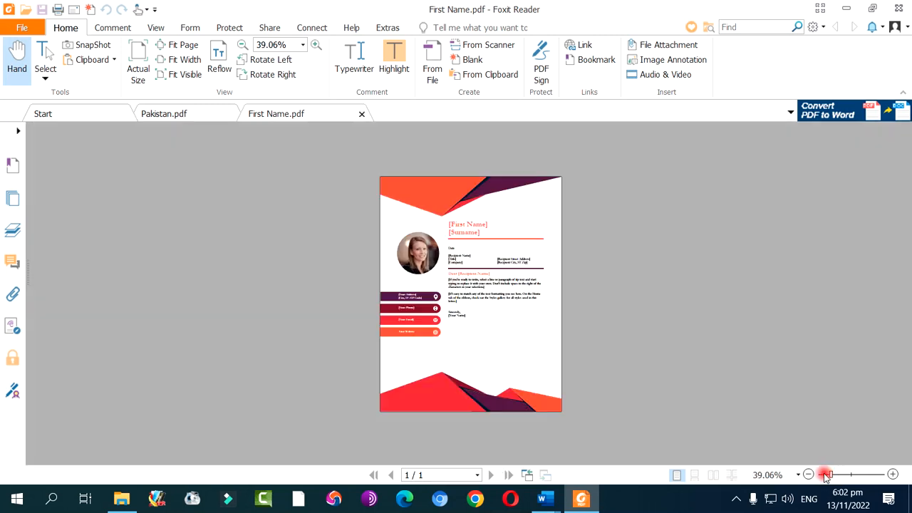
click(824, 475)
drag(829, 476, 853, 476)
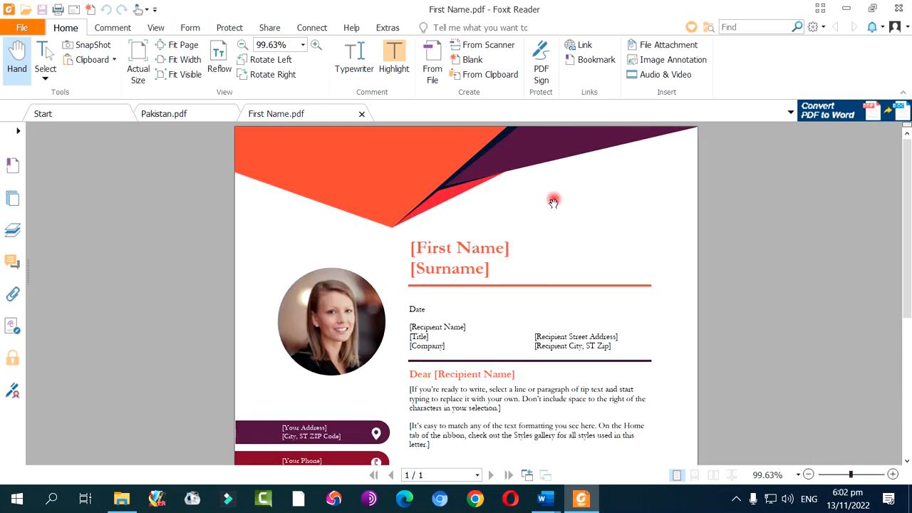
Step: Close Foxit Reader with all its PDF tabs, and close the Document5 cover letter without saving it
click(898, 8)
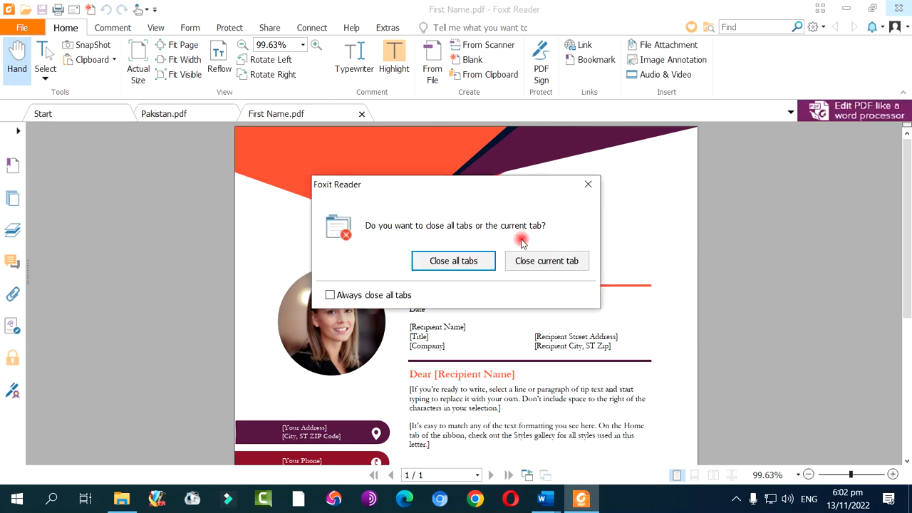
click(475, 267)
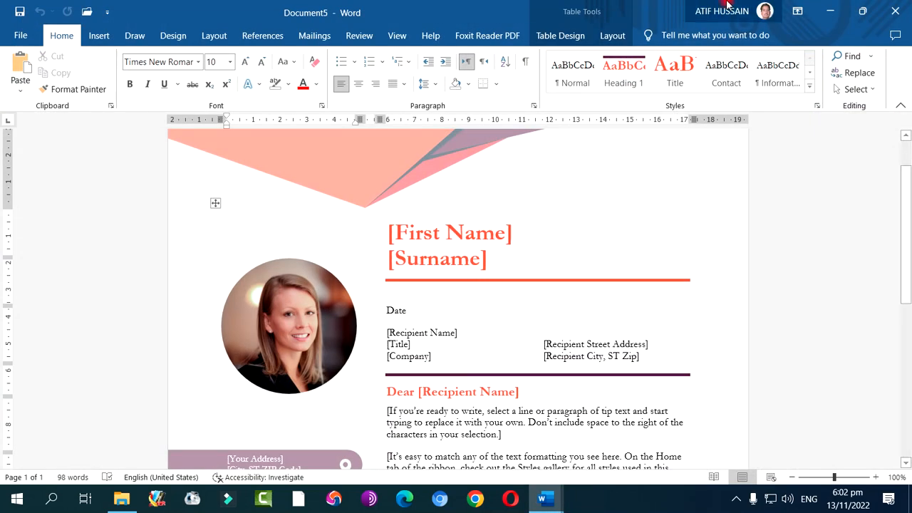
click(903, 6)
click(518, 325)
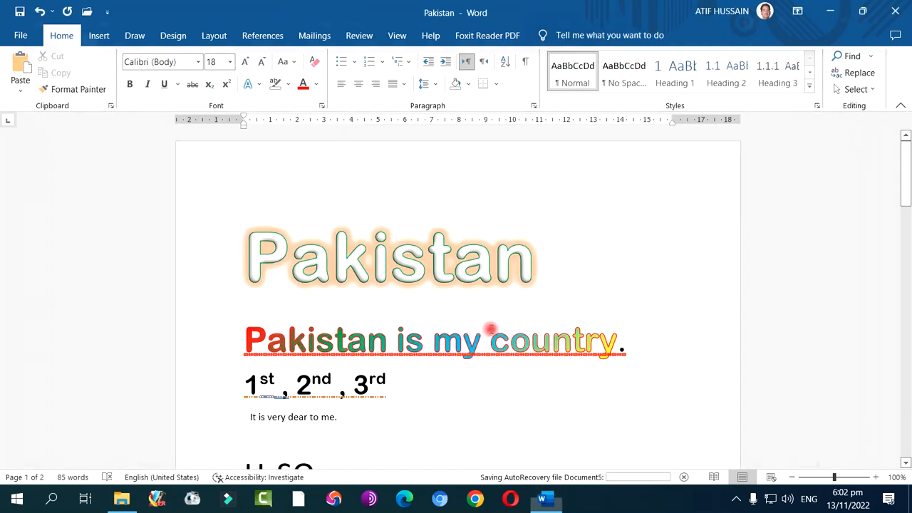
Step: Save the Pakistan document as a Web Page in the Documents folder, accepting the compatibility changes
click(12, 33)
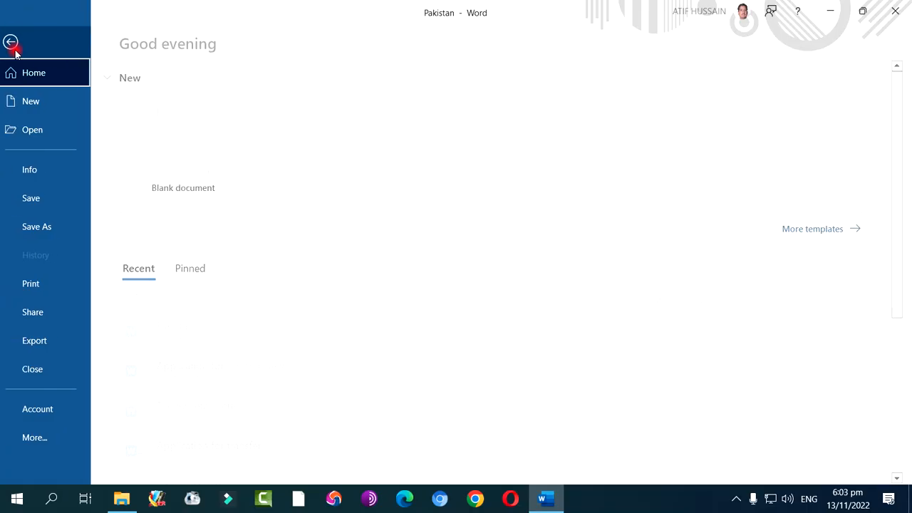
click(45, 227)
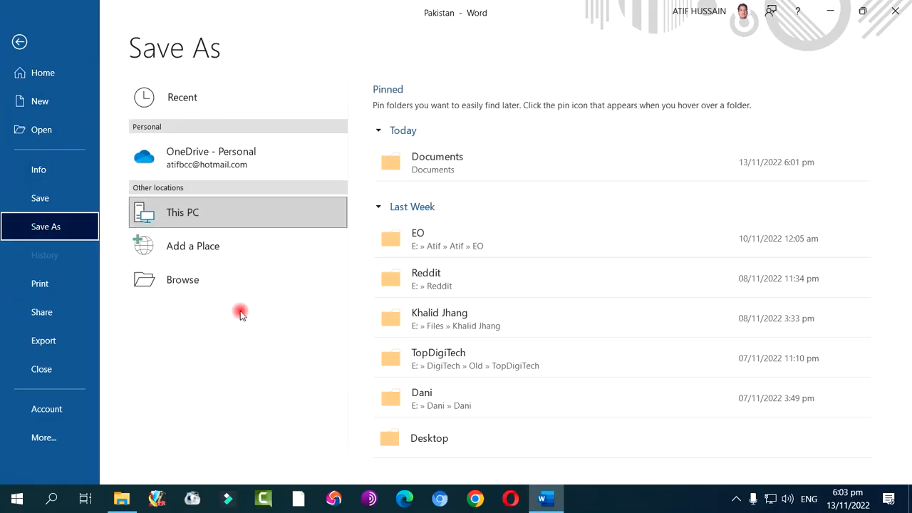
click(223, 281)
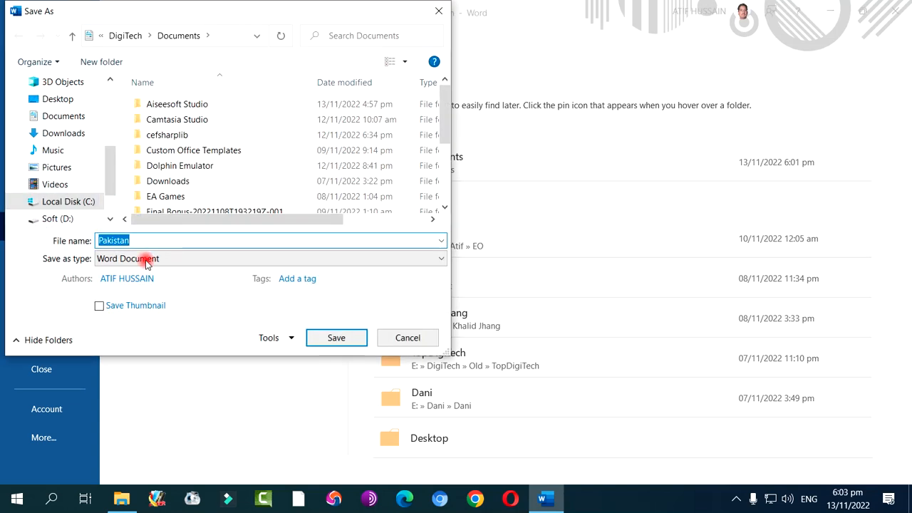
click(174, 258)
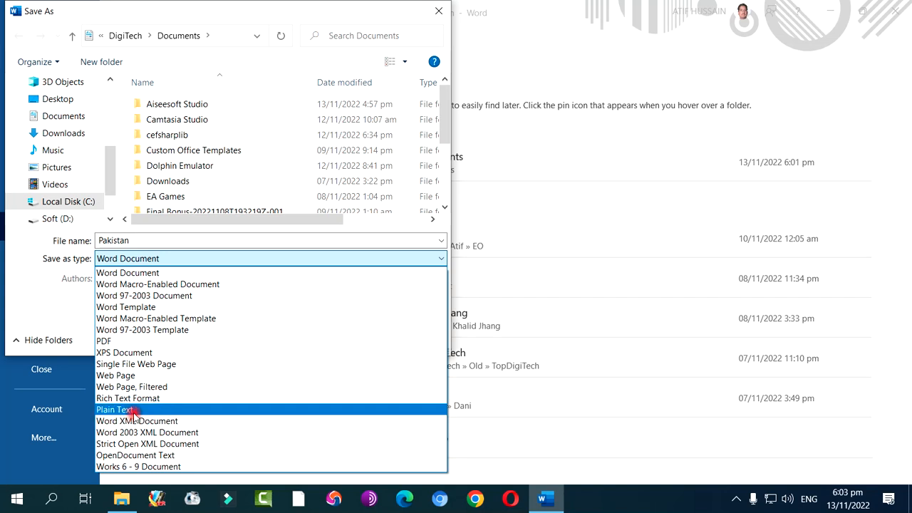
click(126, 375)
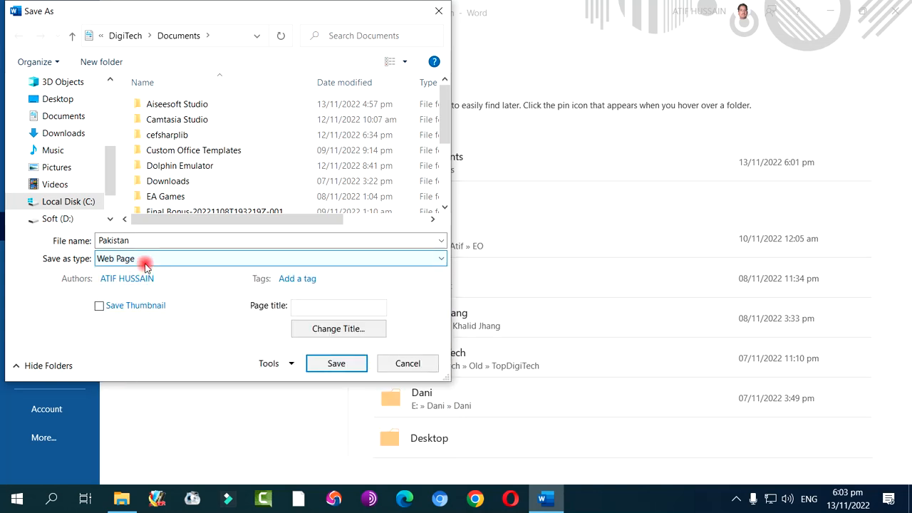
click(332, 364)
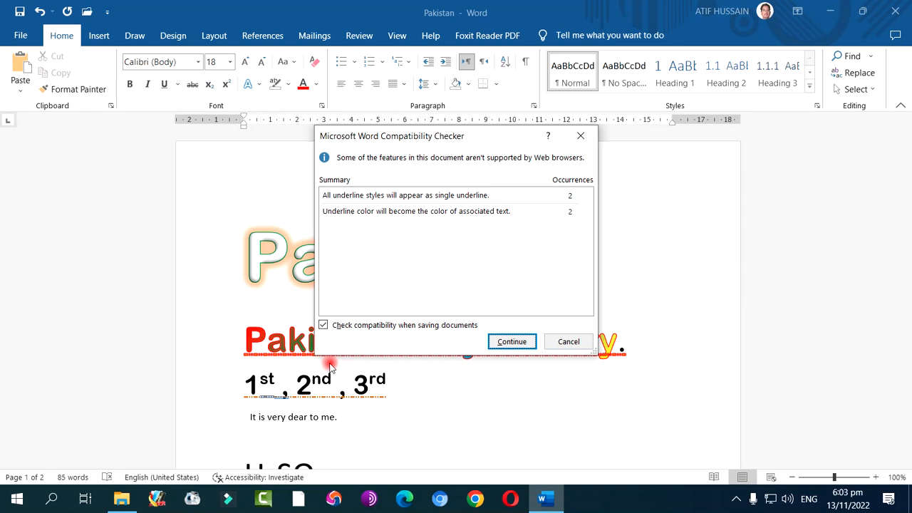
click(490, 345)
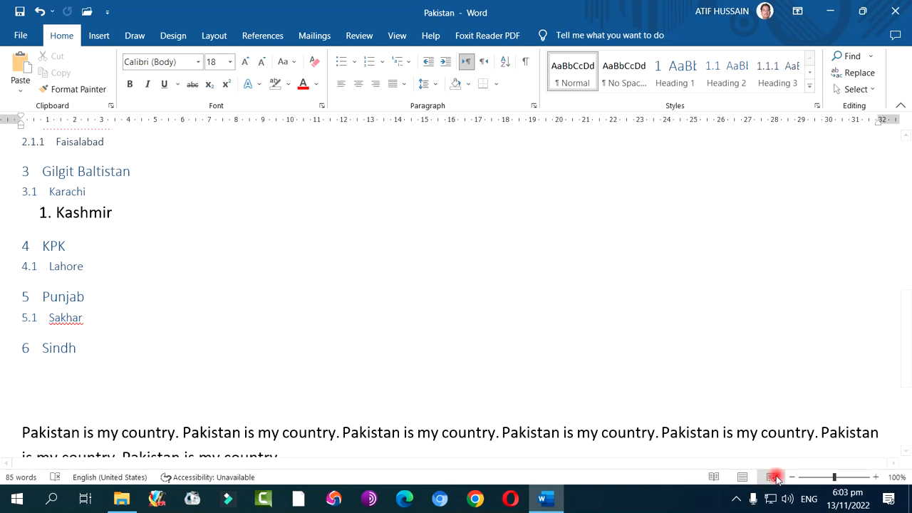
Step: Return the document to Print Layout view and look over its content back to the Pakistan title
click(743, 480)
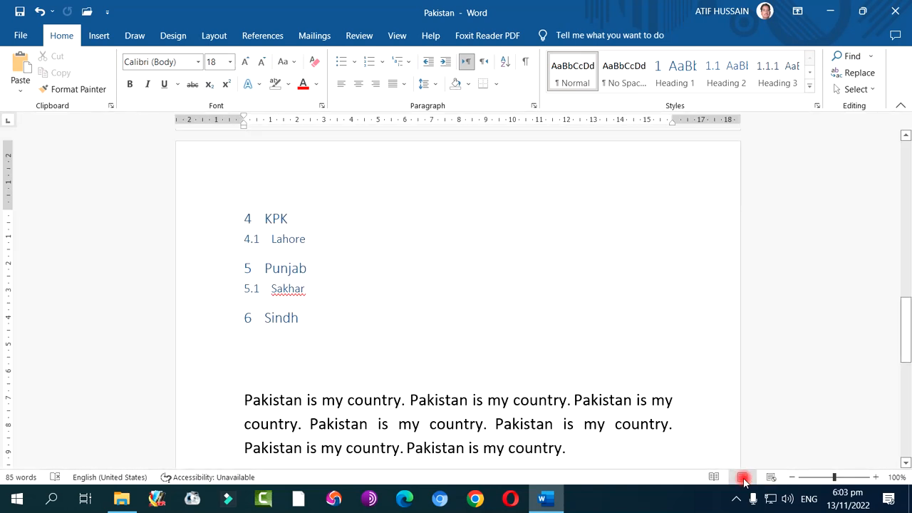
scroll(501, 276, up, 10)
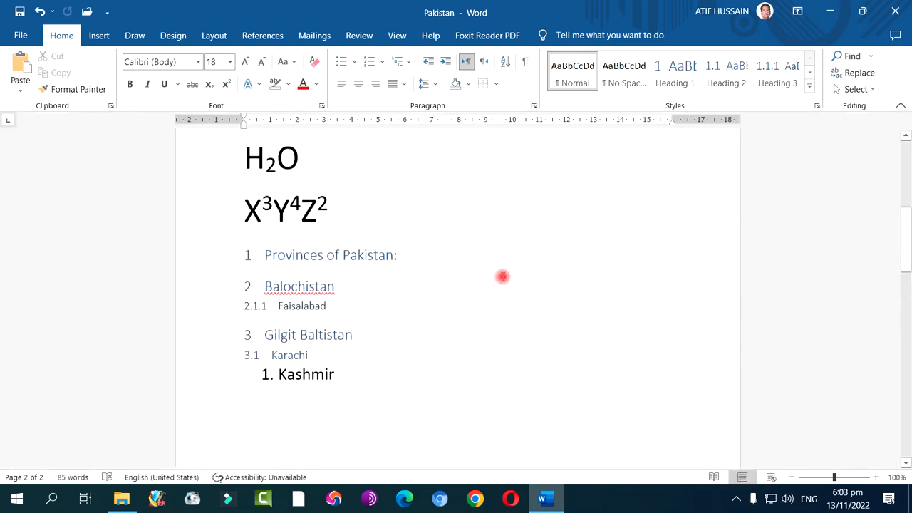
scroll(501, 276, up, 2)
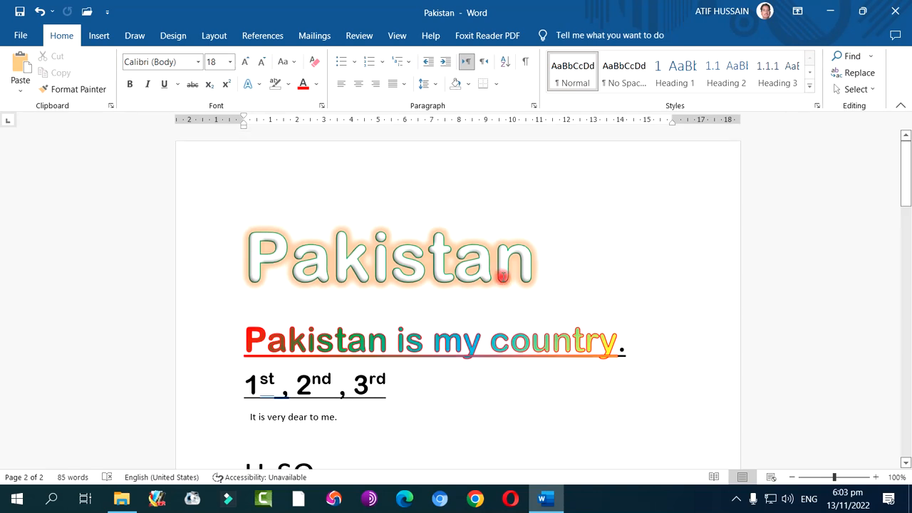
Step: Minimize the open windows and open the Documents folder through the desktop's DigiTech folder to find the saved Pakistan web page
click(829, 13)
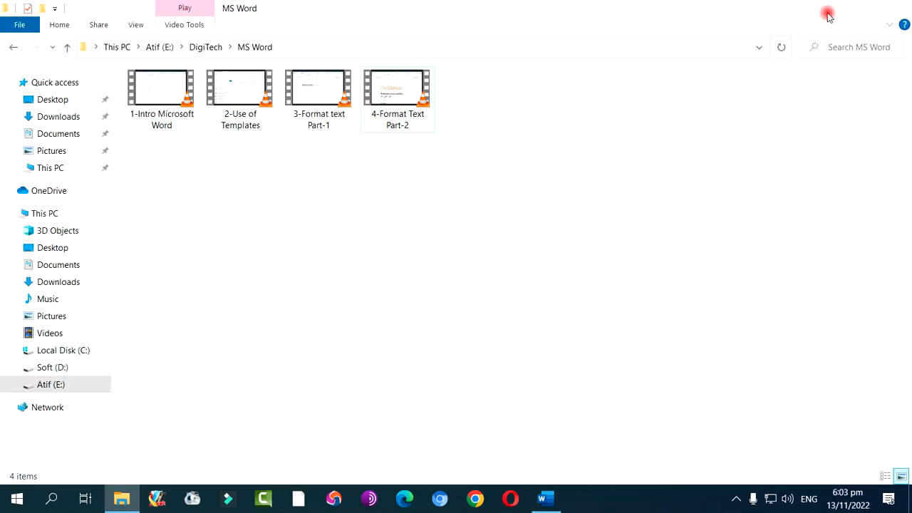
click(828, 13)
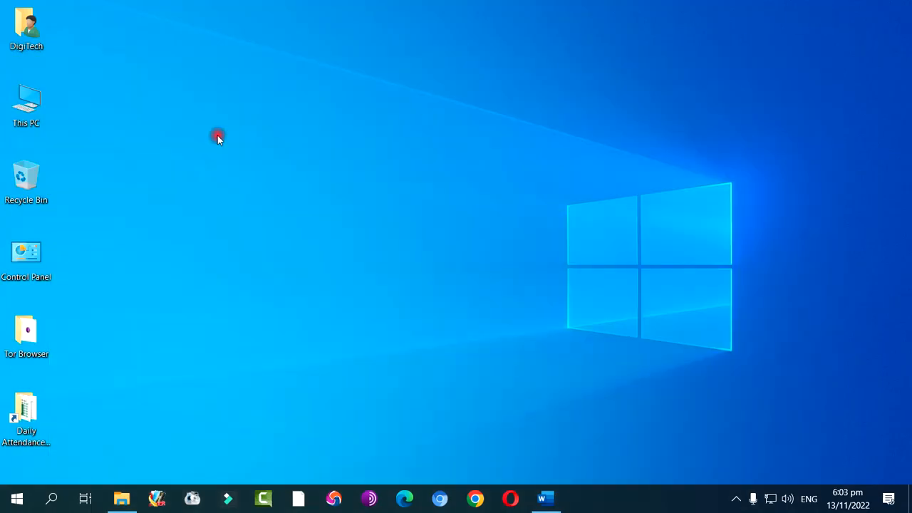
double_click(30, 40)
click(59, 138)
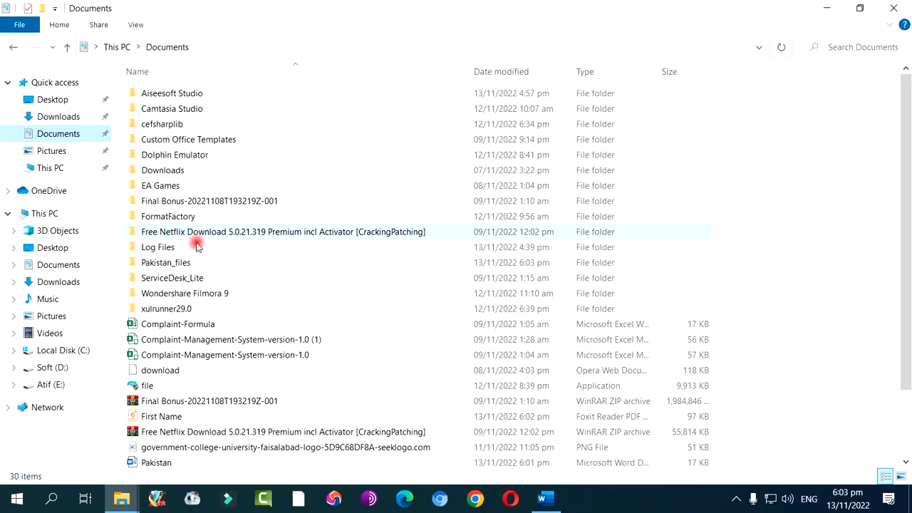
scroll(220, 388, down, 2)
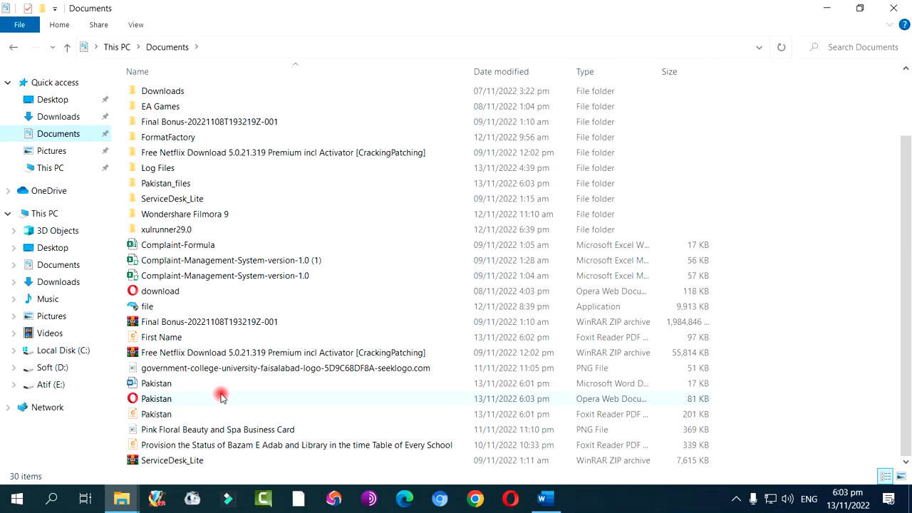
Step: Open the Pakistan web page file from the Documents folder in Microsoft Edge
click(158, 400)
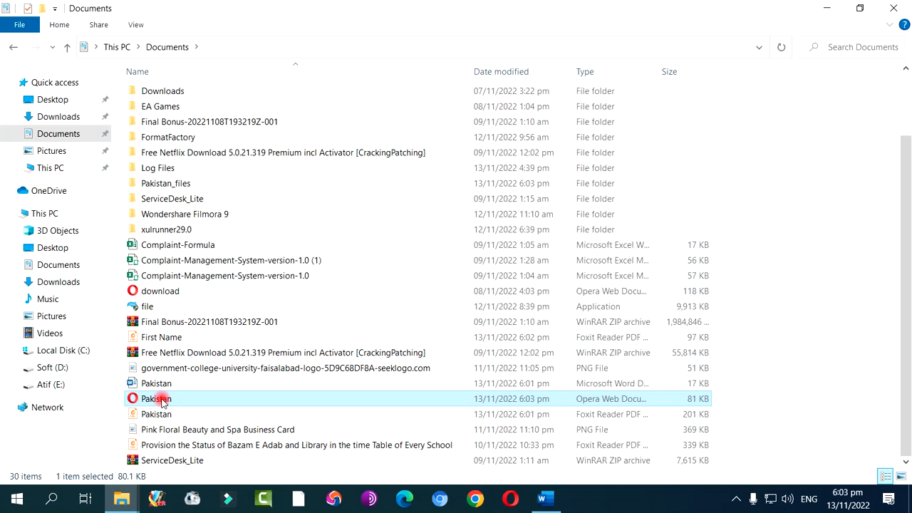
double_click(161, 400)
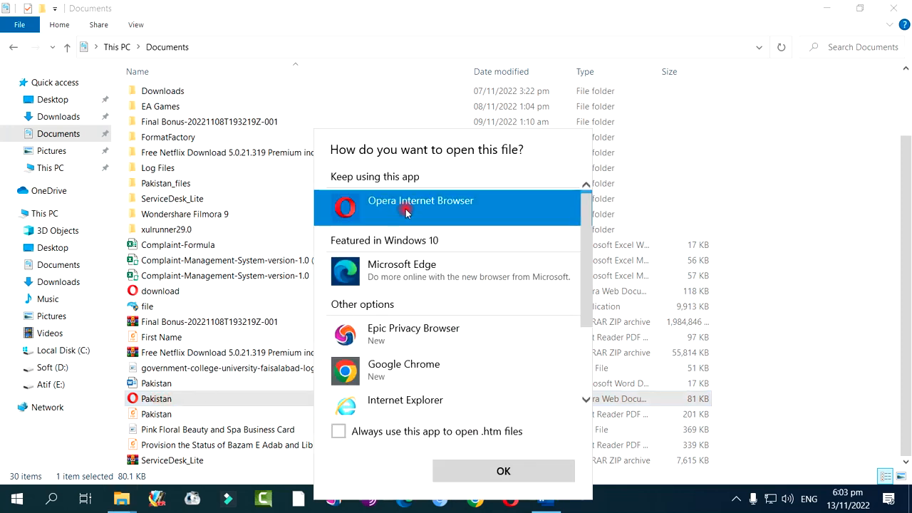
click(408, 282)
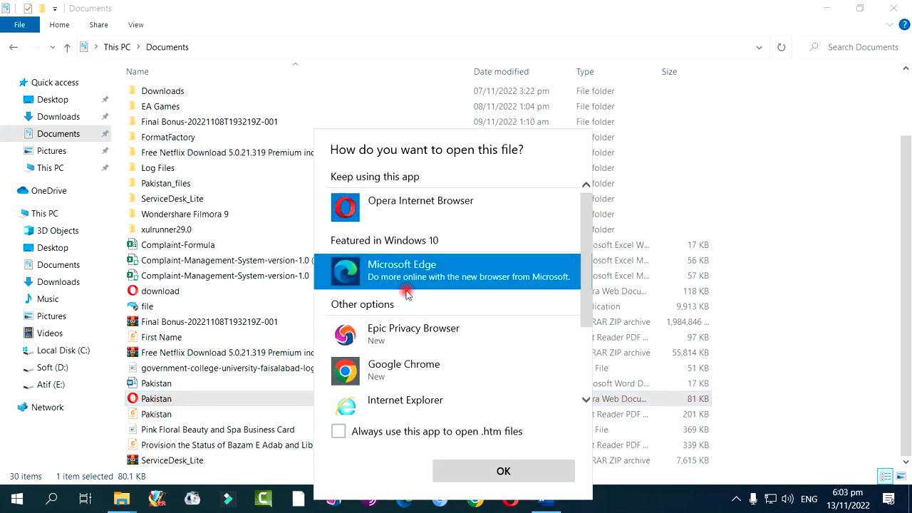
click(466, 464)
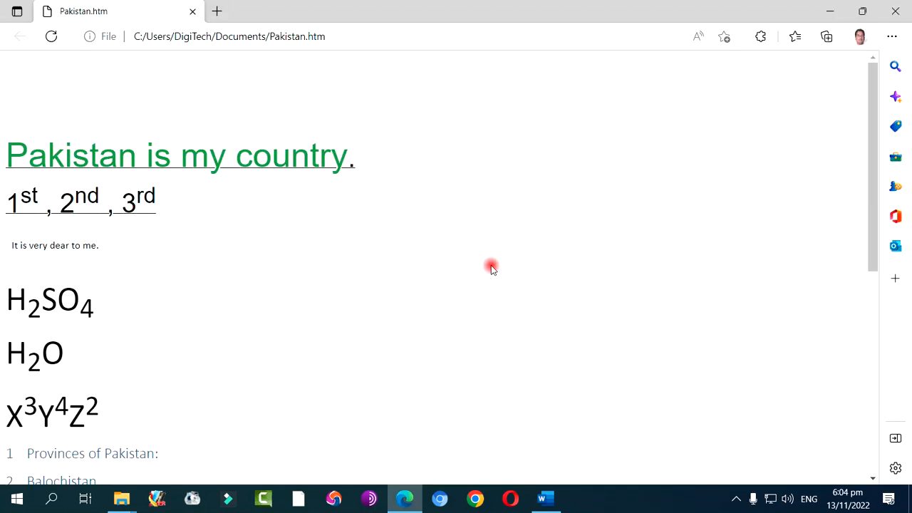
Step: Look through the Pakistan.htm page from the heading to the final list and back
scroll(320, 225, down, 6)
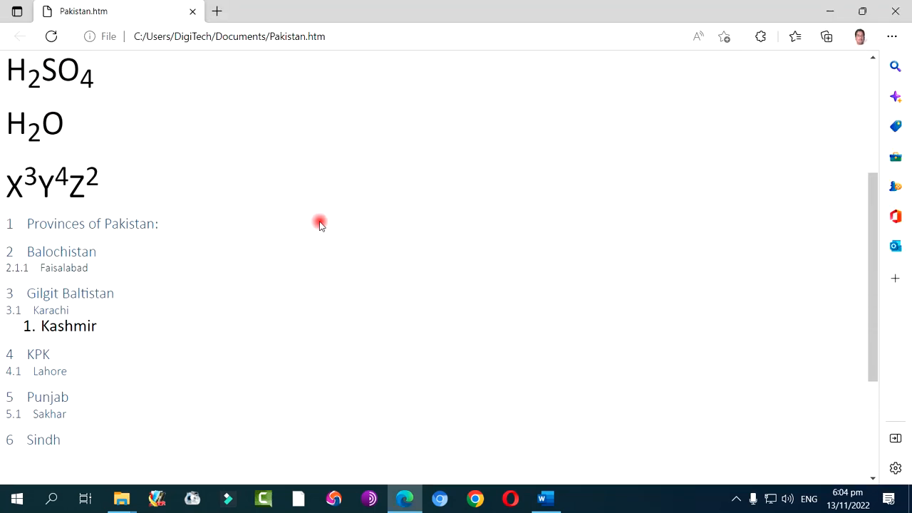
scroll(319, 224, up, 6)
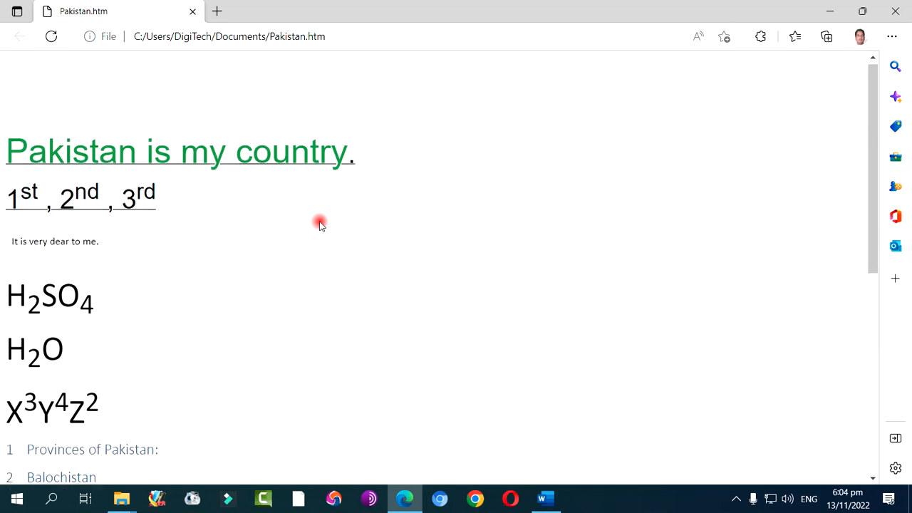
scroll(320, 225, down, 6)
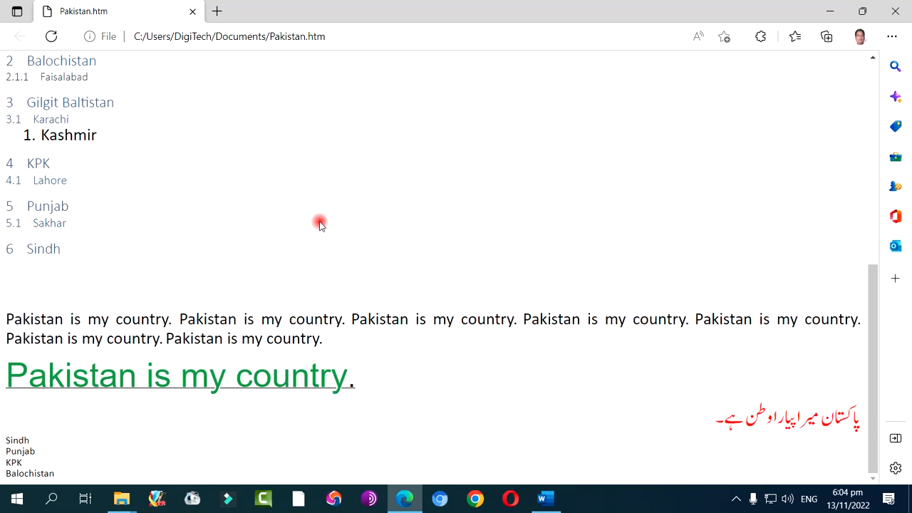
scroll(319, 225, up, 6)
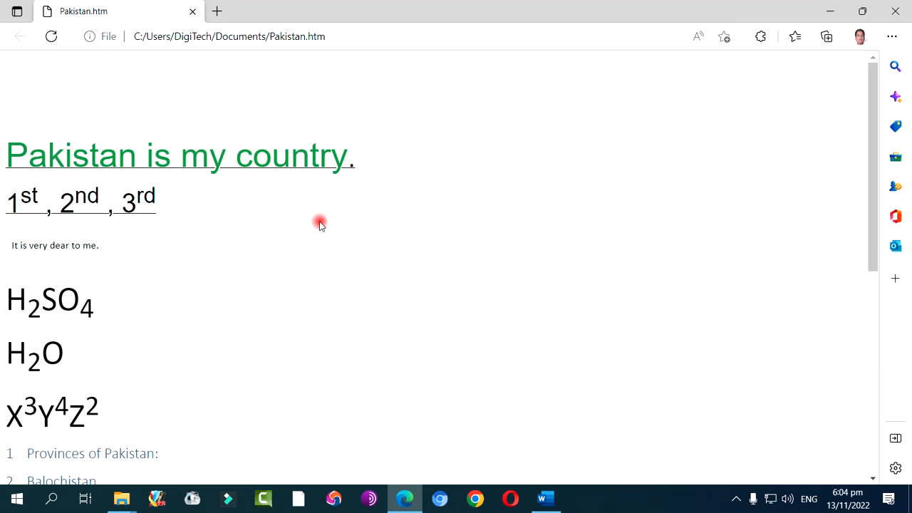
scroll(320, 224, down, 6)
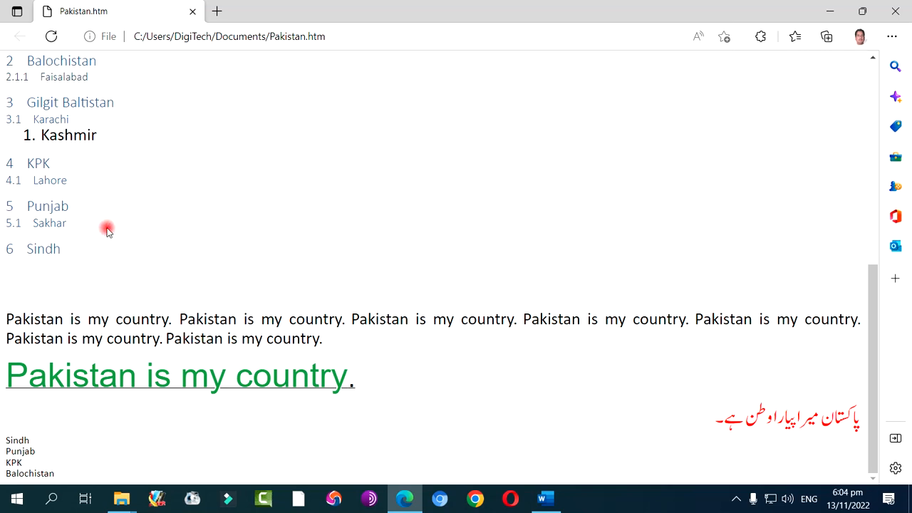
scroll(107, 232, up, 5)
Step: View the page source of Pakistan.htm and examine the HTML code generated by Word
right_click(150, 240)
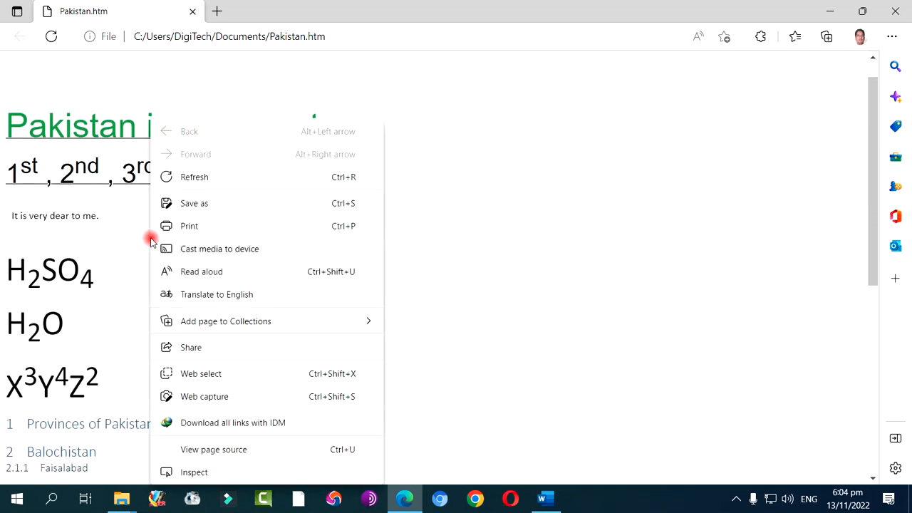
mouse_move(193, 318)
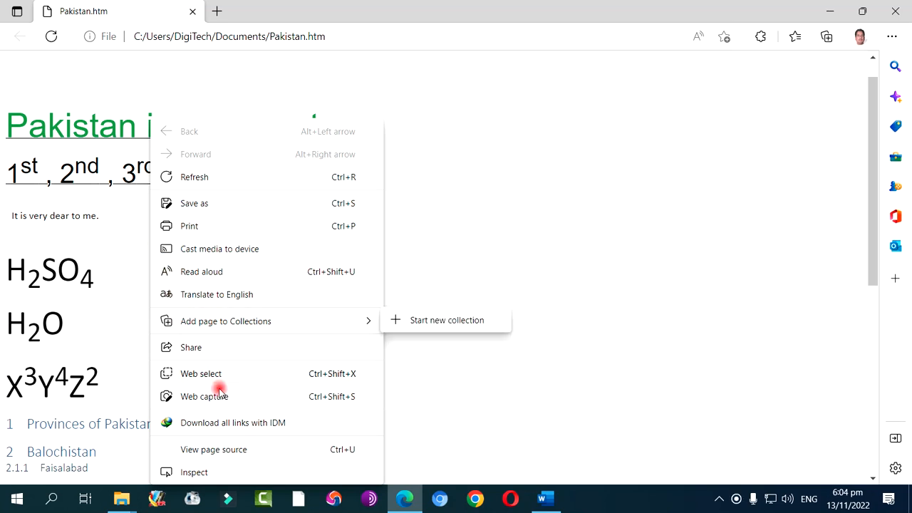
click(210, 450)
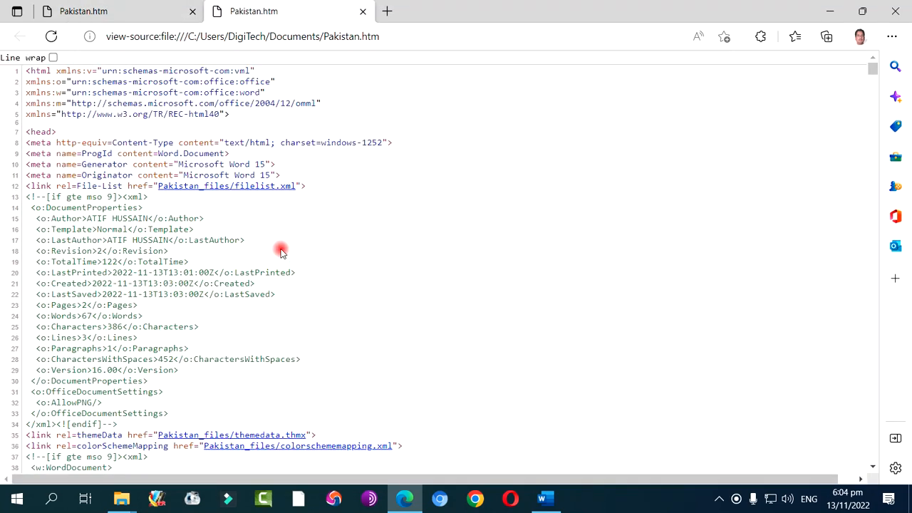
scroll(262, 196, down, 20)
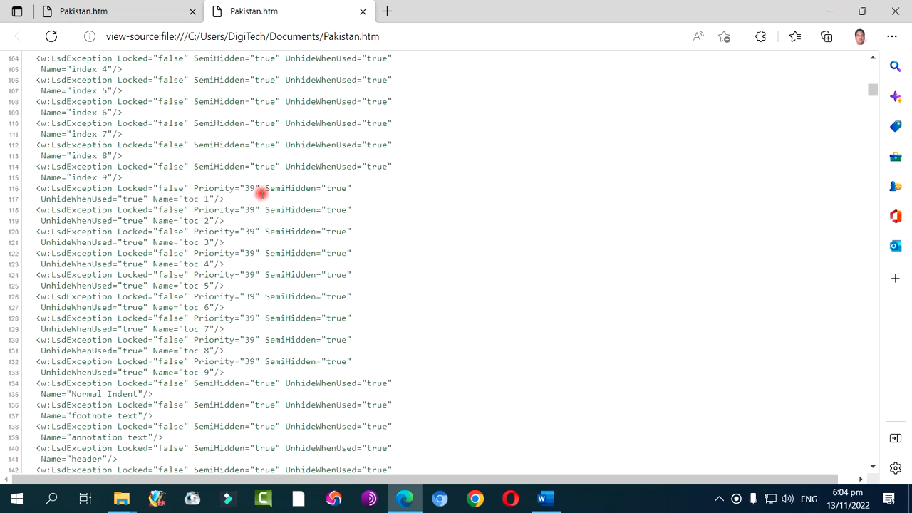
scroll(262, 199, down, 20)
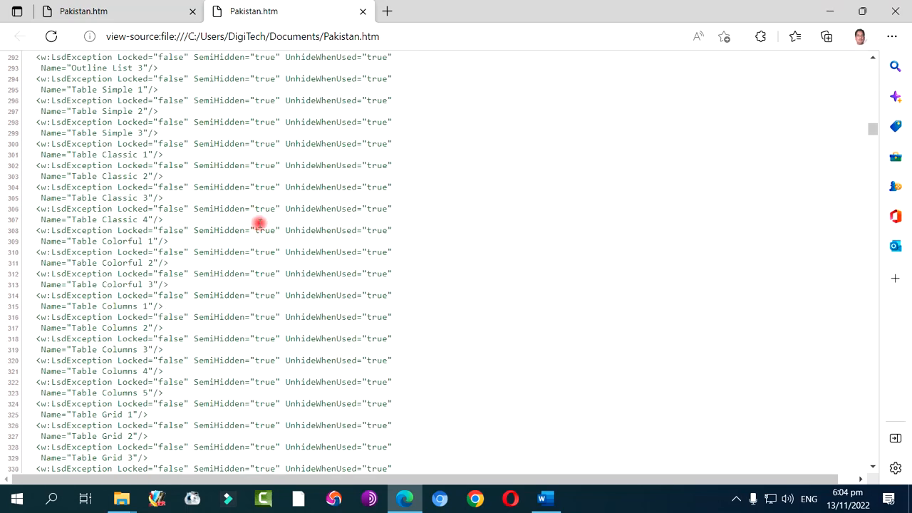
scroll(258, 232, down, 20)
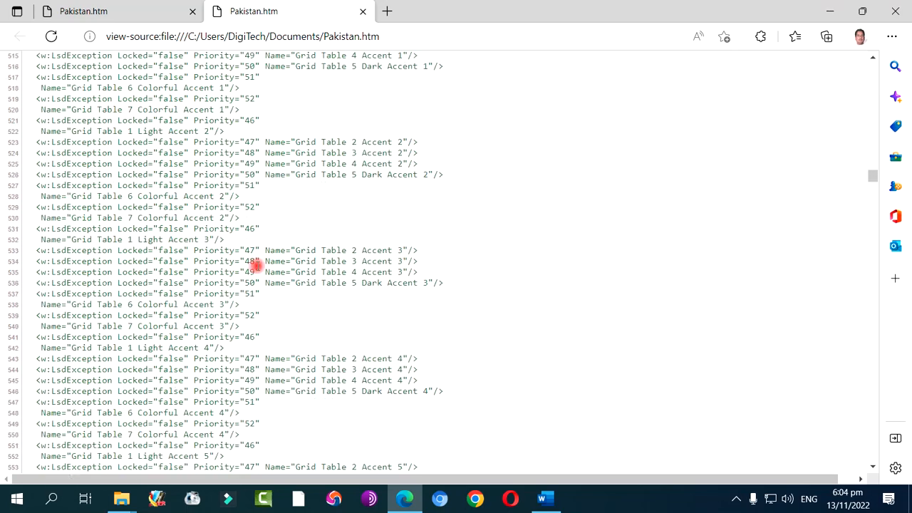
Step: Compare the HTML source of Pakistan.htm with the rendered web page, looking through both down to their lower parts
scroll(255, 267, down, 5)
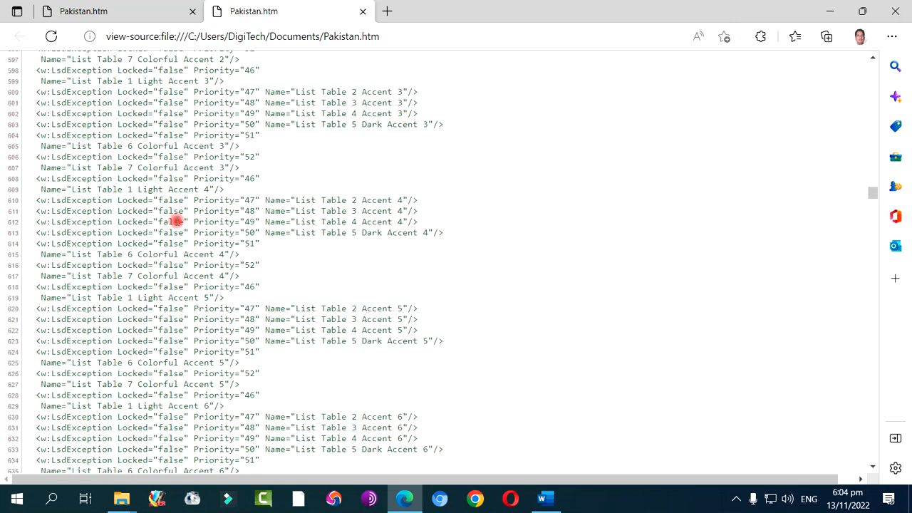
click(120, 21)
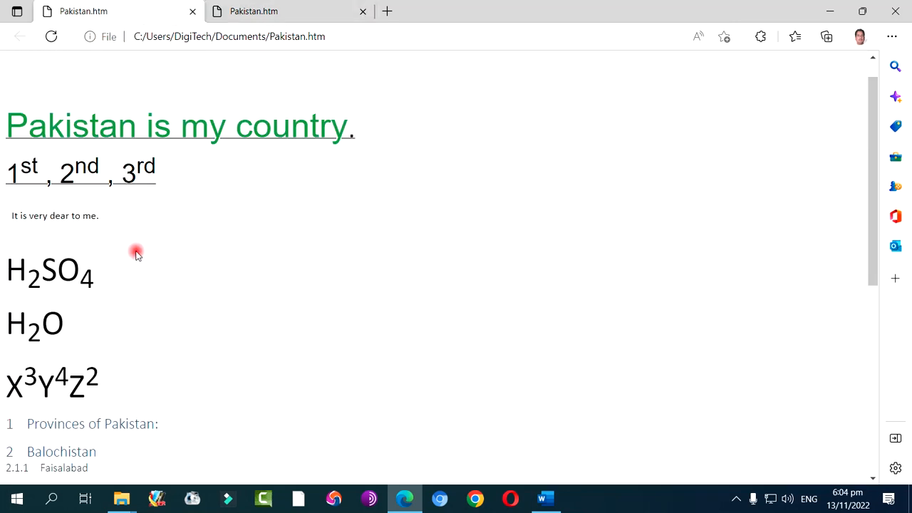
scroll(138, 267, up, 1)
scroll(141, 271, down, 5)
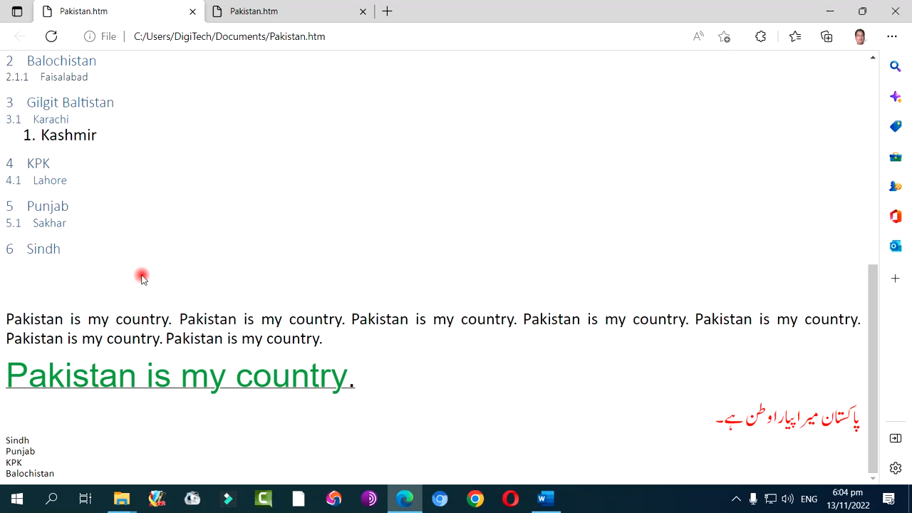
scroll(141, 277, up, 5)
click(295, 12)
scroll(255, 253, down, 20)
scroll(257, 259, down, 2)
Step: Close the page source and the Edge browser, then switch back to the Pakistan document in Word
click(362, 12)
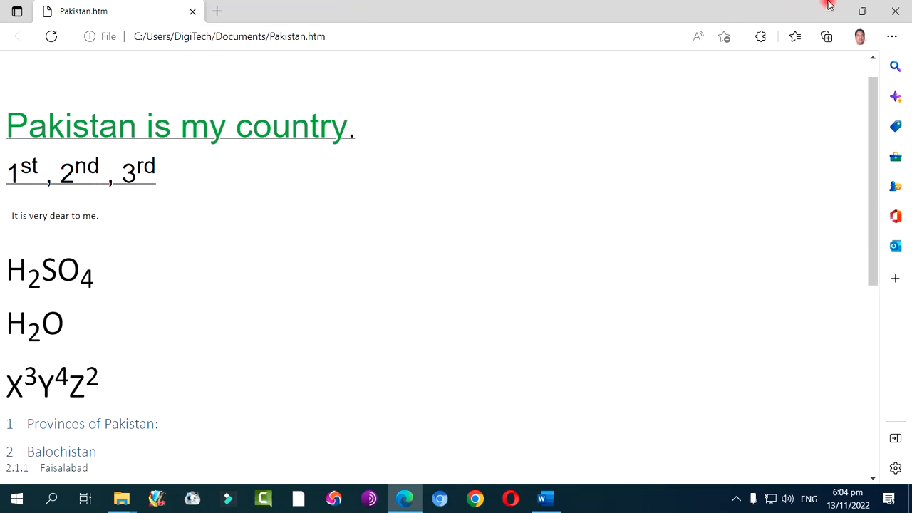
click(895, 8)
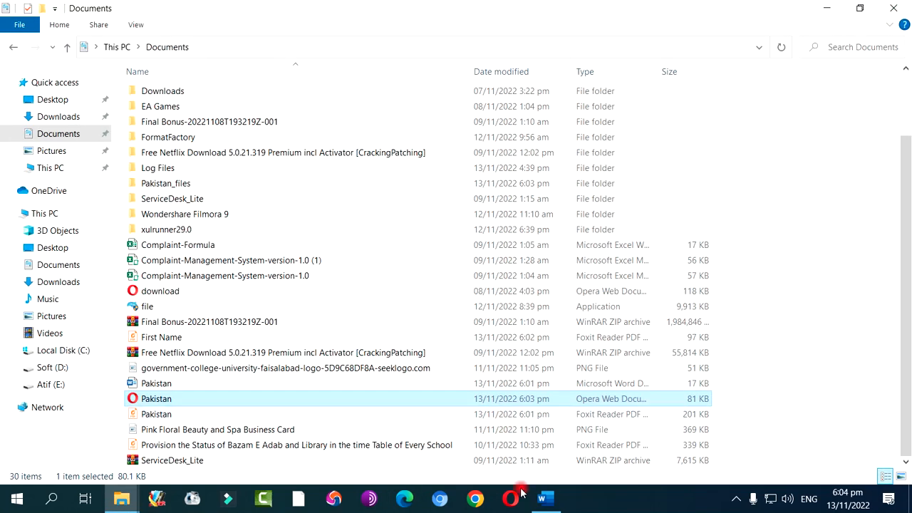
click(541, 498)
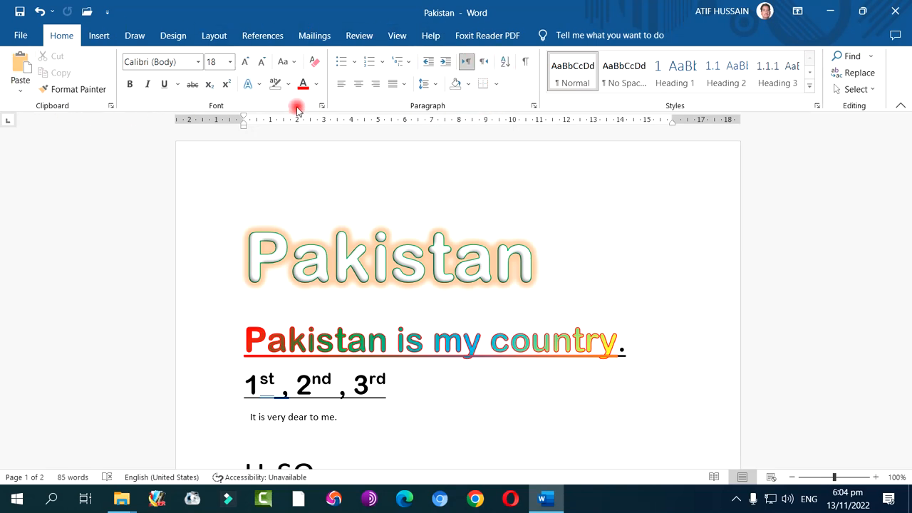
click(734, 501)
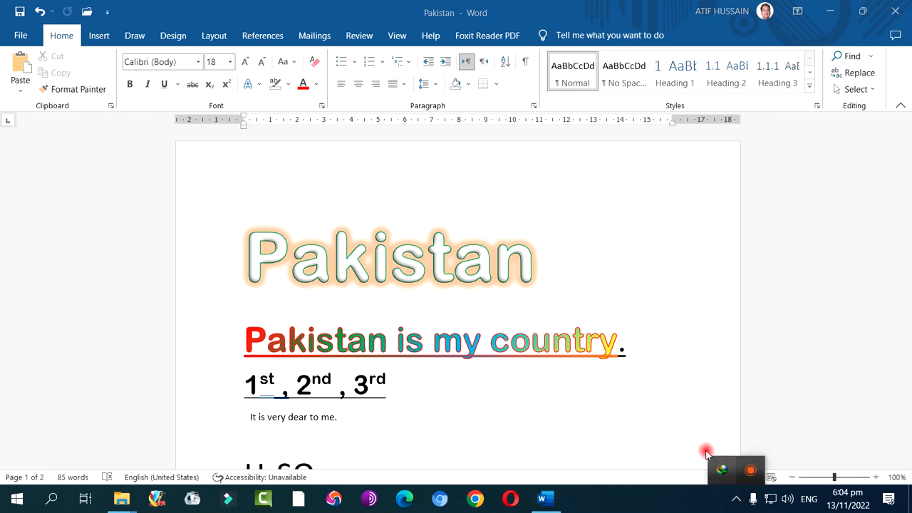